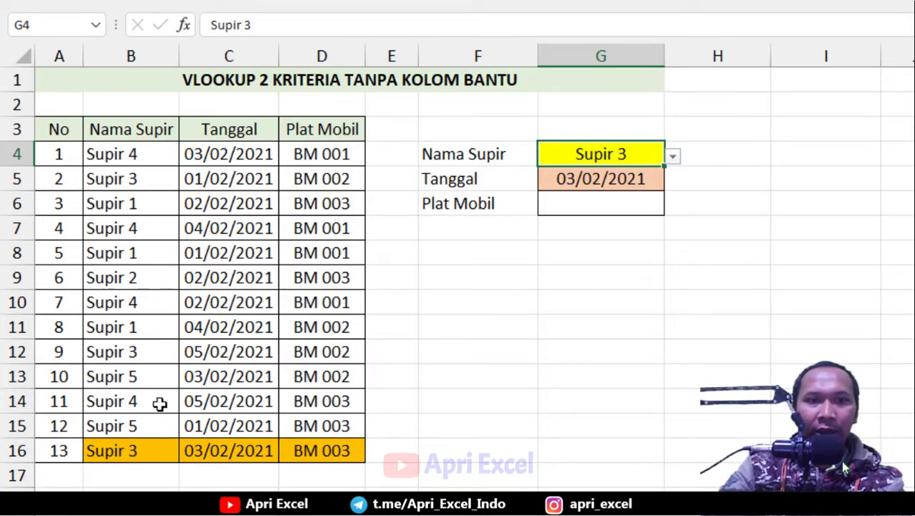
# Step: Examine the Nama Supir and Tanggal criteria in G4:G5 and compare them with the matching row in the driver table
pyautogui.click(601, 179)
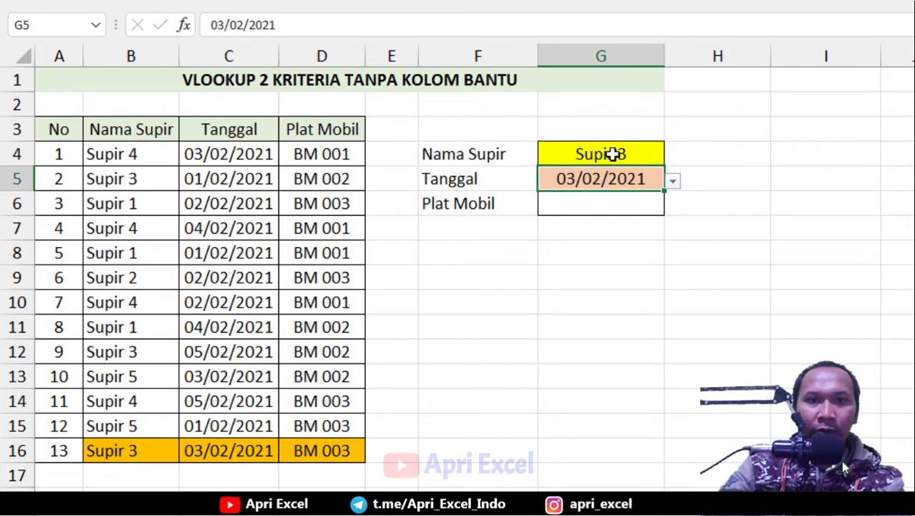
pyautogui.click(613, 154)
pyautogui.click(605, 182)
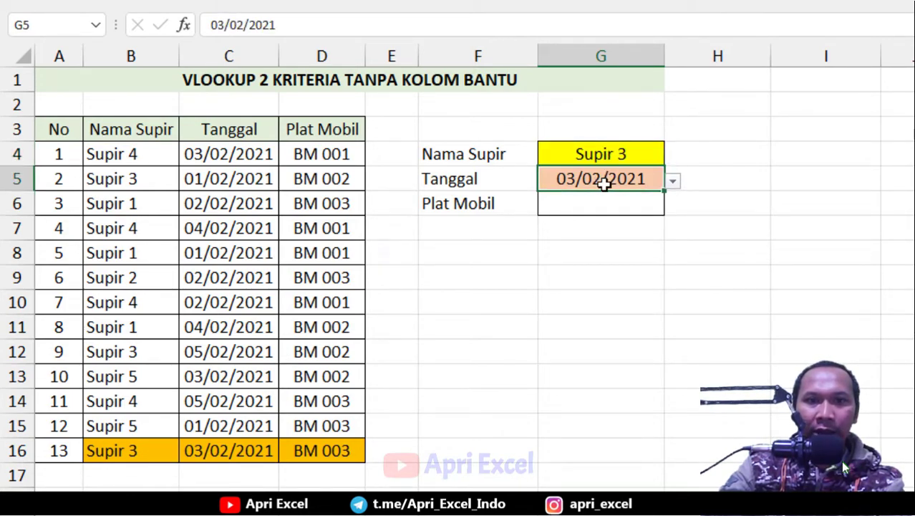
pyautogui.click(552, 204)
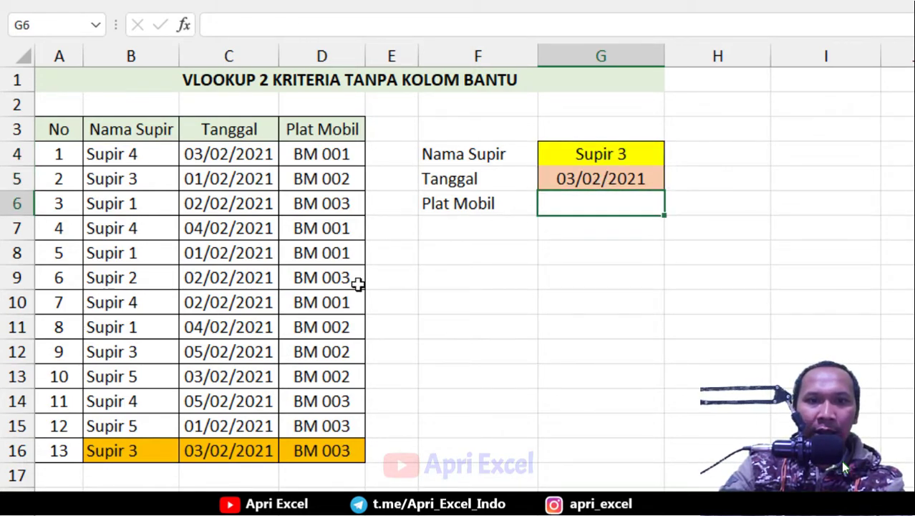
pyautogui.click(326, 449)
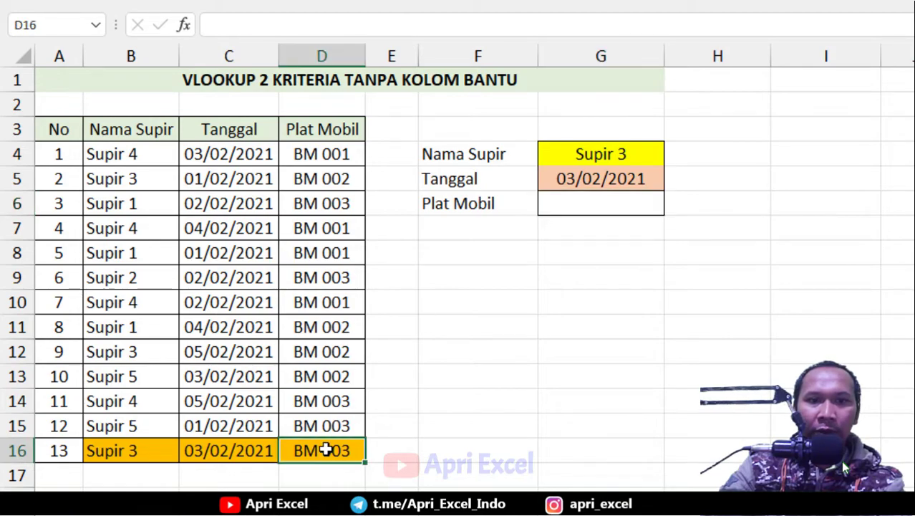
pyautogui.click(148, 449)
pyautogui.click(224, 452)
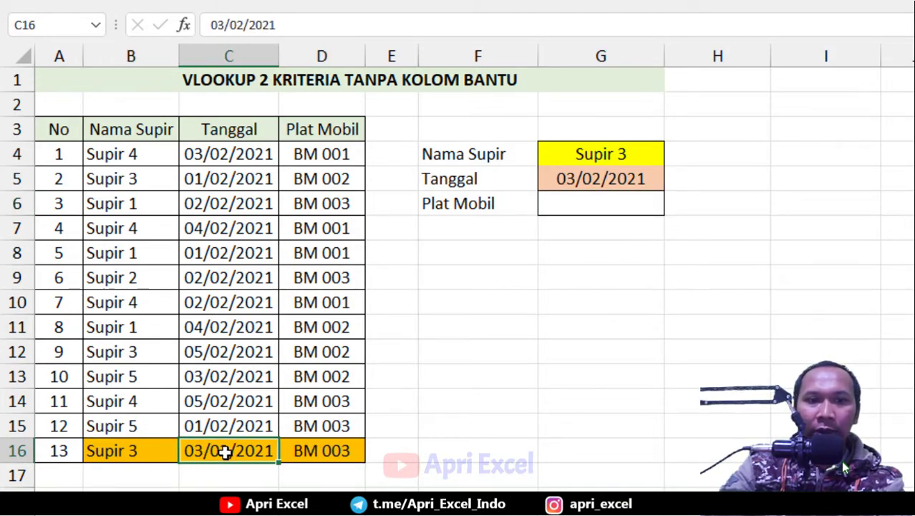
pyautogui.click(335, 444)
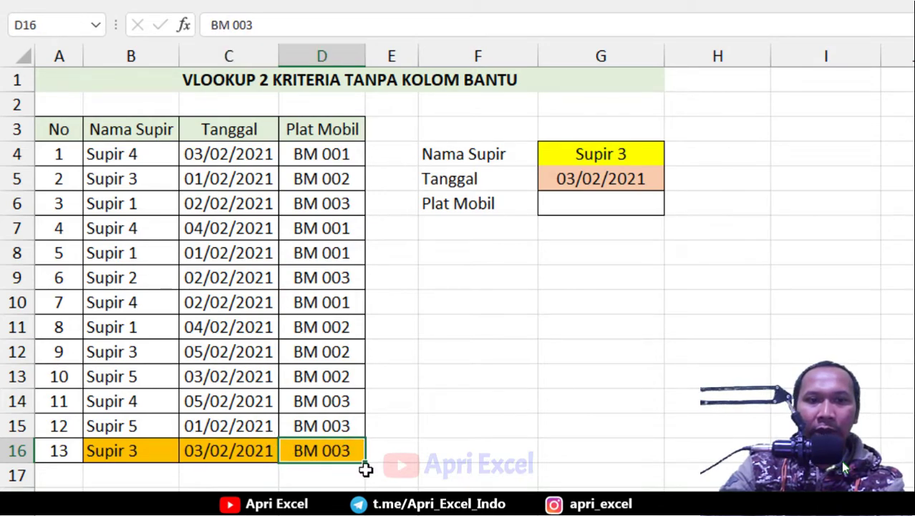
pyautogui.click(625, 152)
pyautogui.click(617, 182)
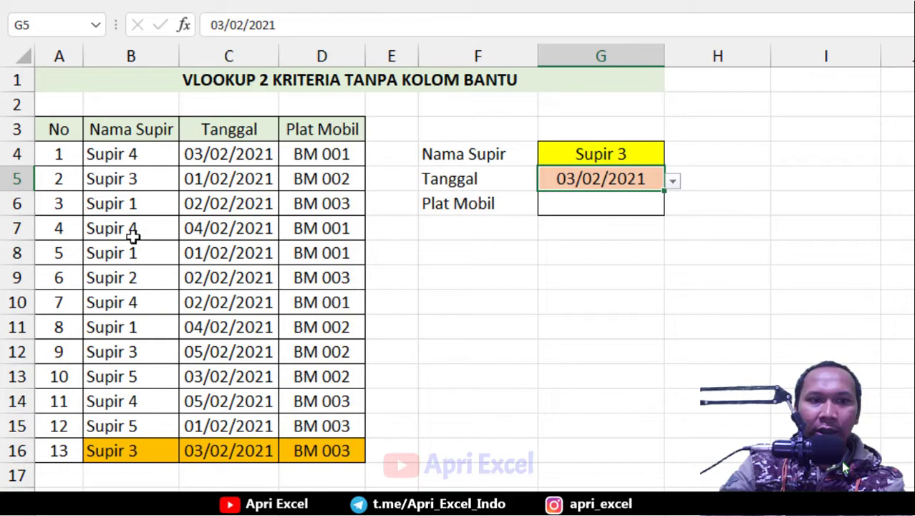
pyautogui.click(267, 172)
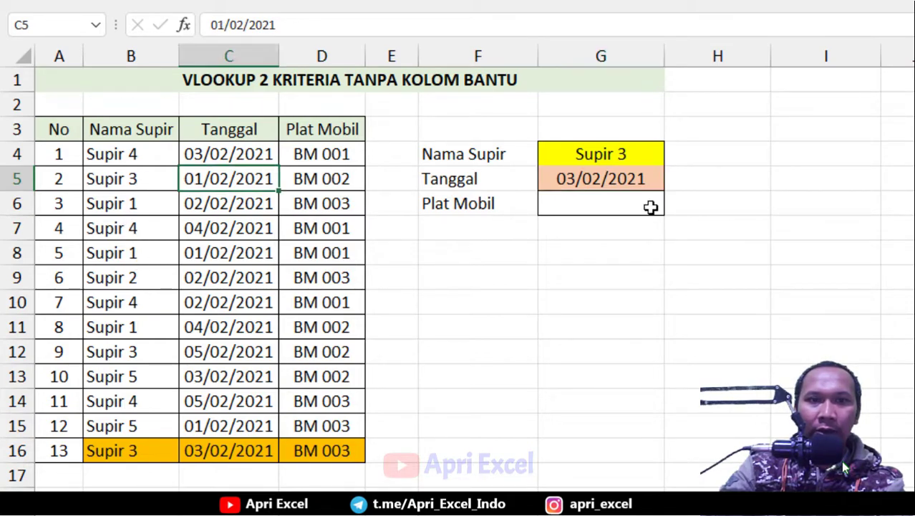
# Step: Set the Tanggal criterion in G5 to 01/02/2021
pyautogui.click(652, 207)
pyautogui.click(649, 176)
pyautogui.click(674, 183)
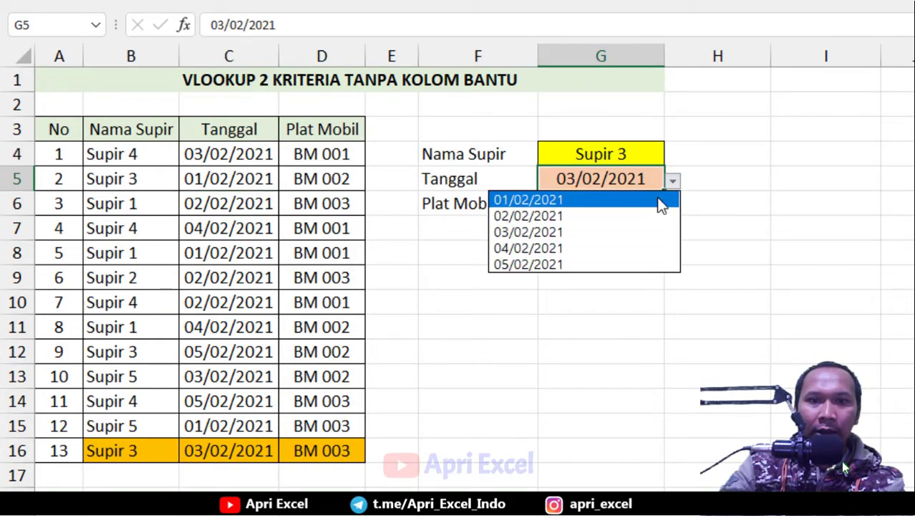
pyautogui.click(655, 201)
# Step: Begin a VLOOKUP formula in the Plat Mobil cell G6 with G4&G5 as the combined lookup value
pyautogui.click(613, 204)
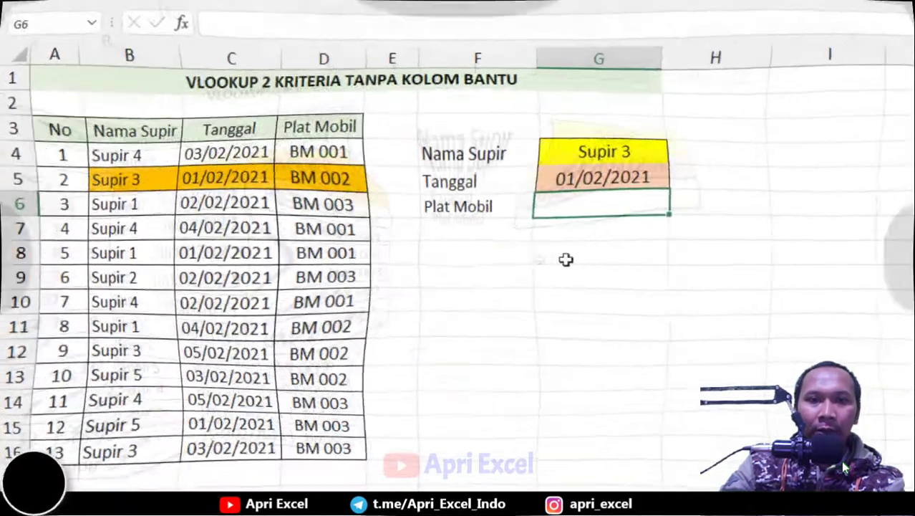
pyautogui.write('=vl')
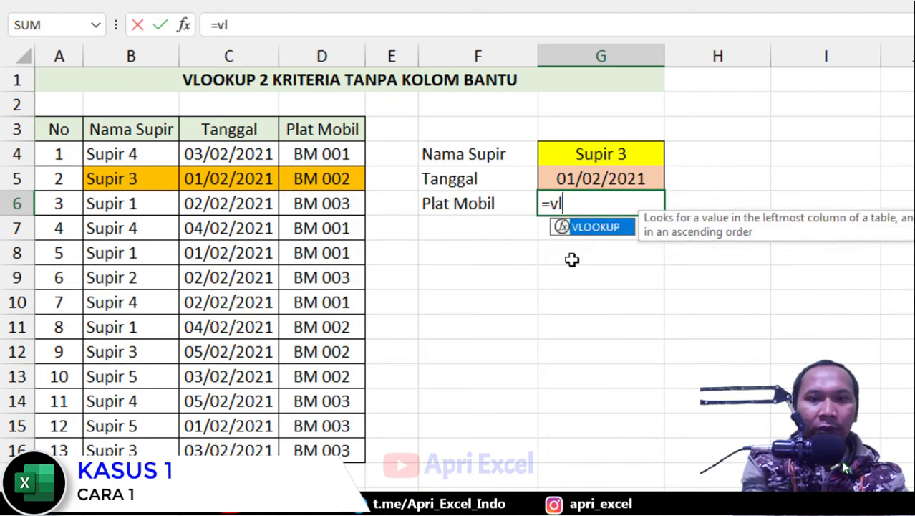
pyautogui.write('ookup(')
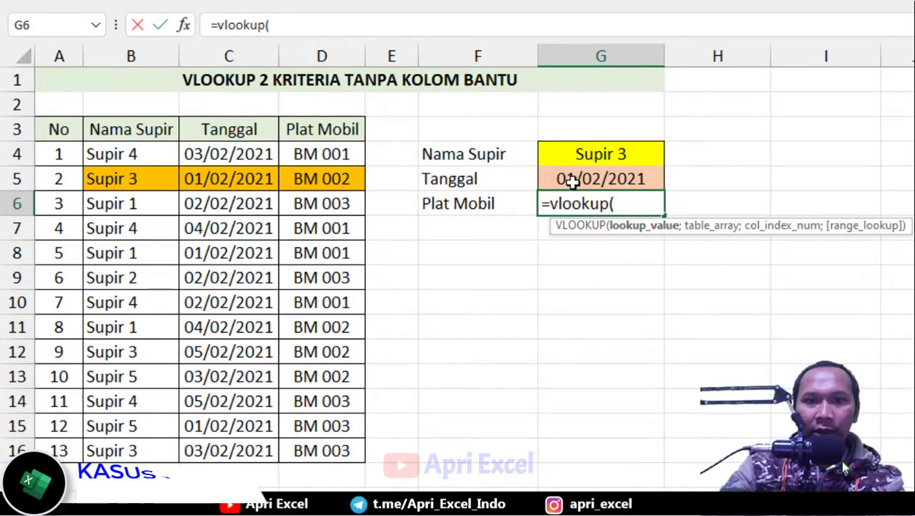
pyautogui.click(581, 153)
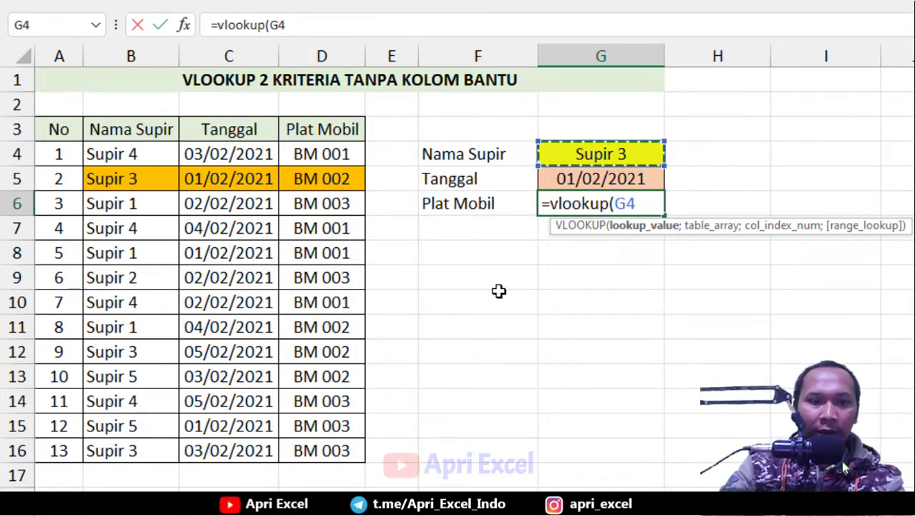
pyautogui.write('&')
pyautogui.click(600, 173)
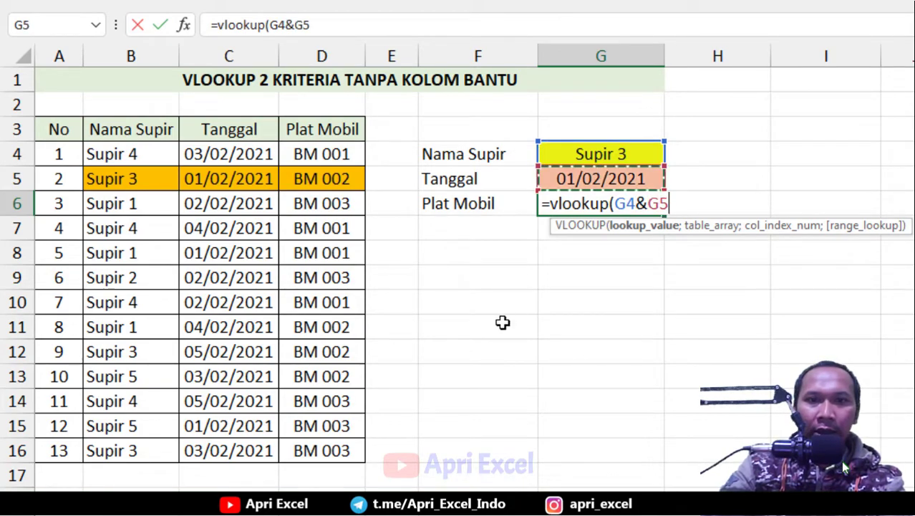
pyautogui.write(';')
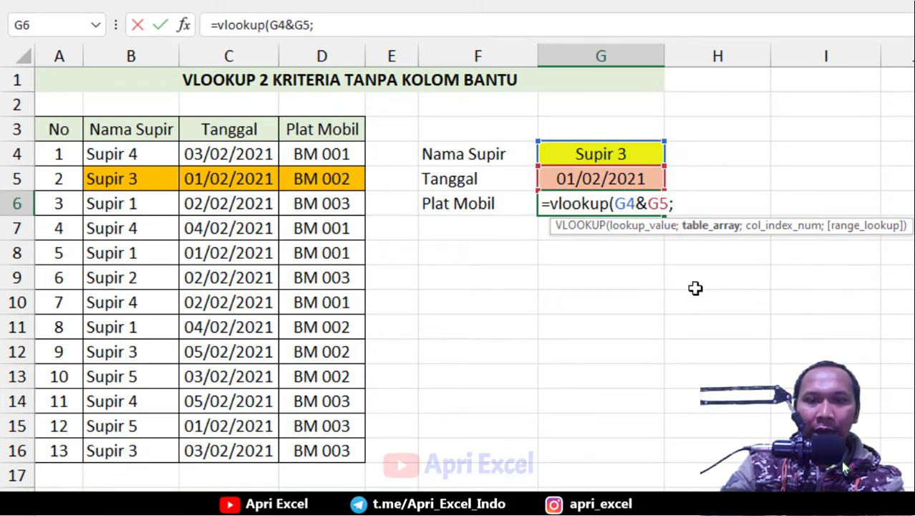
# Step: Complete the VLOOKUP in G6 with table range B4:D16, column index 2 and exact match FALSE
pyautogui.moveTo(127, 152); pyautogui.dragTo(323, 443)
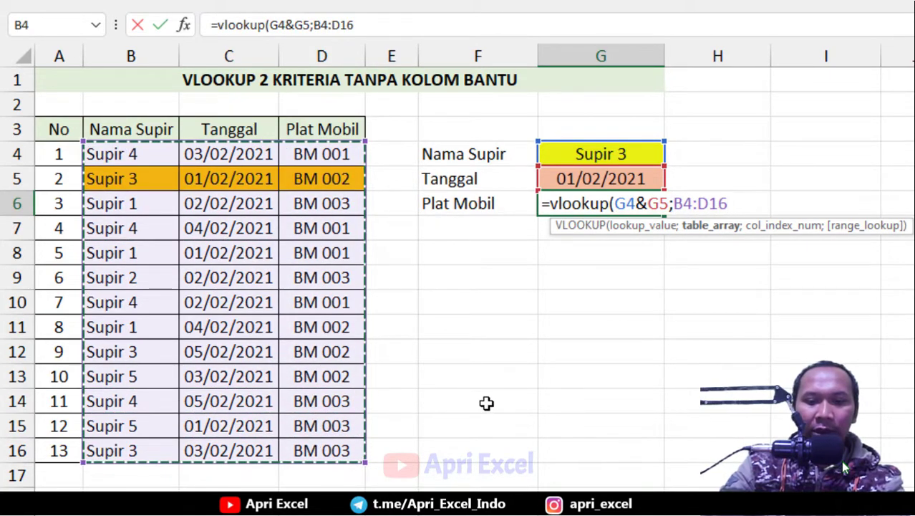
pyautogui.write(';')
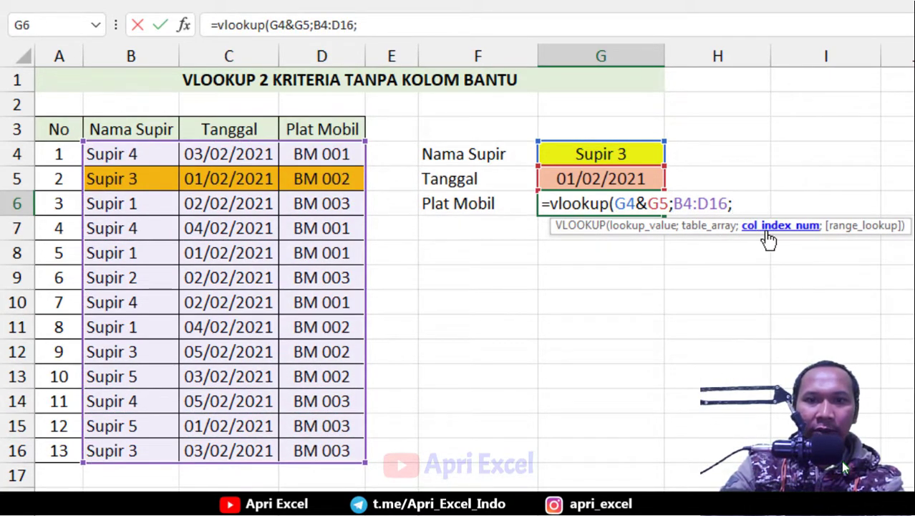
pyautogui.write('2')
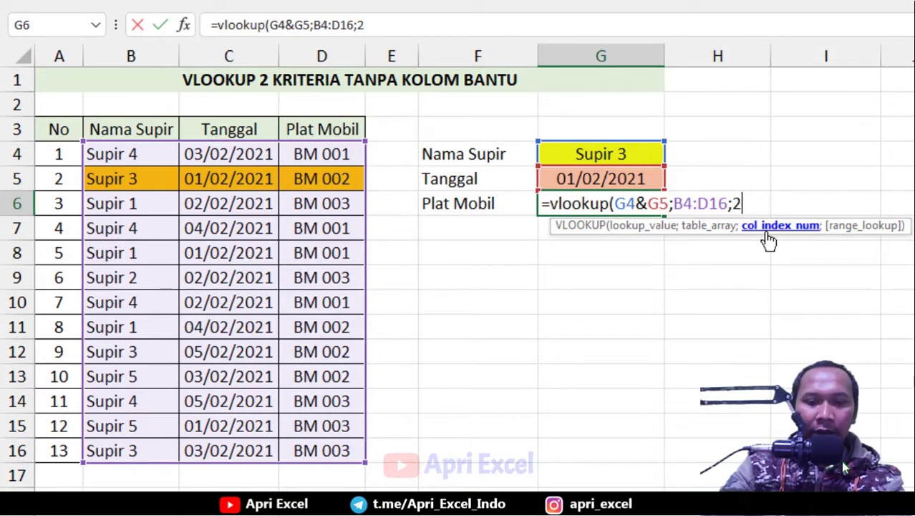
pyautogui.write(';')
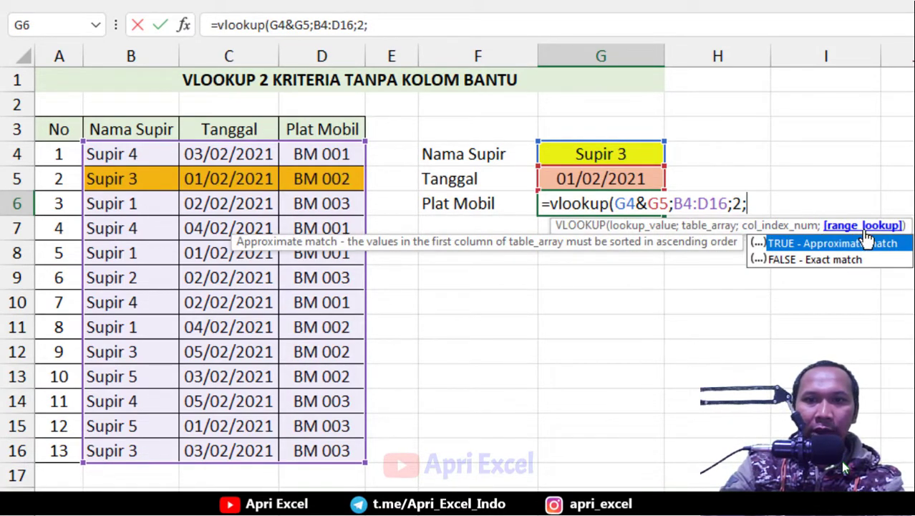
pyautogui.doubleClick(813, 259)
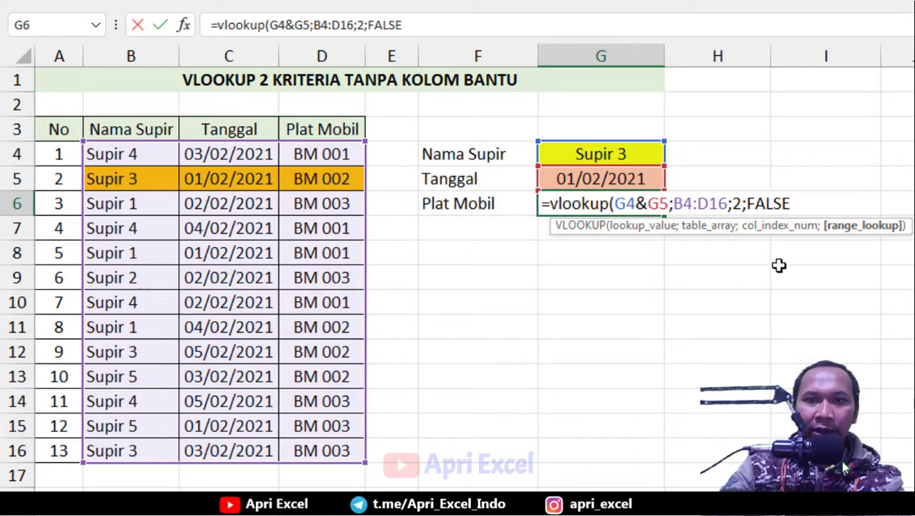
pyautogui.write(')')
pyautogui.press('Return')
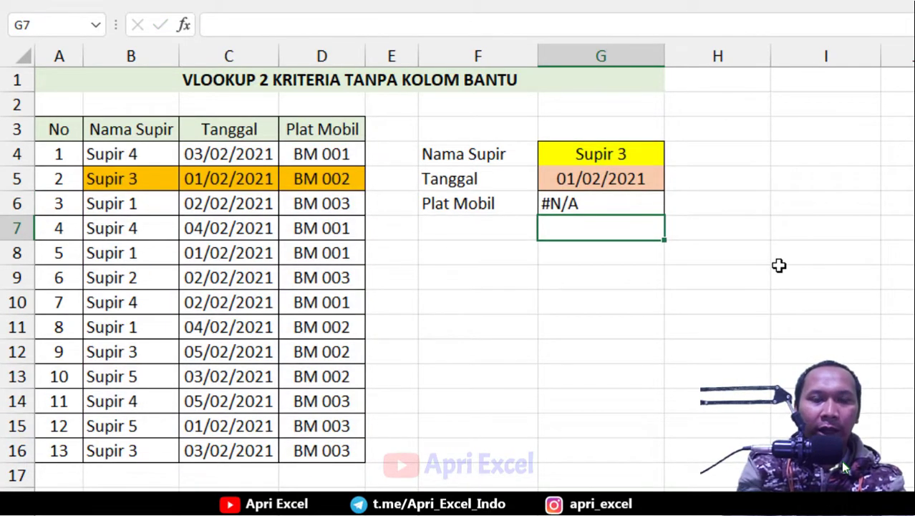
# Step: Inspect the table array argument of the VLOOKUP formula in G6 without changing it
pyautogui.click(604, 188)
pyautogui.doubleClick(617, 204)
pyautogui.click(711, 227)
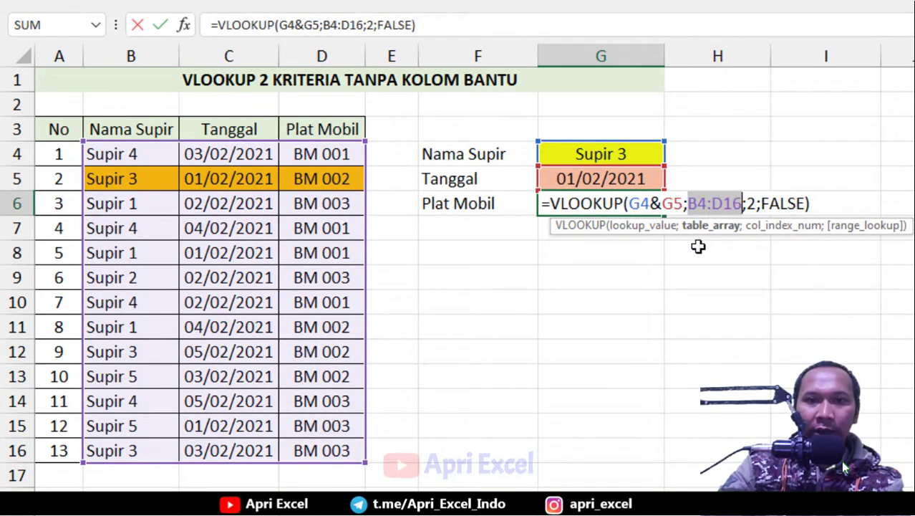
pyautogui.press('Escape')
# Step: Enter =B4:B16&C4:C16 in F8 to join the driver names and dates into one lookup column
pyautogui.click(471, 268)
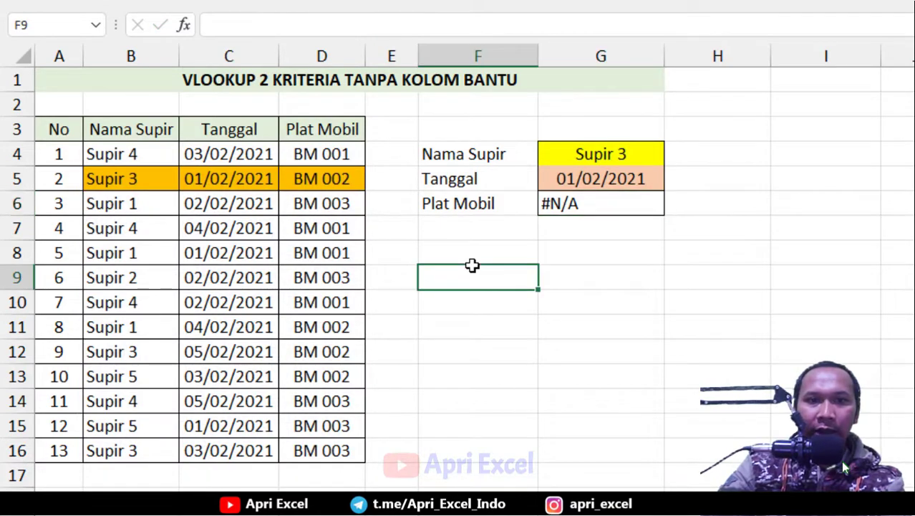
pyautogui.doubleClick(472, 255)
pyautogui.write('=')
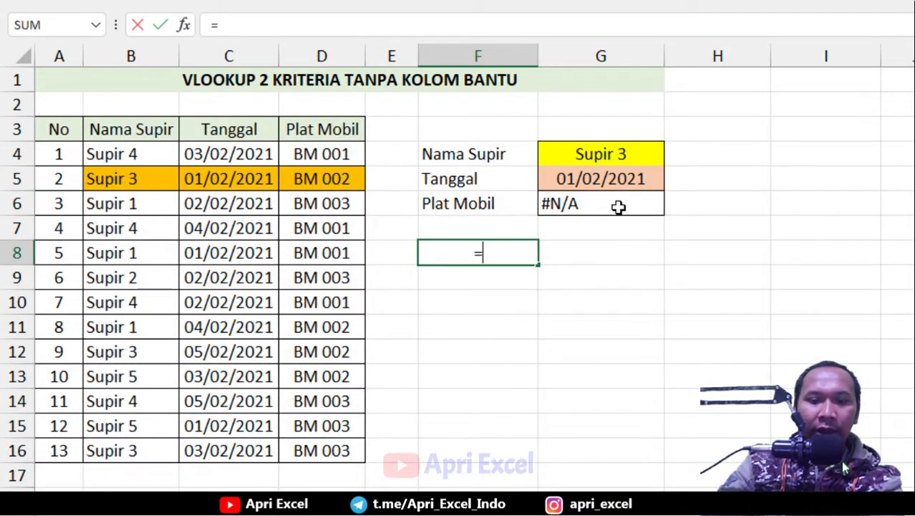
pyautogui.moveTo(129, 154); pyautogui.dragTo(172, 446)
pyautogui.write('&')
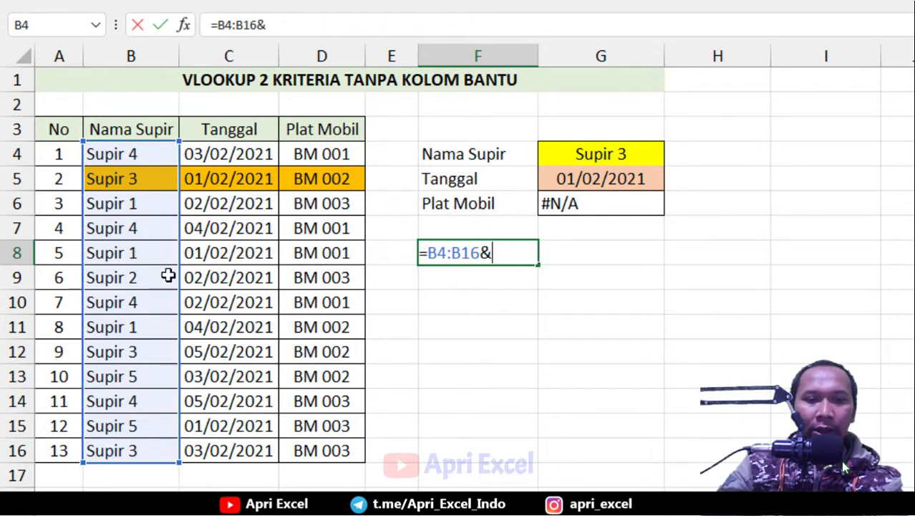
pyautogui.moveTo(243, 153); pyautogui.dragTo(229, 456)
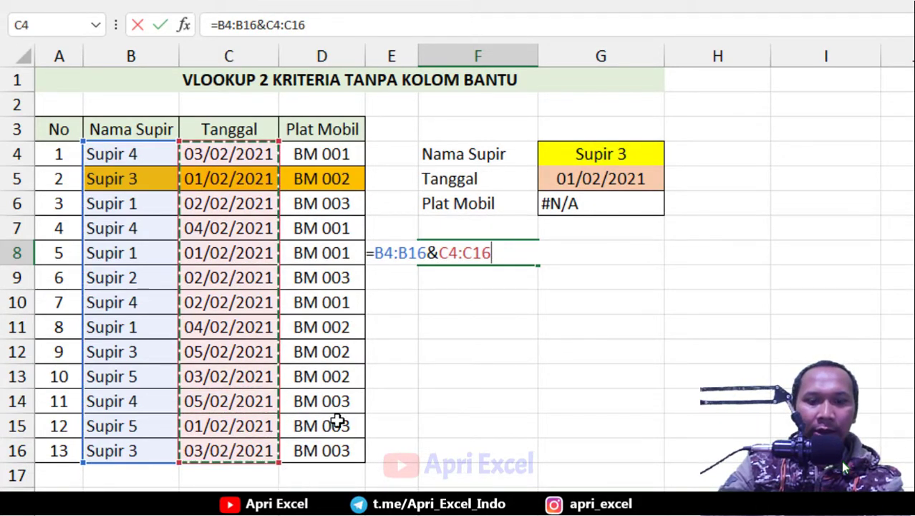
pyautogui.press('Return')
# Step: Enter =D4:D16 in G8 to list the car plates beside the joined lookup column
pyautogui.click(605, 251)
pyautogui.write('=')
pyautogui.moveTo(313, 153); pyautogui.dragTo(327, 450)
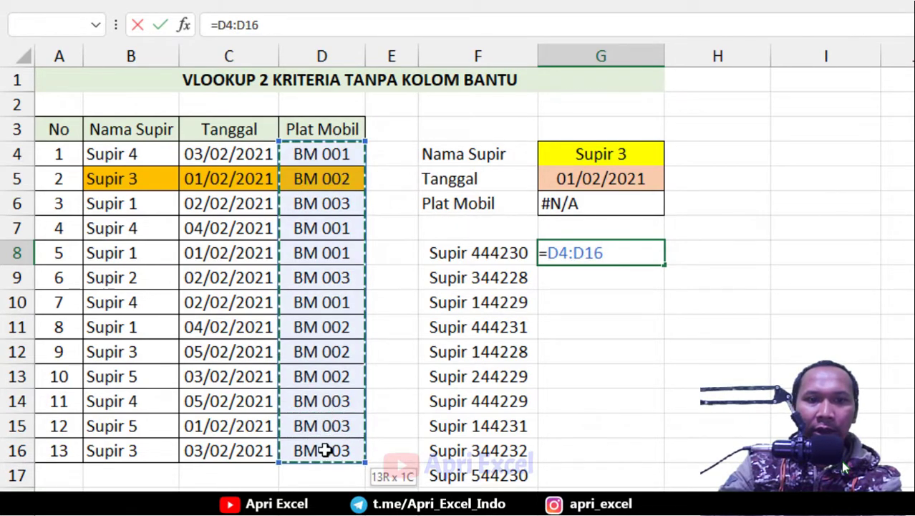
pyautogui.press('Return')
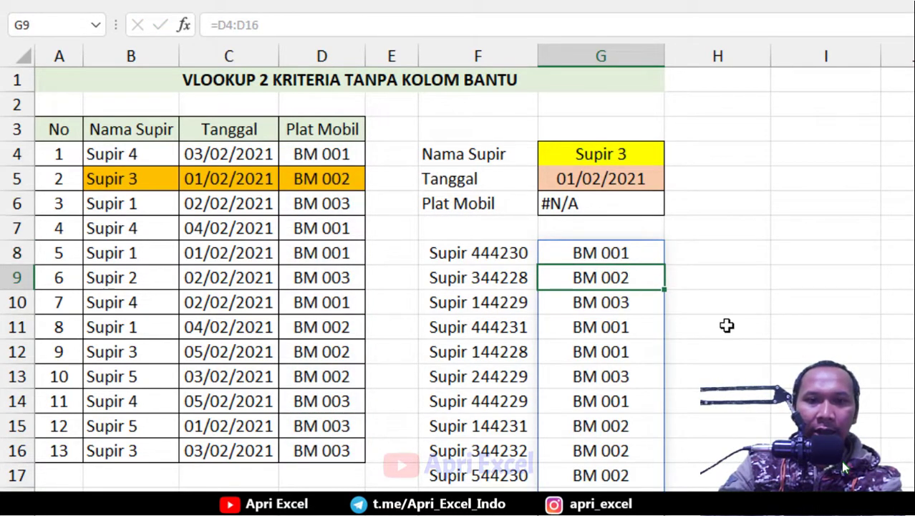
# Step: Replace the table array of the VLOOKUP in G6 with the helper range F8:G20 and commit it as an array formula
pyautogui.doubleClick(571, 206)
pyautogui.click(713, 227)
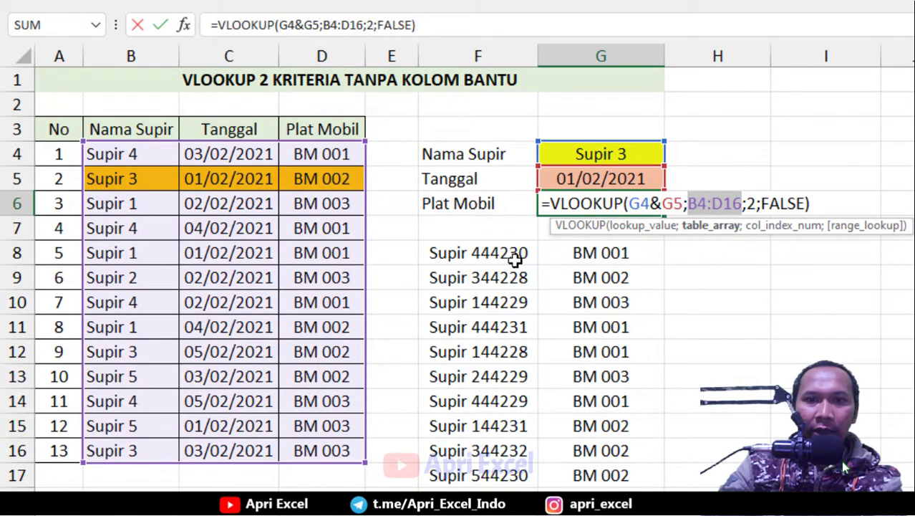
pyautogui.moveTo(505, 252); pyautogui.dragTo(610, 507)
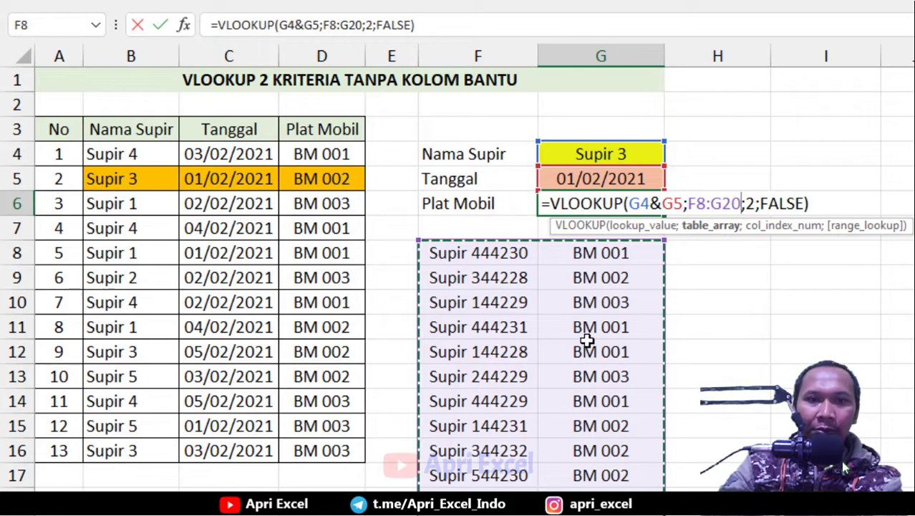
pyautogui.hotkey('ctrl', 'shift', 'Return')
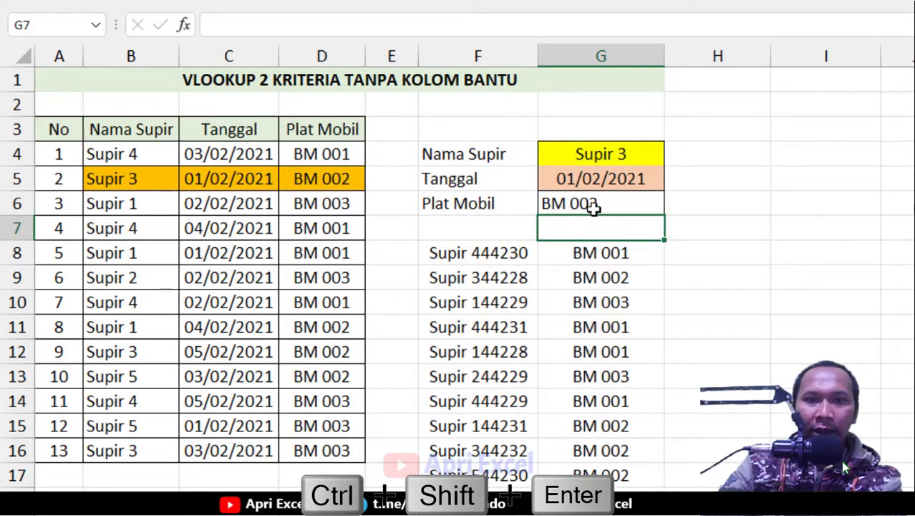
# Step: Review the VLOOKUP formula in G6 and the helper range F8:G20 it refers to
pyautogui.click(592, 204)
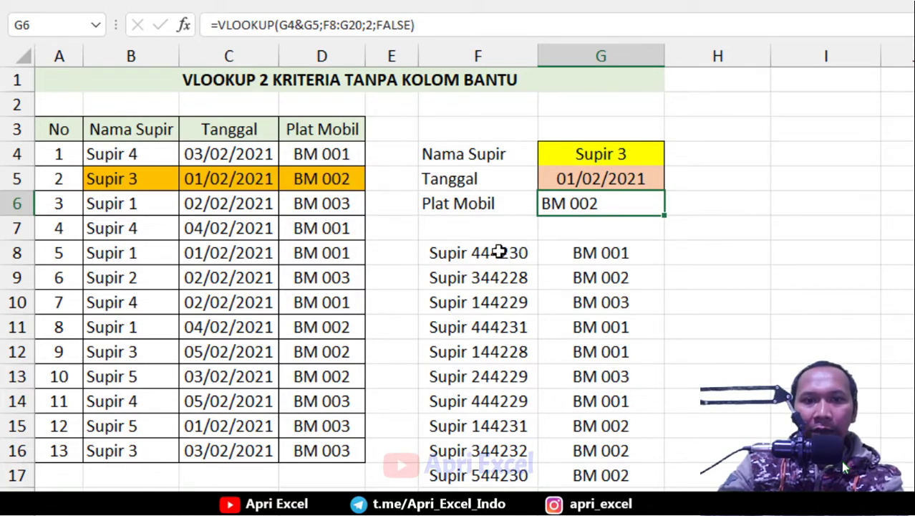
pyautogui.moveTo(475, 257); pyautogui.dragTo(602, 497)
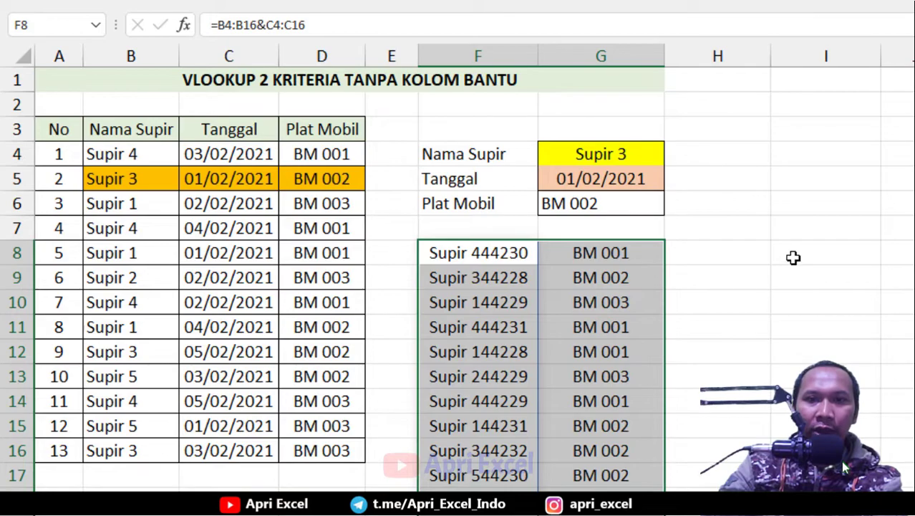
pyautogui.click(793, 256)
pyautogui.moveTo(480, 251); pyautogui.dragTo(601, 512)
pyautogui.click(789, 273)
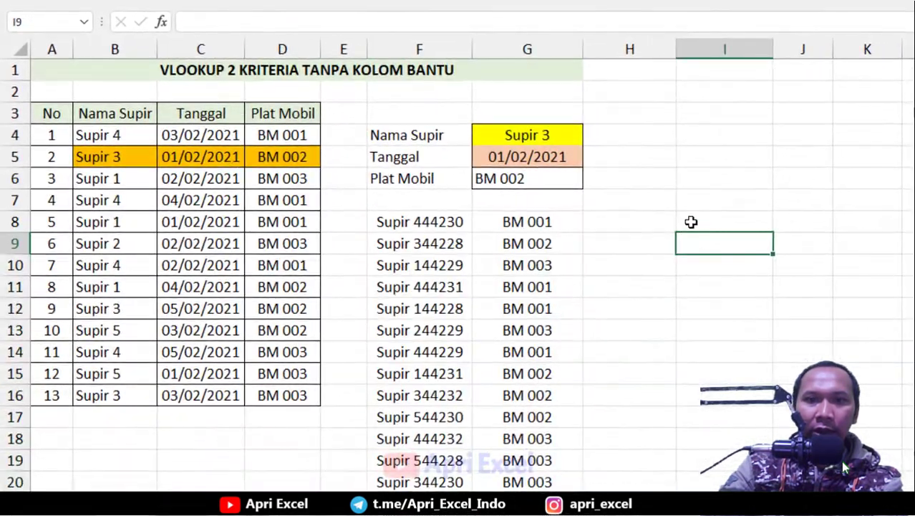
# Step: Begin a CHOOSE formula in I8 with the index array {1\2}
pyautogui.doubleClick(788, 254)
pyautogui.write('=choo')
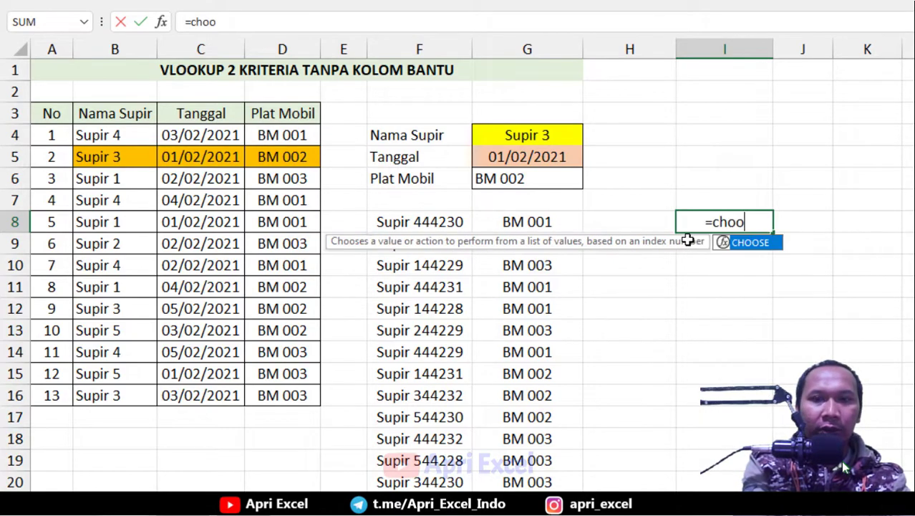
pyautogui.write('se({')
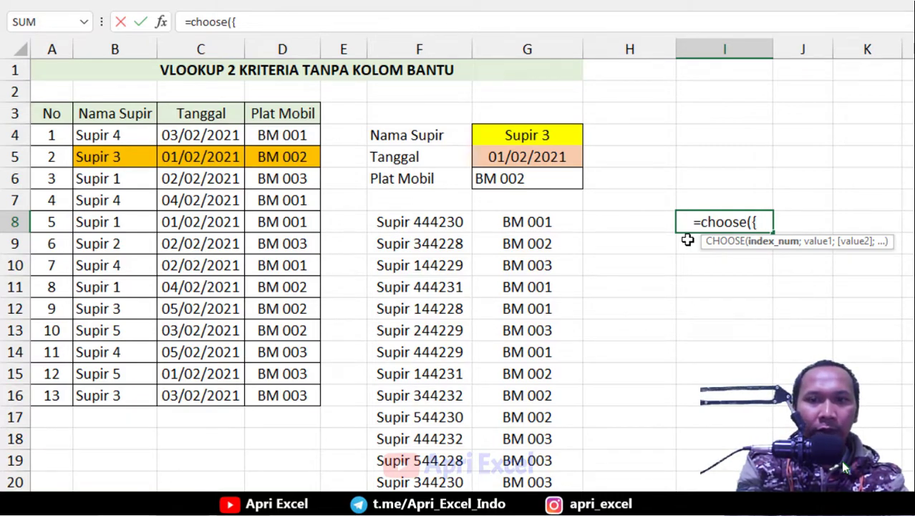
pyautogui.write('1\\2')
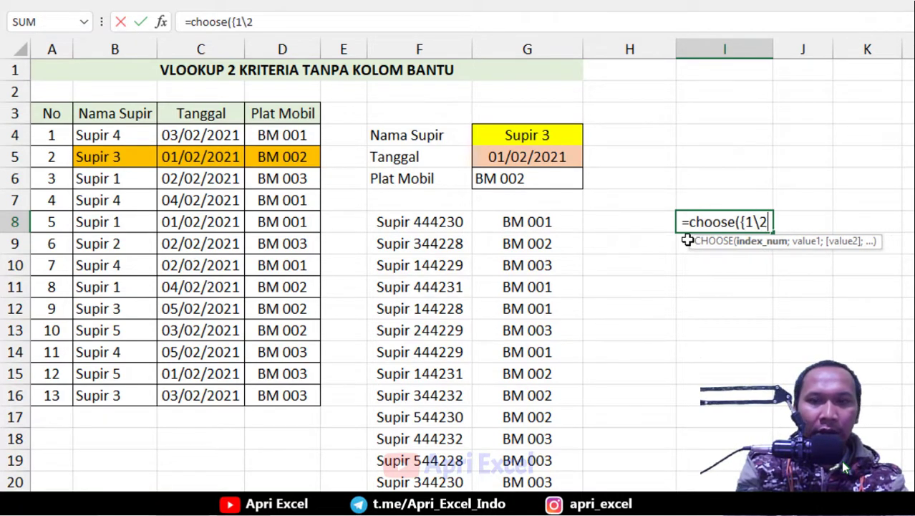
pyautogui.write('}')
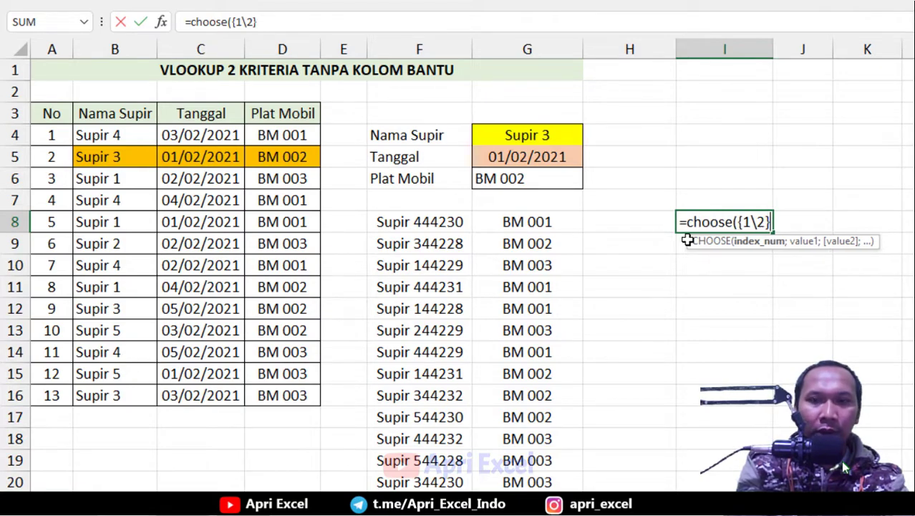
pyautogui.write(';')
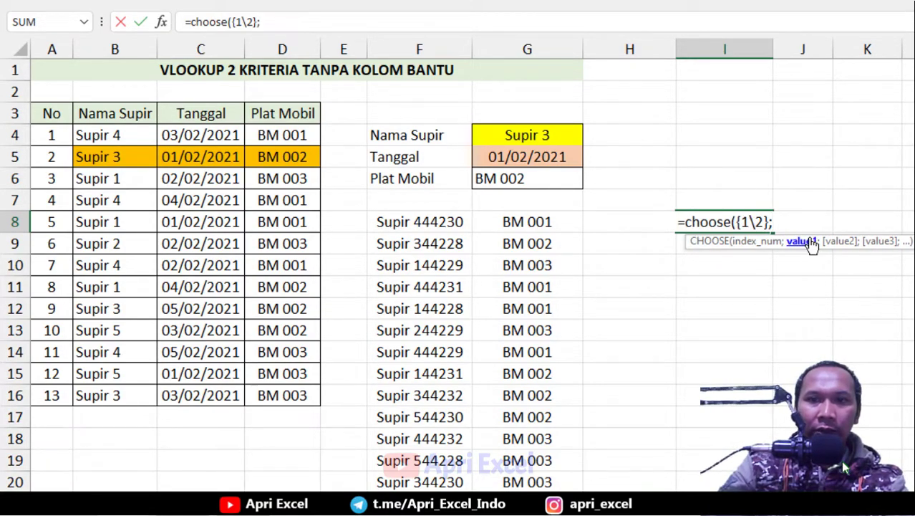
# Step: Complete the CHOOSE formula in I8 with B4:B16&C4:C16 as first value and D4:D16 as second value
pyautogui.moveTo(104, 135); pyautogui.dragTo(106, 390)
pyautogui.write('&')
pyautogui.moveTo(204, 135); pyautogui.dragTo(210, 392)
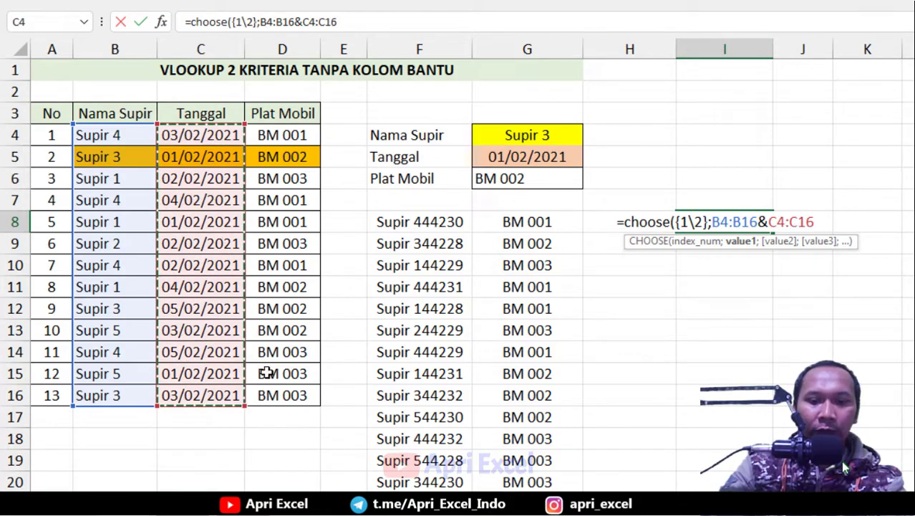
pyautogui.write(';')
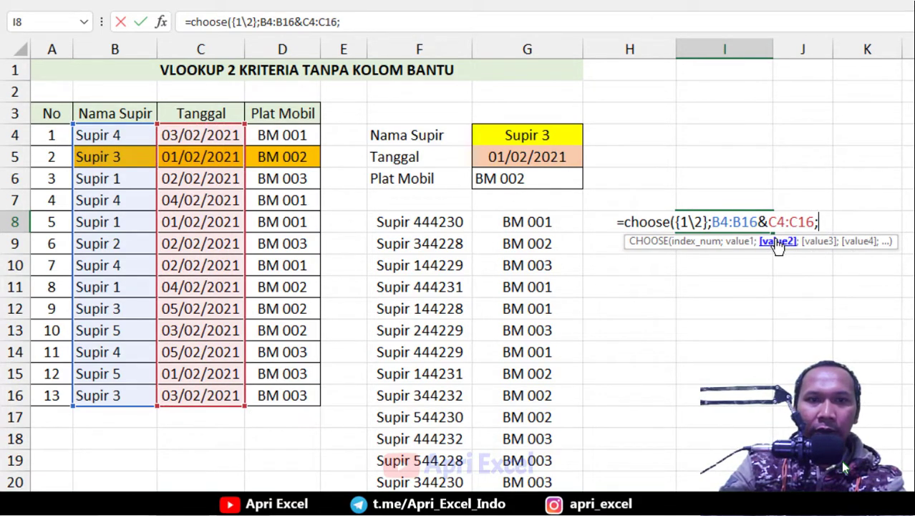
pyautogui.moveTo(272, 130); pyautogui.dragTo(291, 392)
pyautogui.write(')')
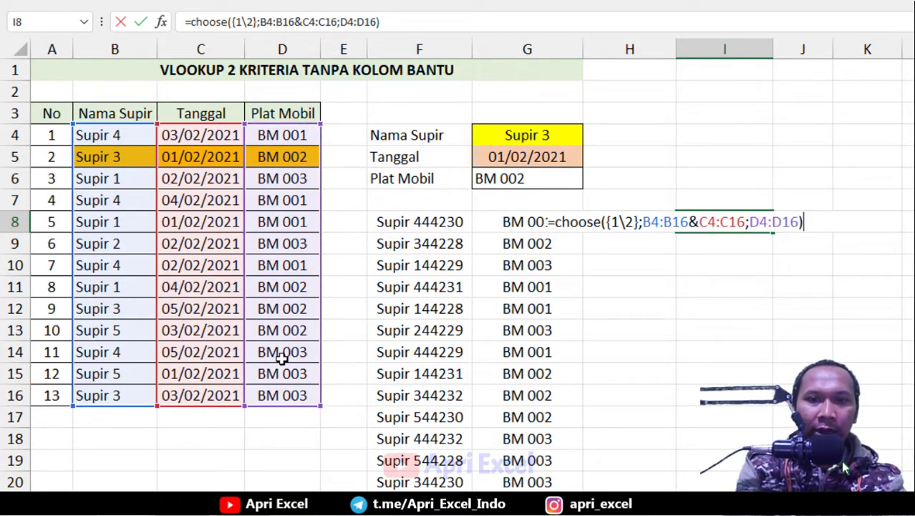
pyautogui.hotkey('ctrl', 'shift', 'Return')
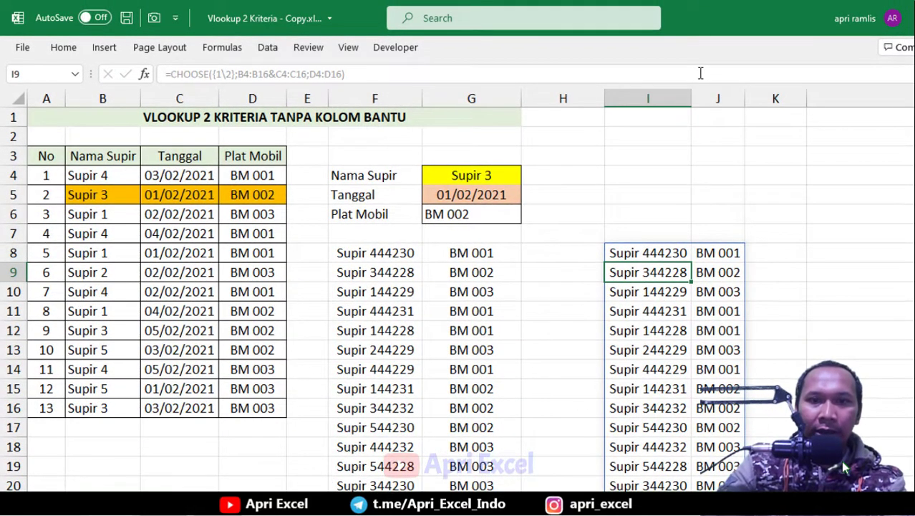
# Step: Autofit column J and compare the CHOOSE output starting at I8 with the helper range F8:G20
pyautogui.doubleClick(744, 98)
pyautogui.moveTo(391, 253); pyautogui.dragTo(487, 482)
pyautogui.moveTo(660, 255); pyautogui.dragTo(720, 484)
pyautogui.click(659, 259)
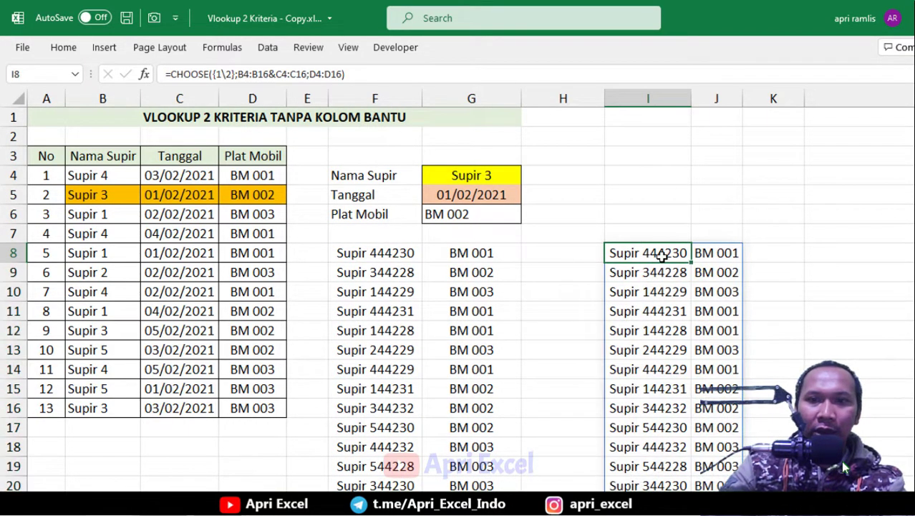
# Step: Replace the table array of the VLOOKUP in G6 with the CHOOSE expression copied from I8 and commit it as an array formula
pyautogui.doubleClick(662, 255)
pyautogui.moveTo(757, 252); pyautogui.dragTo(528, 252)
pyautogui.hotkey('ctrl', 'c')
pyautogui.press('Escape')
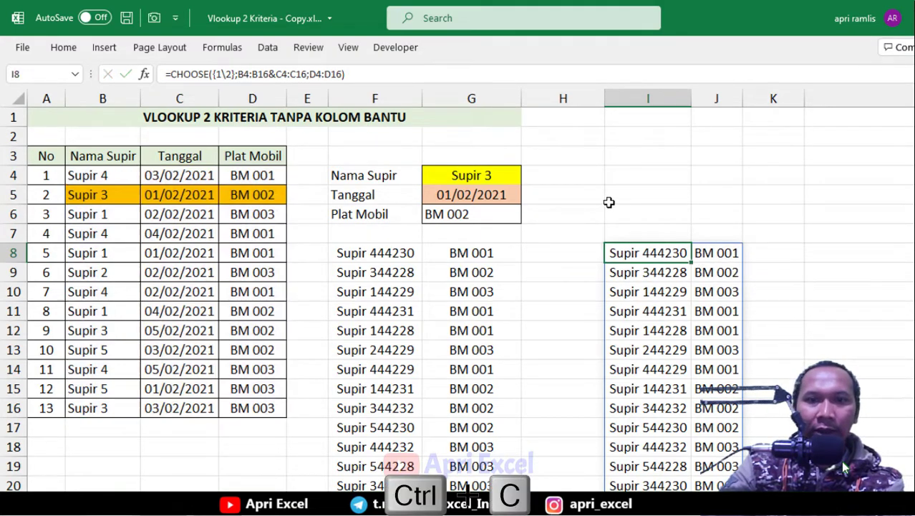
pyautogui.click(486, 211)
pyautogui.doubleClick(490, 214)
pyautogui.click(556, 232)
pyautogui.hotkey('ctrl', 'v')
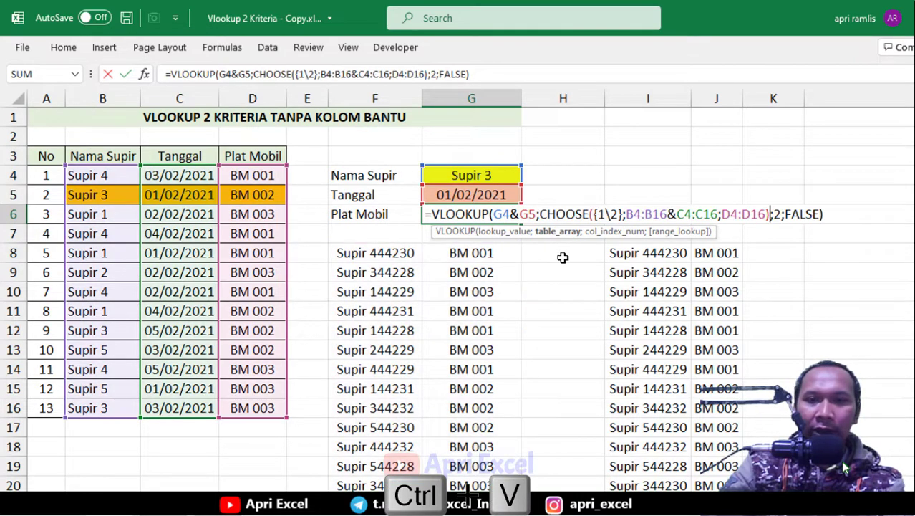
pyautogui.hotkey('ctrl', 'shift', 'Return')
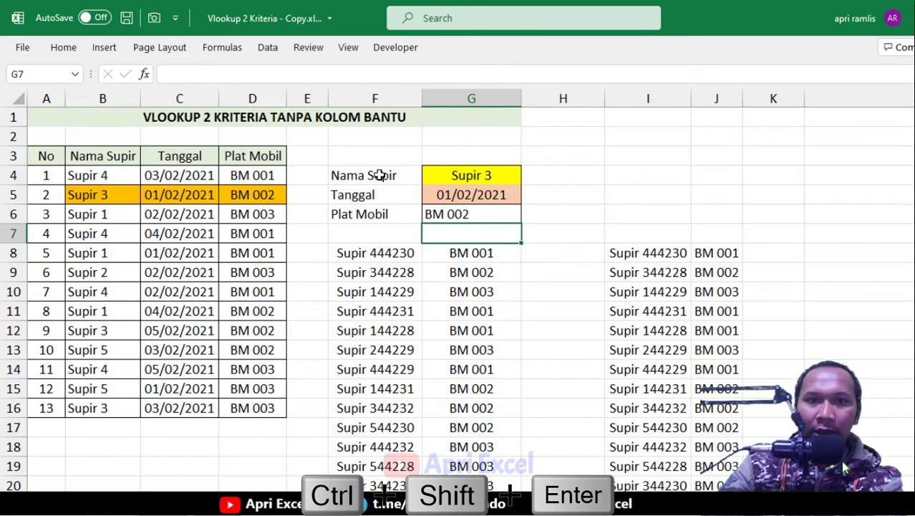
# Step: Clear the helper formulas from F8:J20
pyautogui.moveTo(358, 253); pyautogui.dragTo(716, 485)
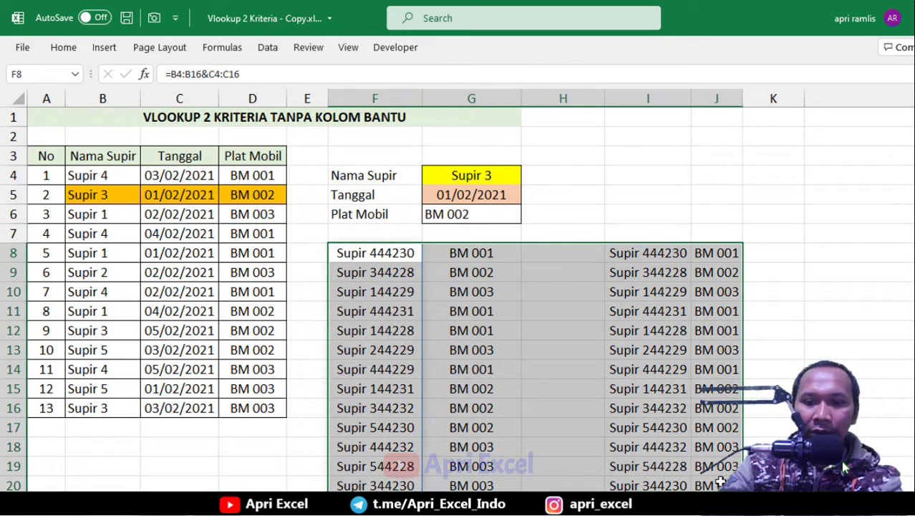
pyautogui.press('Delete')
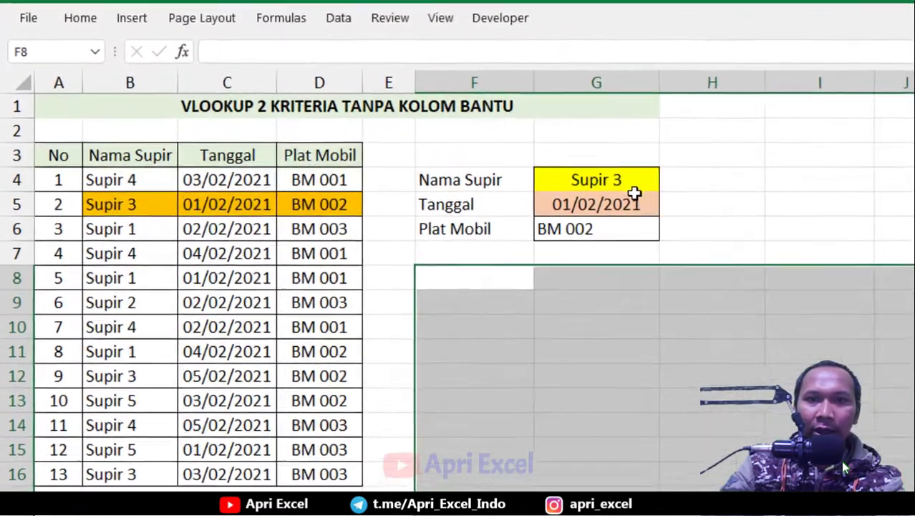
# Step: Test the lookup by choosing Supir 4 as the driver in G4 and 02/02/2021 as the date in G5
pyautogui.click(501, 175)
pyautogui.click(694, 177)
pyautogui.click(673, 179)
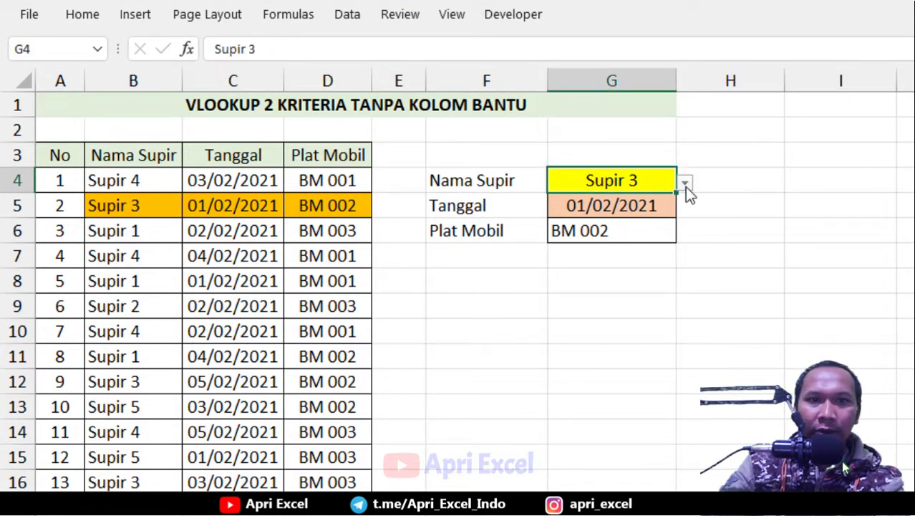
pyautogui.click(683, 183)
pyautogui.click(626, 252)
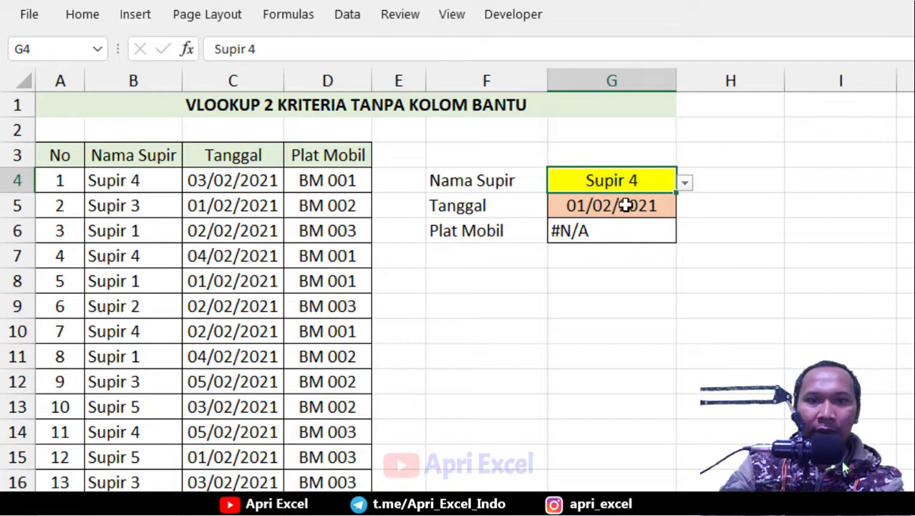
pyautogui.click(603, 206)
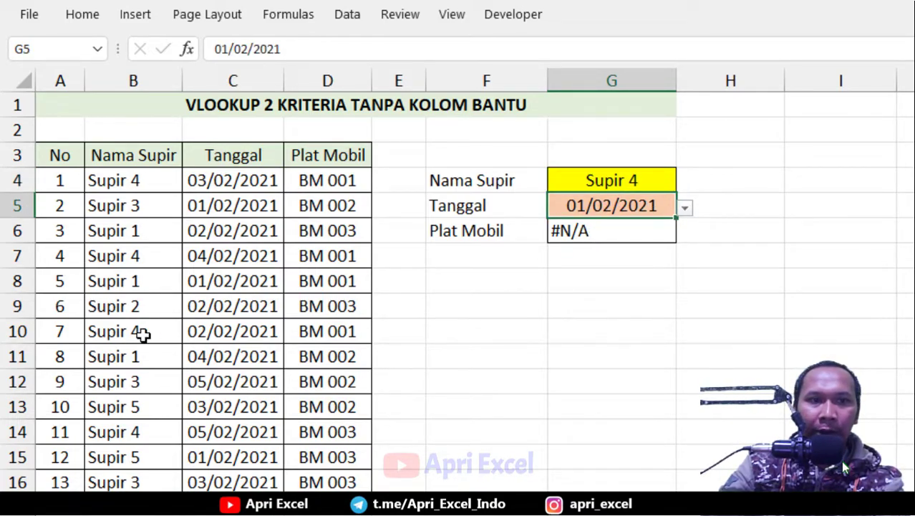
pyautogui.click(242, 331)
pyautogui.click(619, 214)
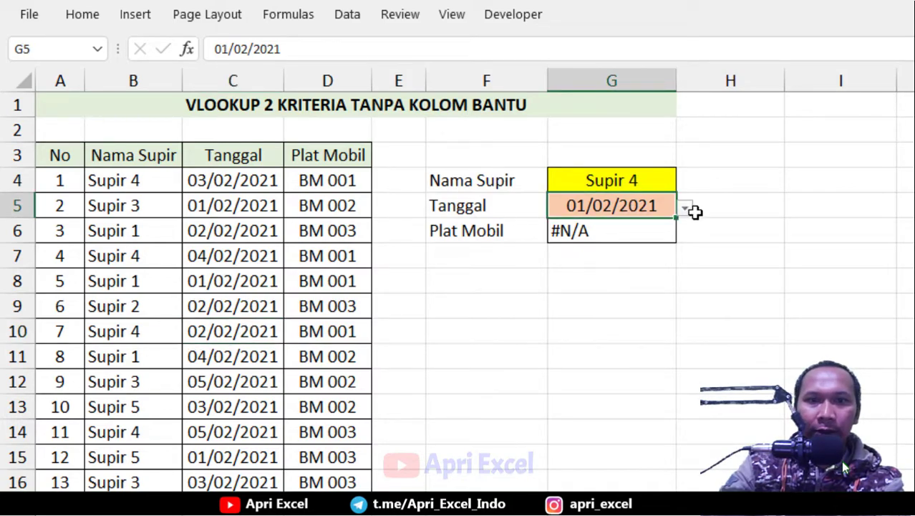
pyautogui.click(685, 208)
pyautogui.click(663, 244)
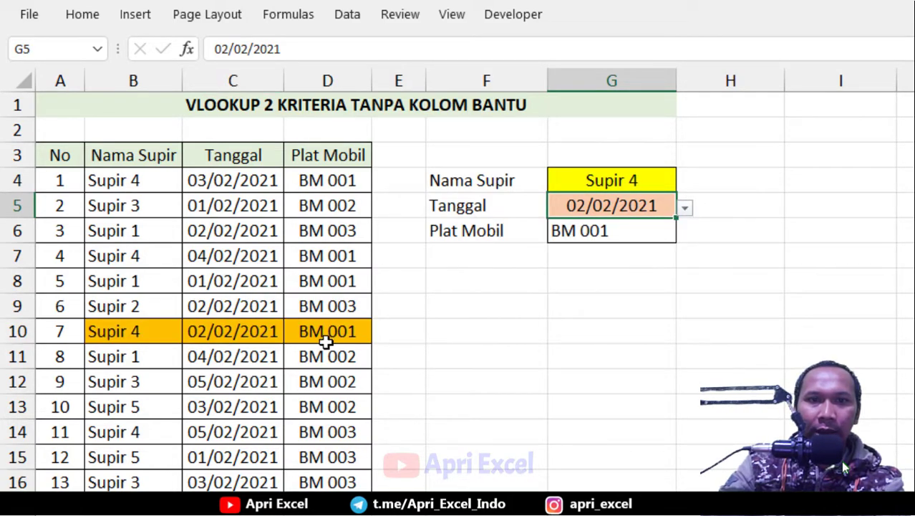
pyautogui.click(320, 333)
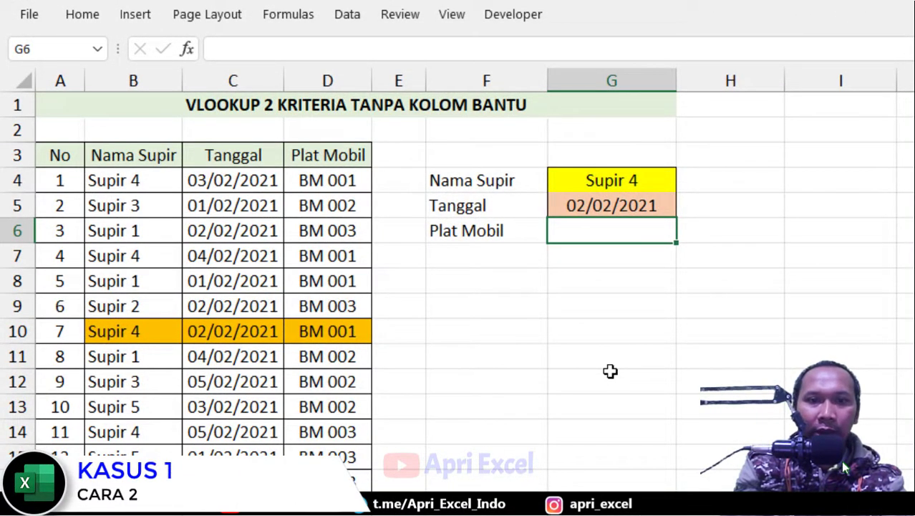
# Step: Start a formula in G6 with the bracketed driver name condition (G4=B4:B16)
pyautogui.write('=')
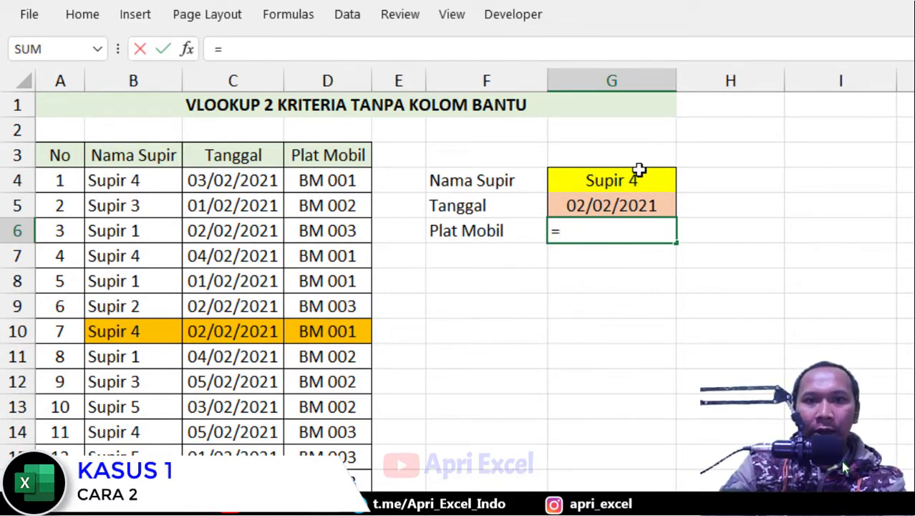
pyautogui.click(615, 180)
pyautogui.write('=')
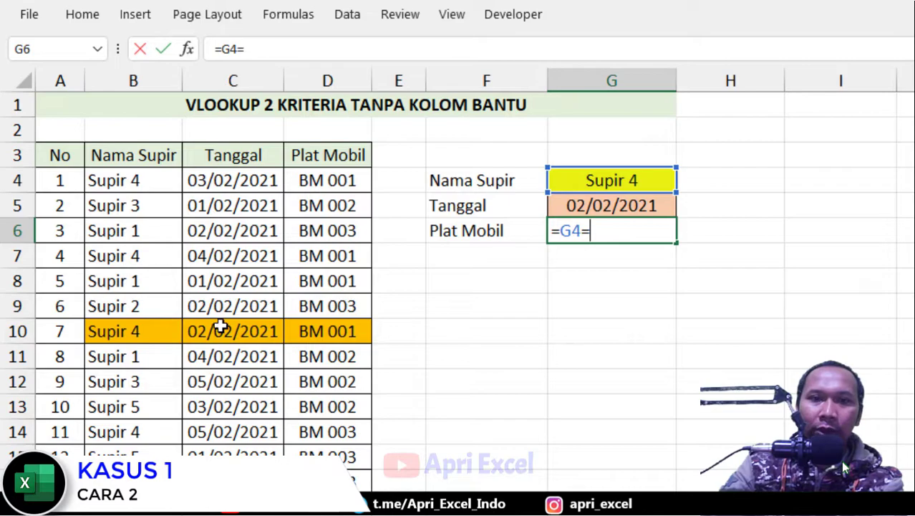
pyautogui.moveTo(156, 179); pyautogui.dragTo(150, 485)
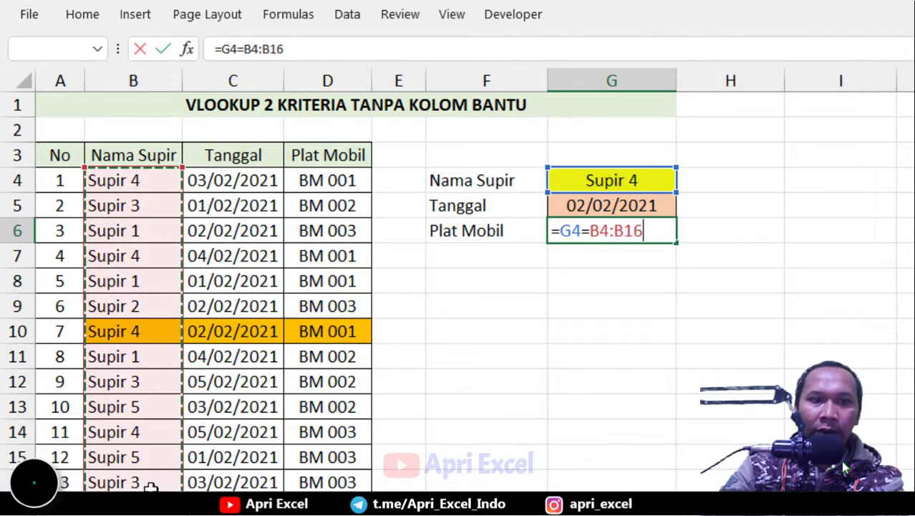
pyautogui.write(')')
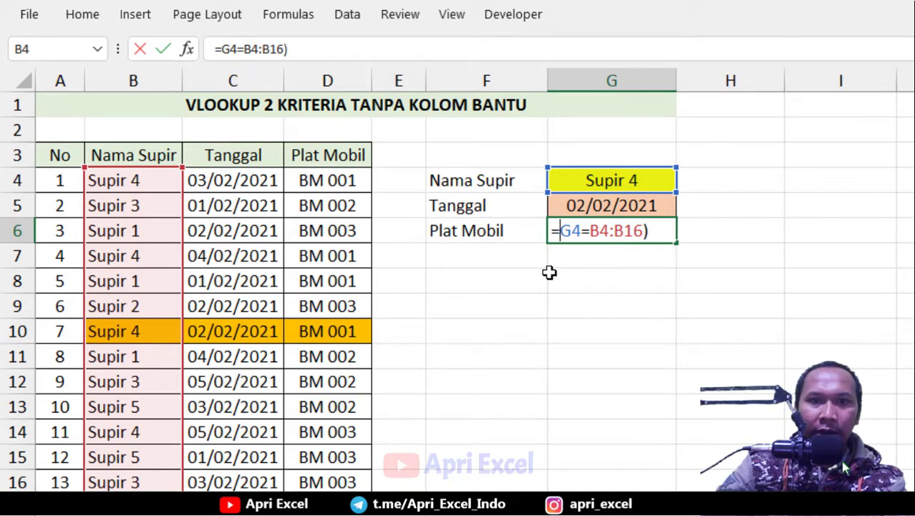
pyautogui.write('(')
pyautogui.click(669, 230)
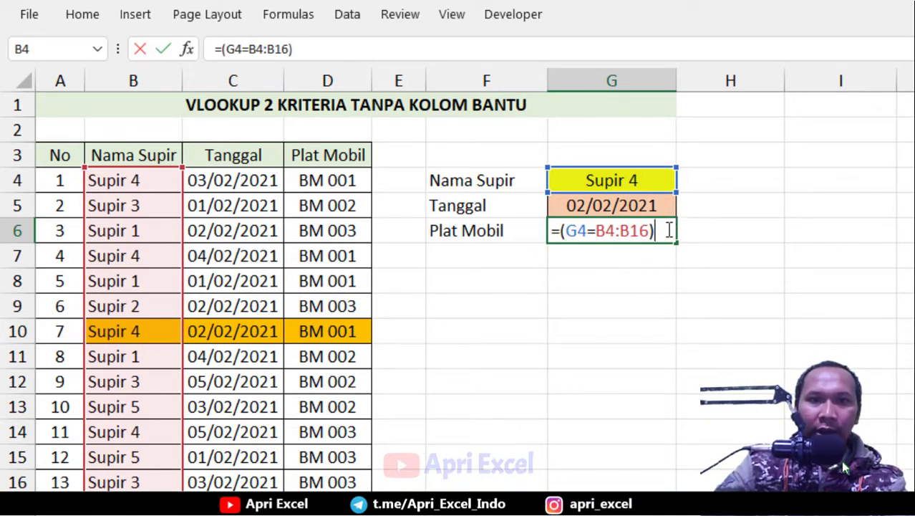
# Step: Multiply the driver condition in G6 by the date condition (G5=C4:C16) and commit the formula
pyautogui.write('*')
pyautogui.click(644, 204)
pyautogui.write('=')
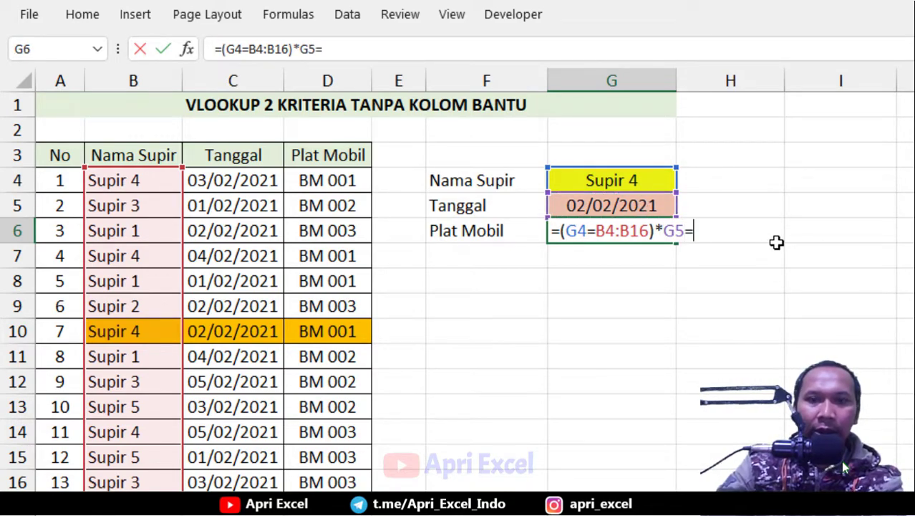
pyautogui.moveTo(243, 181); pyautogui.dragTo(257, 484)
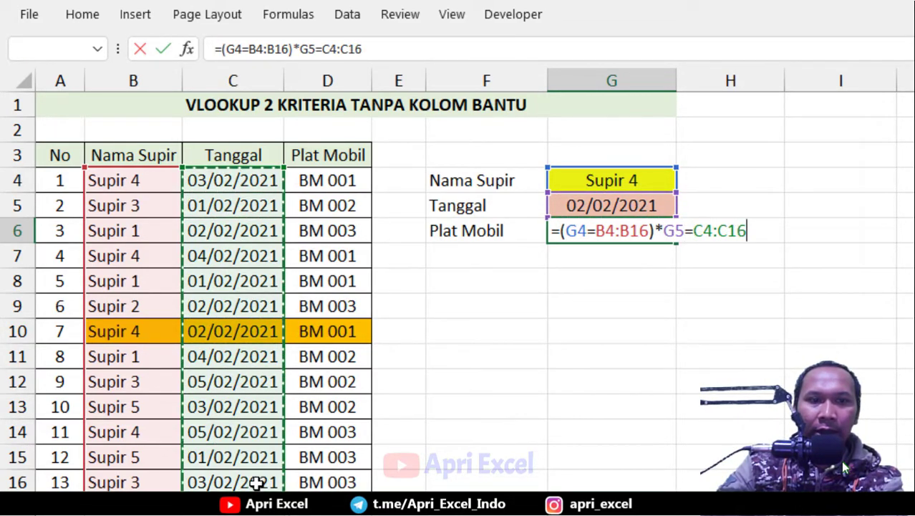
pyautogui.click(655, 235)
pyautogui.write('(')
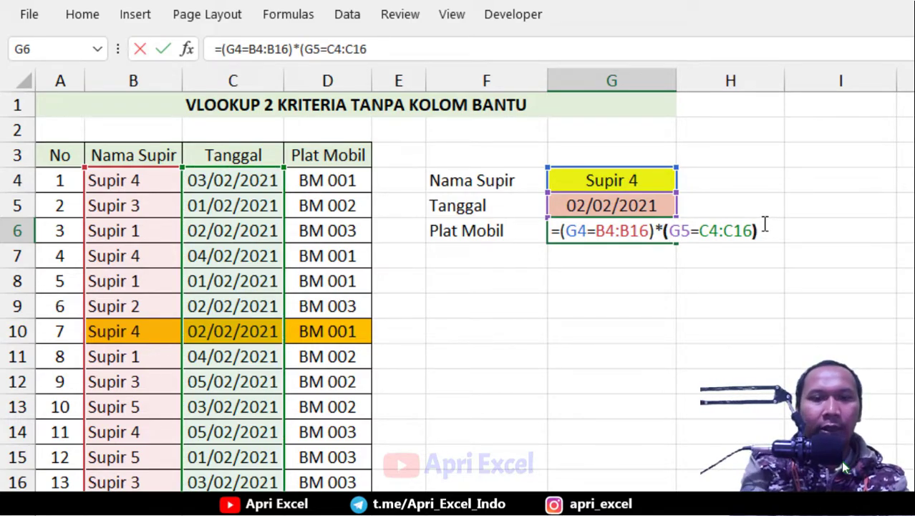
pyautogui.press('Return')
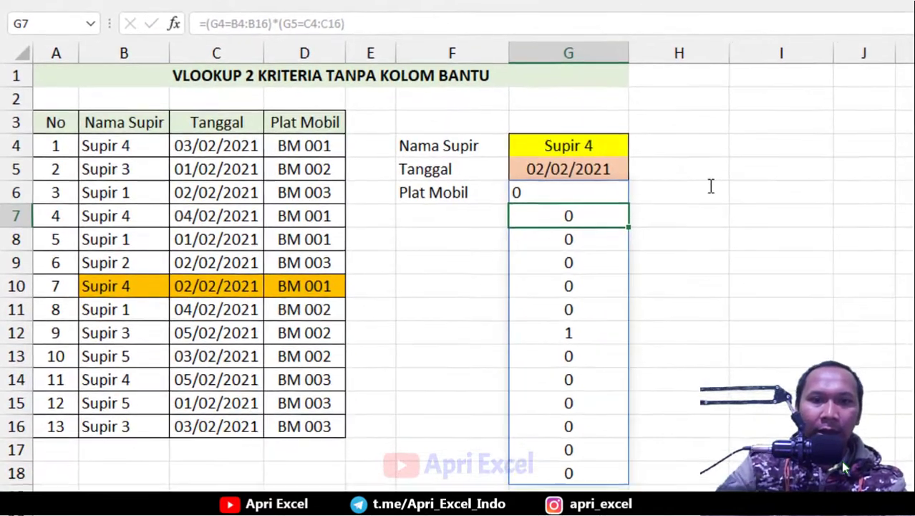
# Step: Check the match array below G6 and test it by choosing driver Supir 3 in G4 and date 03/02/2021 in G5
pyautogui.click(588, 329)
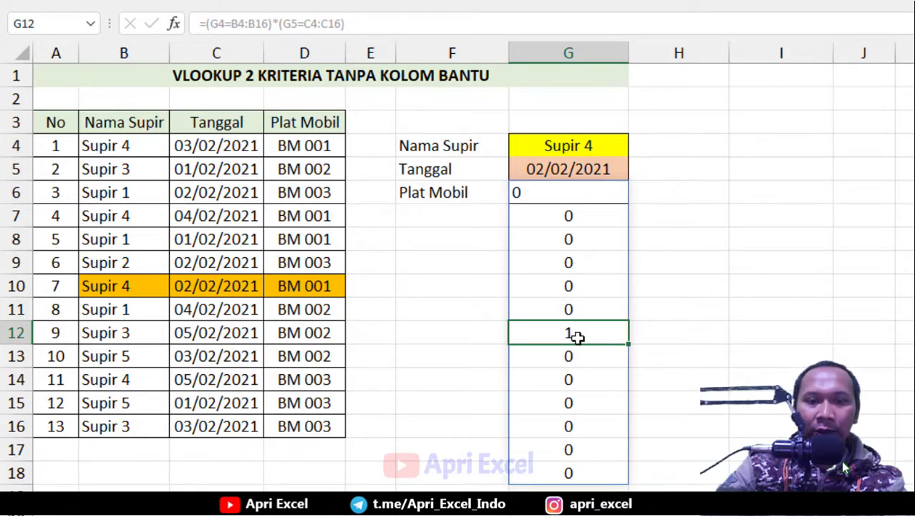
pyautogui.click(552, 219)
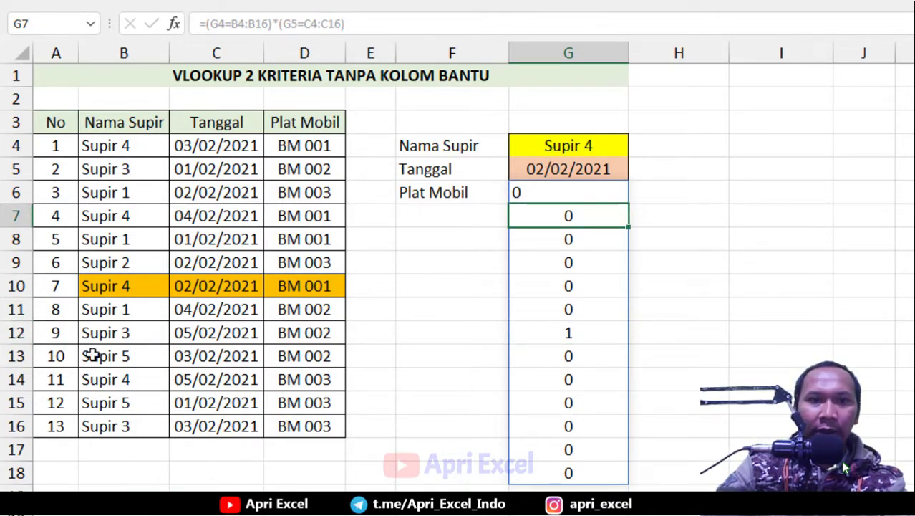
pyautogui.click(560, 148)
pyautogui.click(648, 149)
pyautogui.click(623, 147)
pyautogui.click(636, 149)
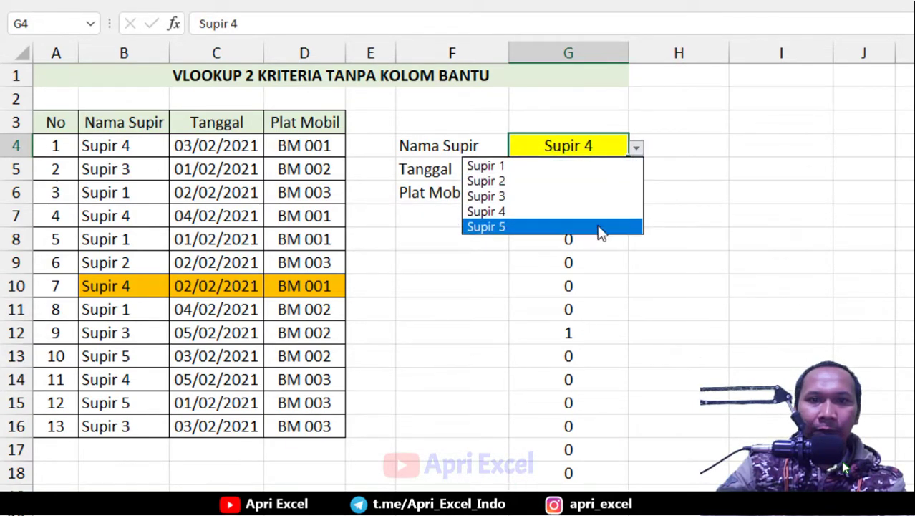
pyautogui.click(599, 199)
pyautogui.click(217, 436)
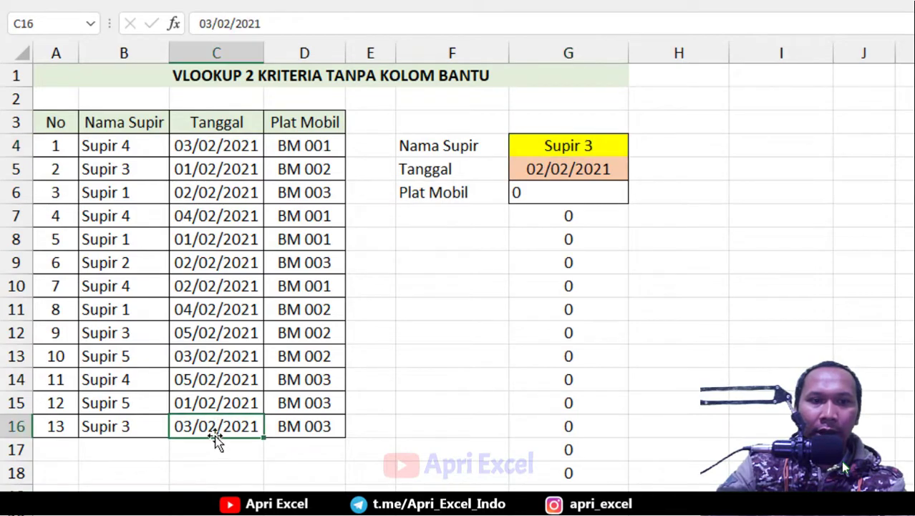
pyautogui.click(585, 173)
pyautogui.click(636, 172)
pyautogui.click(613, 220)
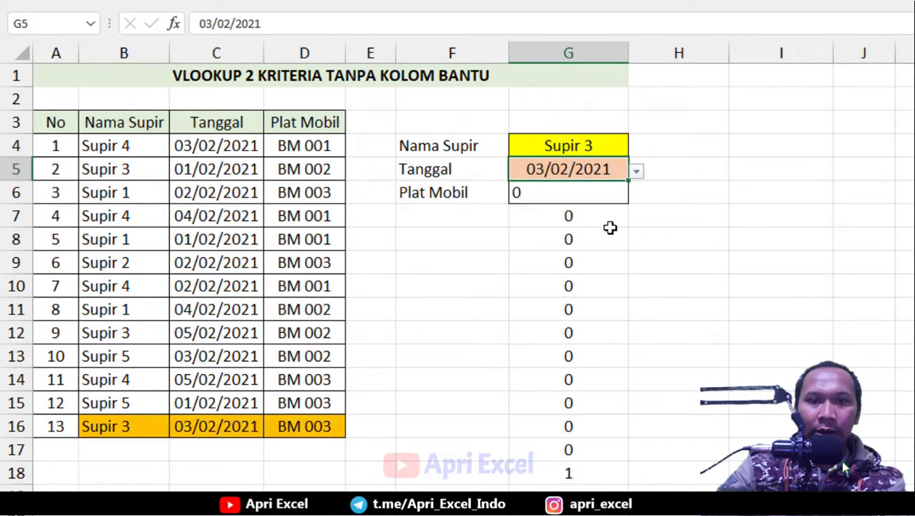
# Step: Check the array's last row and wrap the conditions in G6 in a MATCH function with lookup value 1
pyautogui.click(567, 469)
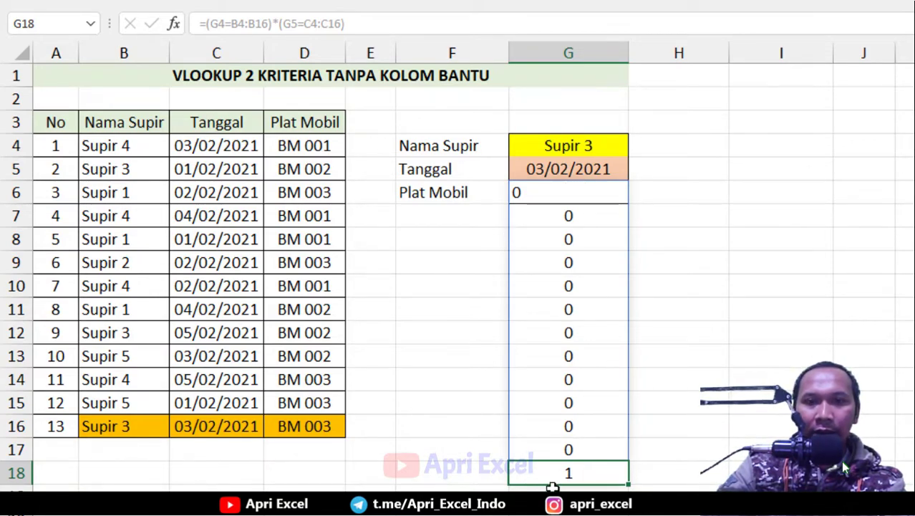
pyautogui.click(562, 191)
pyautogui.doubleClick(544, 195)
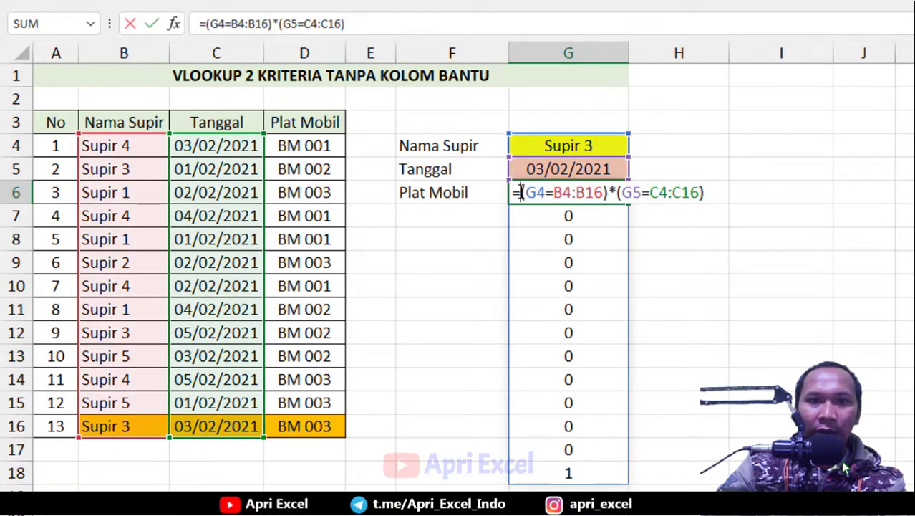
pyautogui.write('match(')
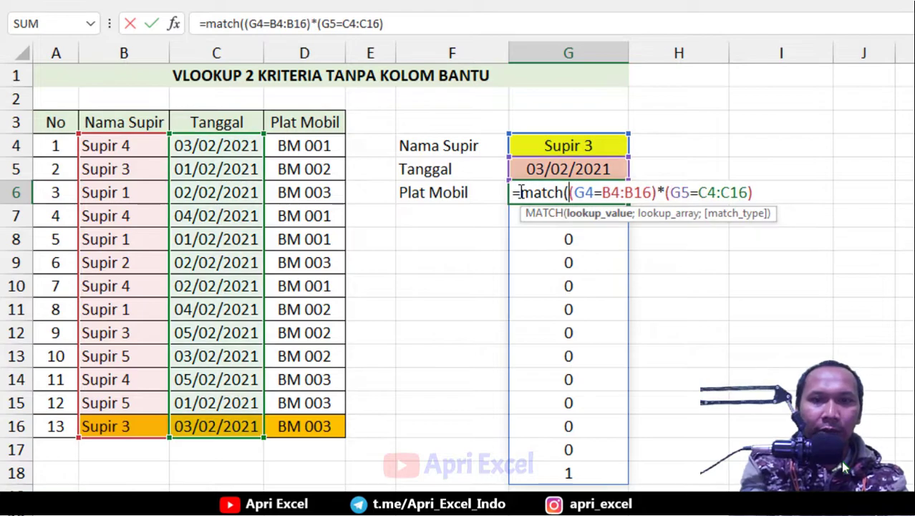
pyautogui.write('1')
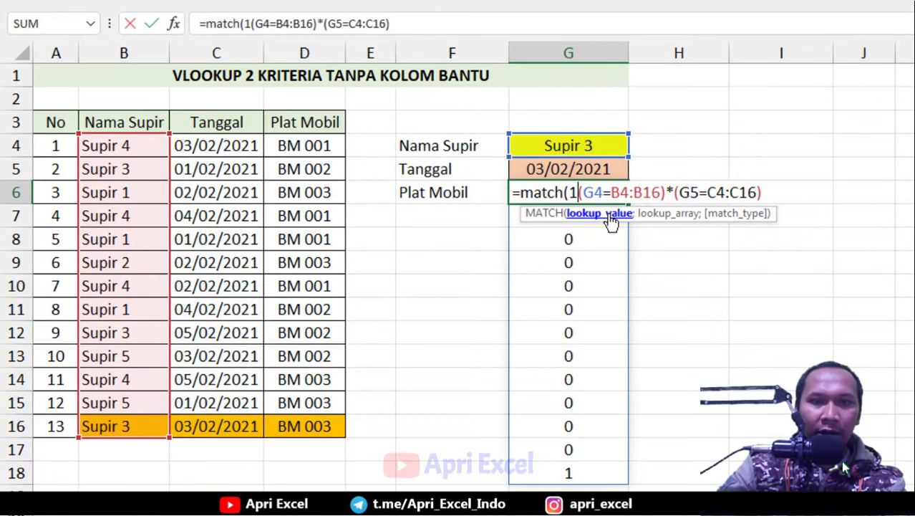
pyautogui.write(';')
pyautogui.hotkey('shift', 'End')
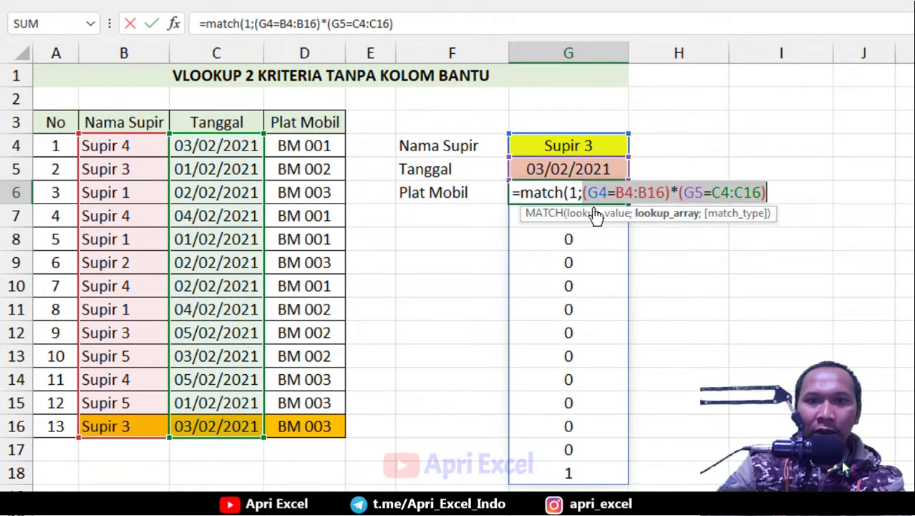
# Step: Complete the MATCH in G6 with exact match type 0 and commit it as an array formula
pyautogui.click(771, 193)
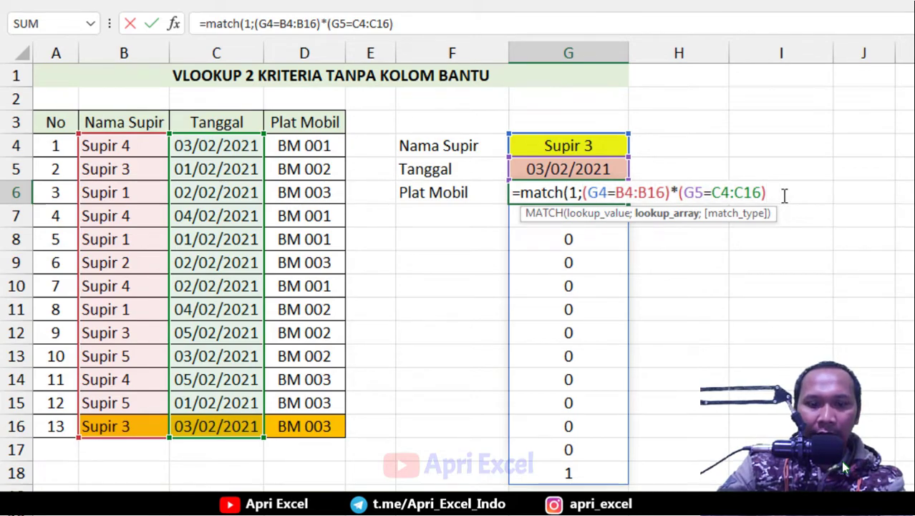
pyautogui.write(';')
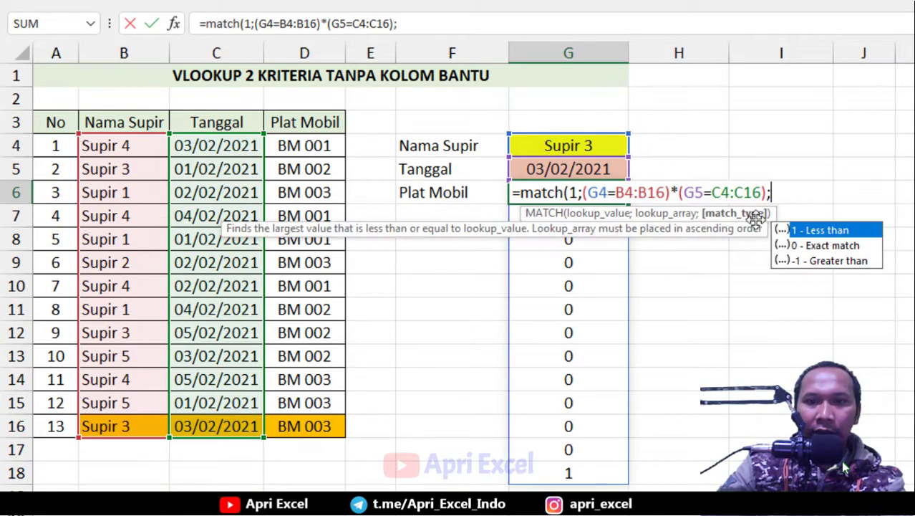
pyautogui.doubleClick(814, 246)
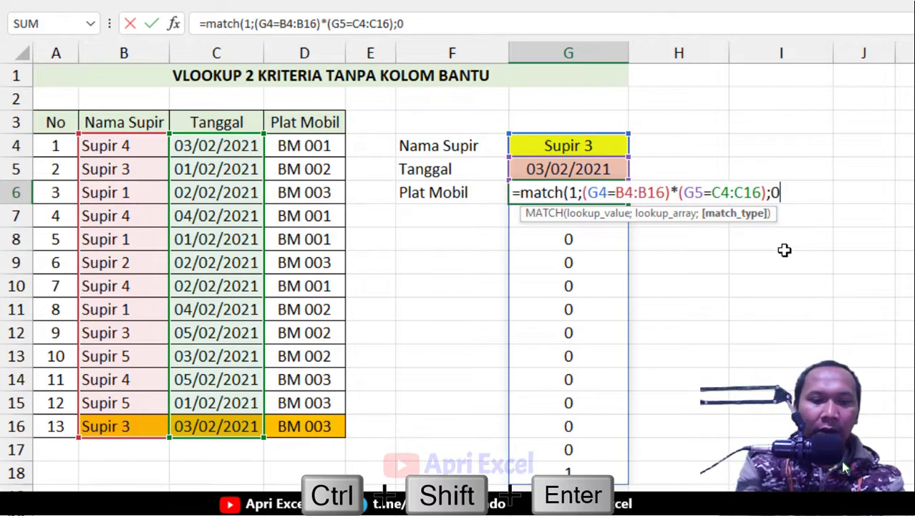
pyautogui.write(')')
pyautogui.hotkey('ctrl', 'shift', 'Return')
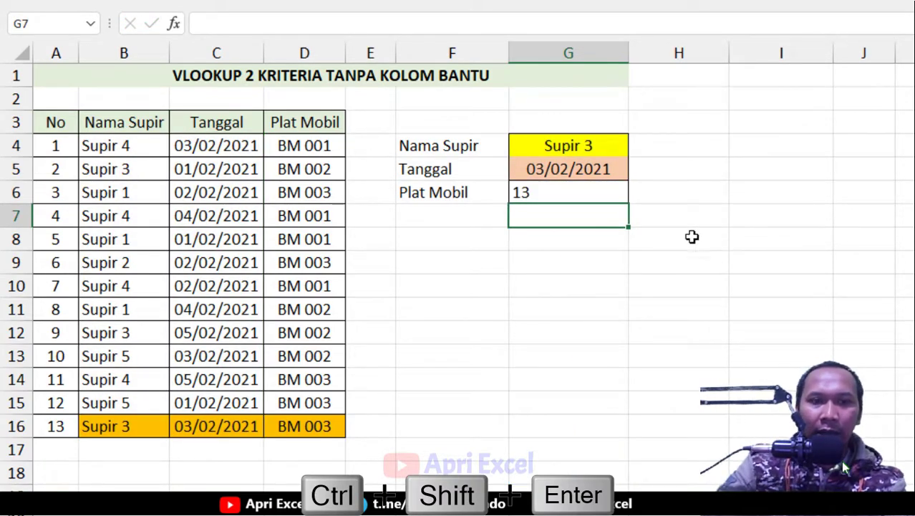
# Step: Test the MATCH formula by choosing driver Supir 2 in G4 and date 02/02/2021 in G5
pyautogui.click(613, 191)
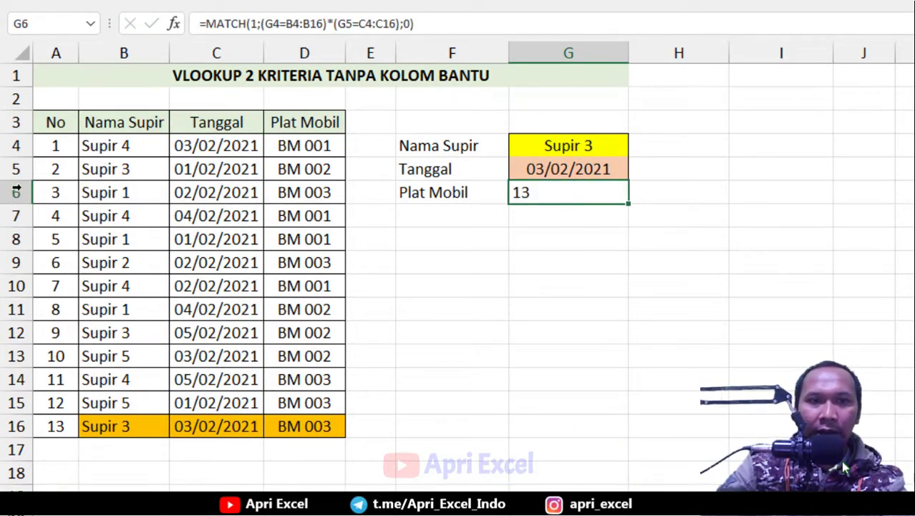
pyautogui.moveTo(134, 141); pyautogui.dragTo(126, 427)
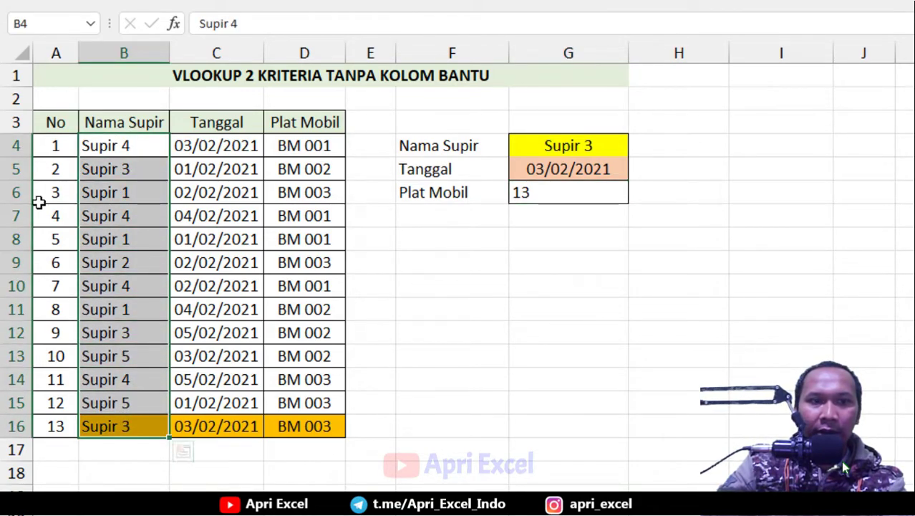
pyautogui.click(573, 140)
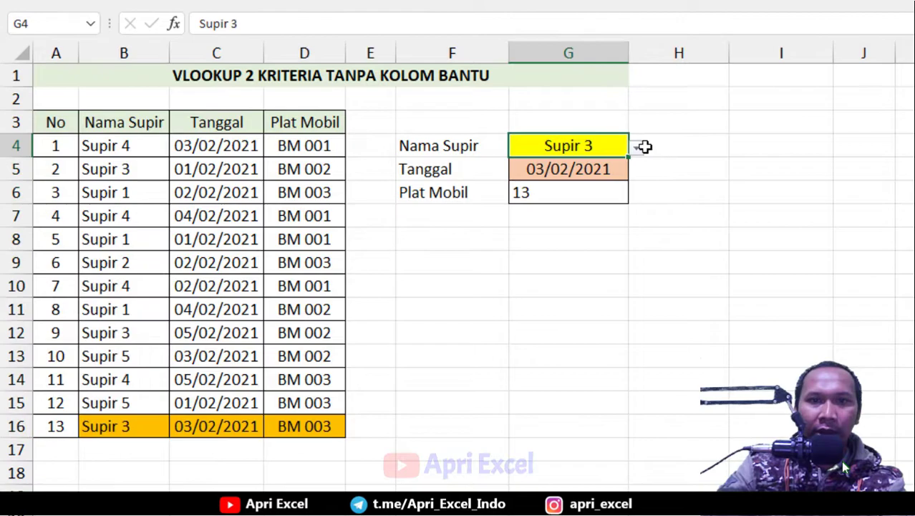
pyautogui.click(637, 147)
pyautogui.click(599, 182)
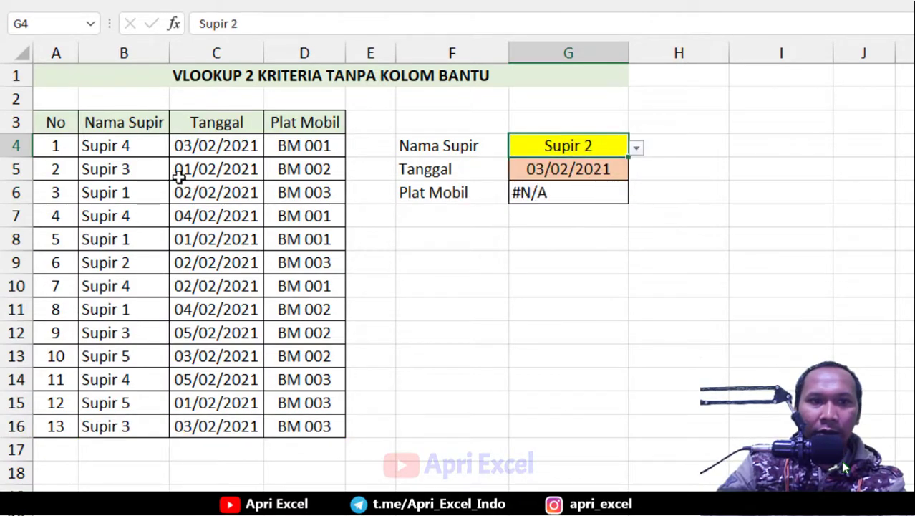
pyautogui.click(604, 177)
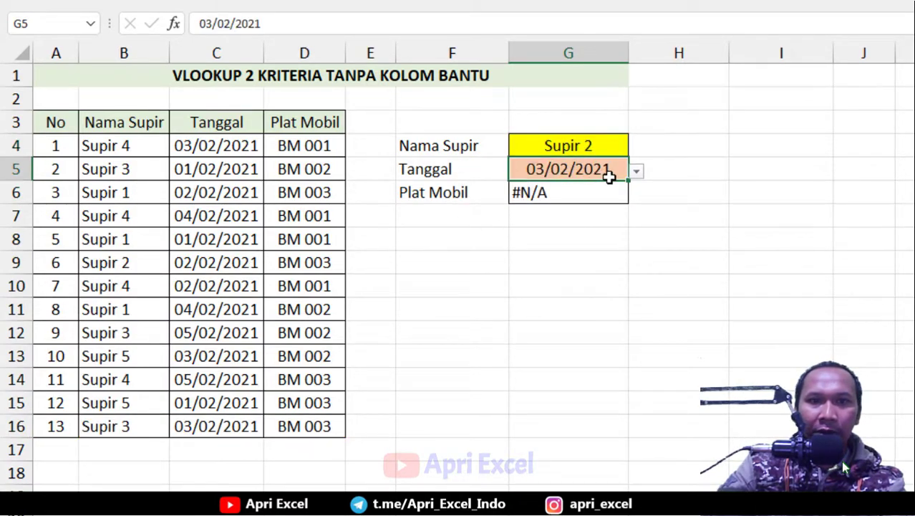
pyautogui.click(637, 171)
pyautogui.click(590, 200)
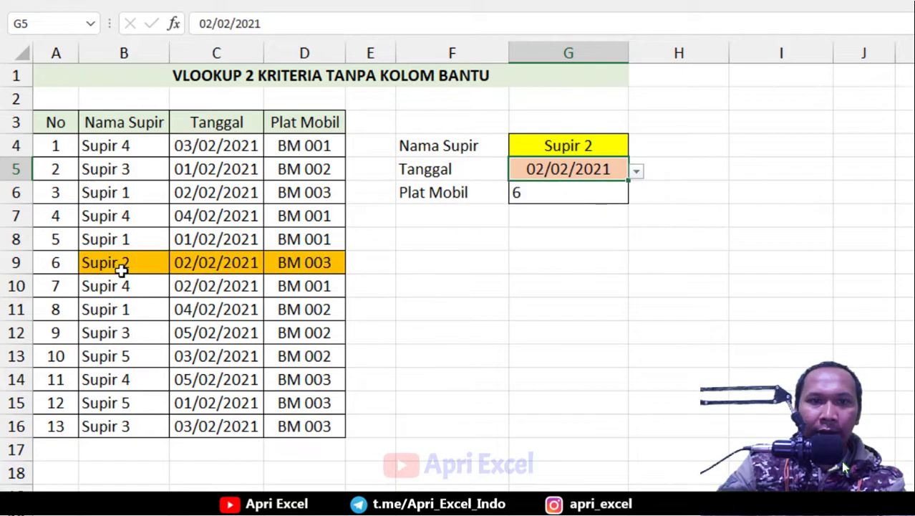
# Step: Start an INDEX function around the existing MATCH formula in G6
pyautogui.doubleClick(539, 191)
pyautogui.click(526, 190)
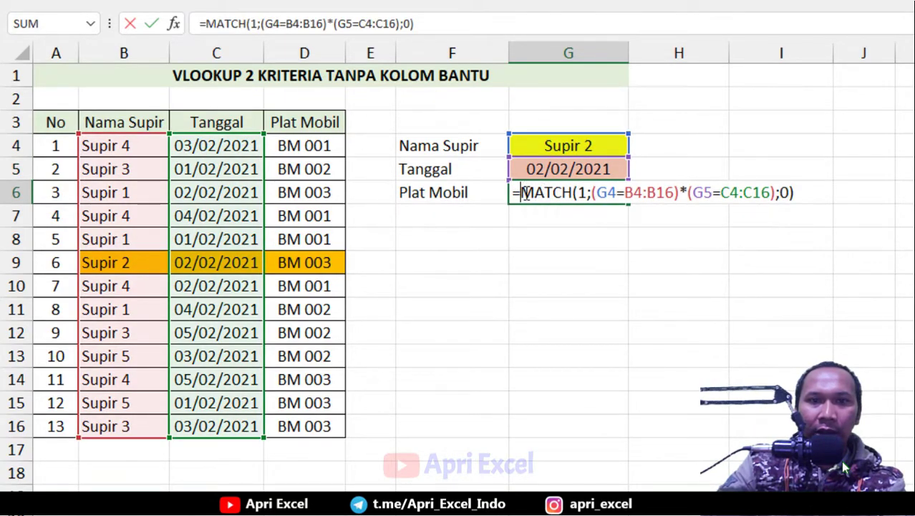
pyautogui.write('indec')
pyautogui.press('BackSpace')
pyautogui.write('x(')
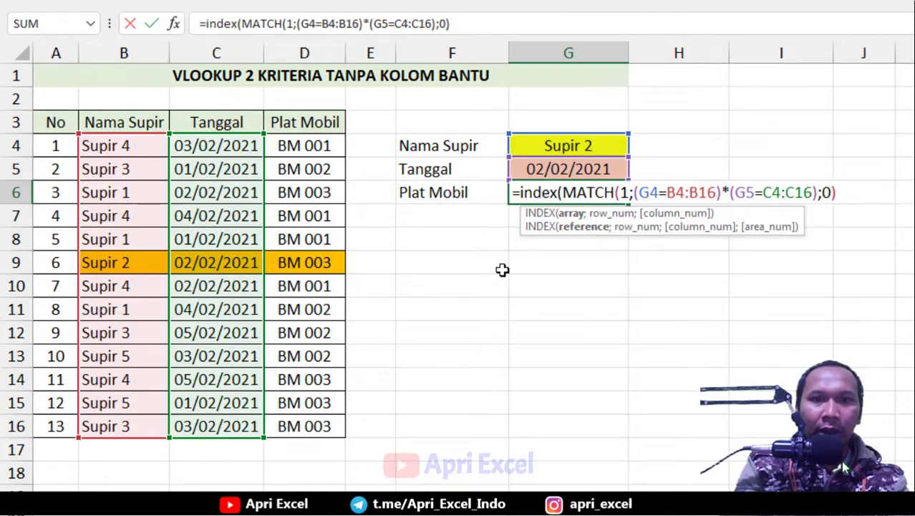
# Step: Set the INDEX array to the car plates D4:D16, close the formula, review its lookup conditions and commit it
pyautogui.moveTo(302, 145); pyautogui.dragTo(313, 427)
pyautogui.write(';0')
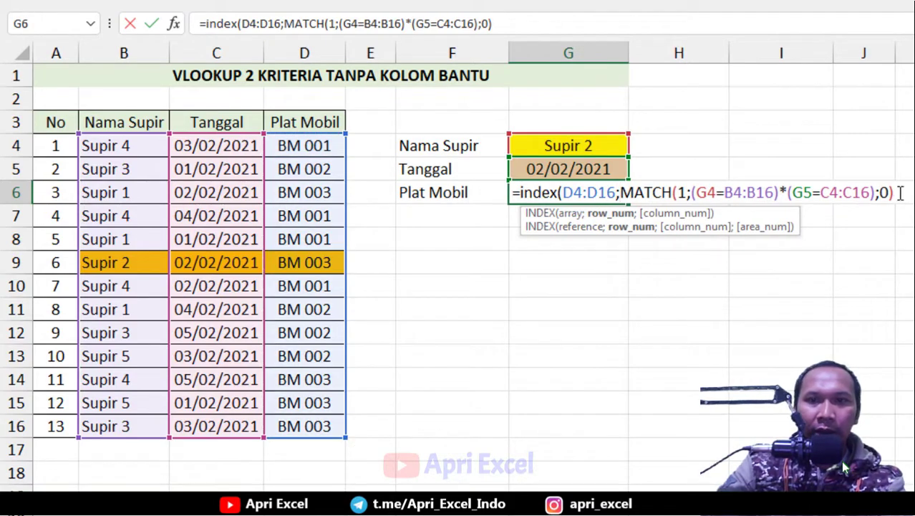
pyautogui.write(')')
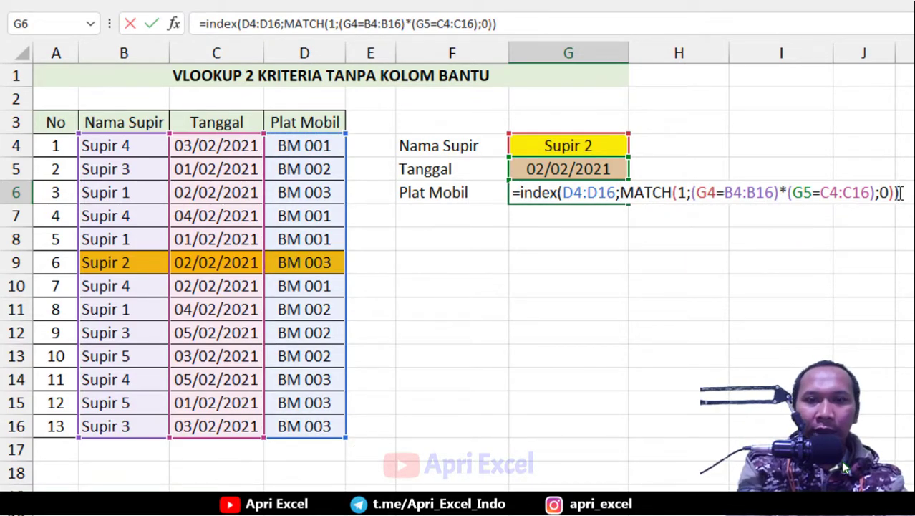
pyautogui.hotkey('ctrl', 'shift', 'Return')
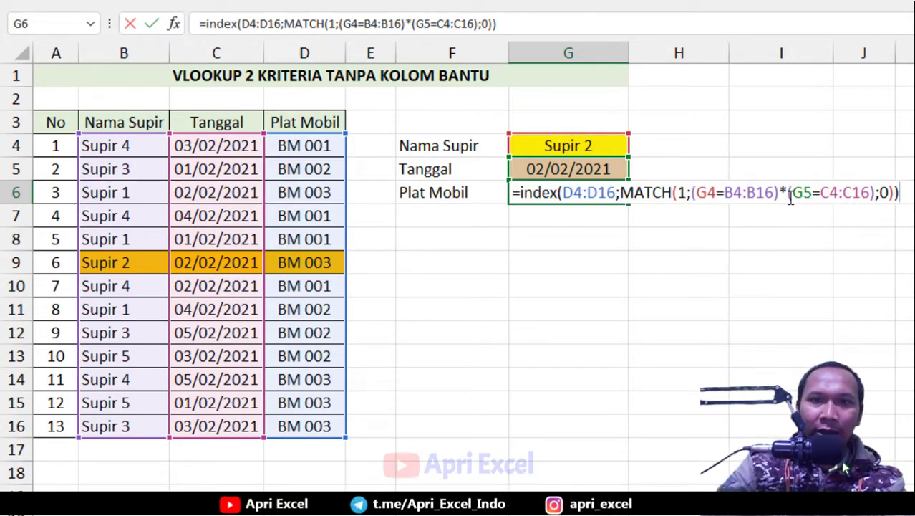
pyautogui.click(745, 195)
pyautogui.click(765, 212)
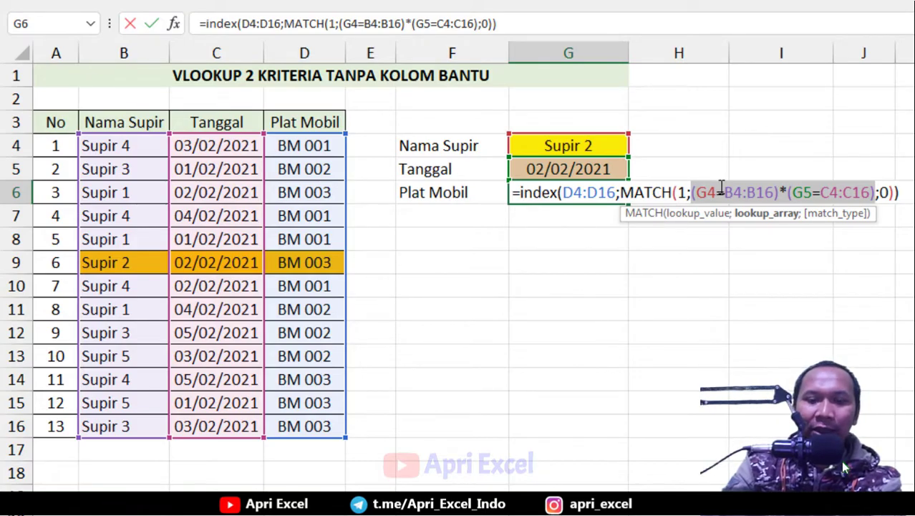
pyautogui.press('Return')
# Step: Enter G6 as only (G4=B4:B16)*(G5=C4:C16) and wrap it in an IF testing for greater than 0
pyautogui.click(599, 194)
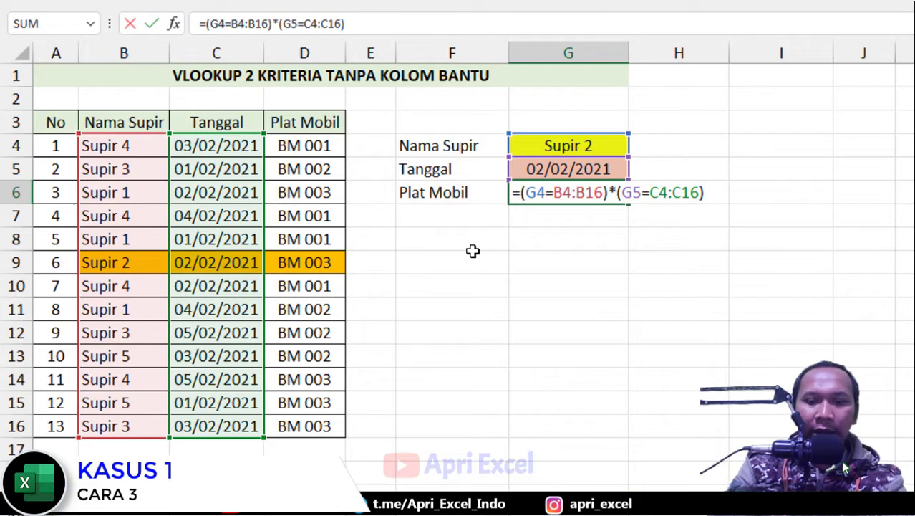
pyautogui.press('Return')
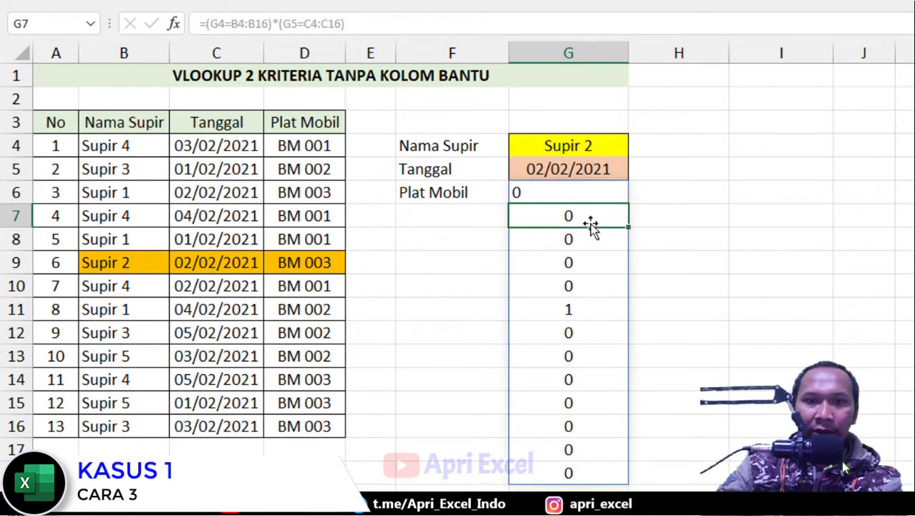
pyautogui.doubleClick(580, 190)
pyautogui.write('if((G4=B4:B16)*(G5=C4:C16)>')
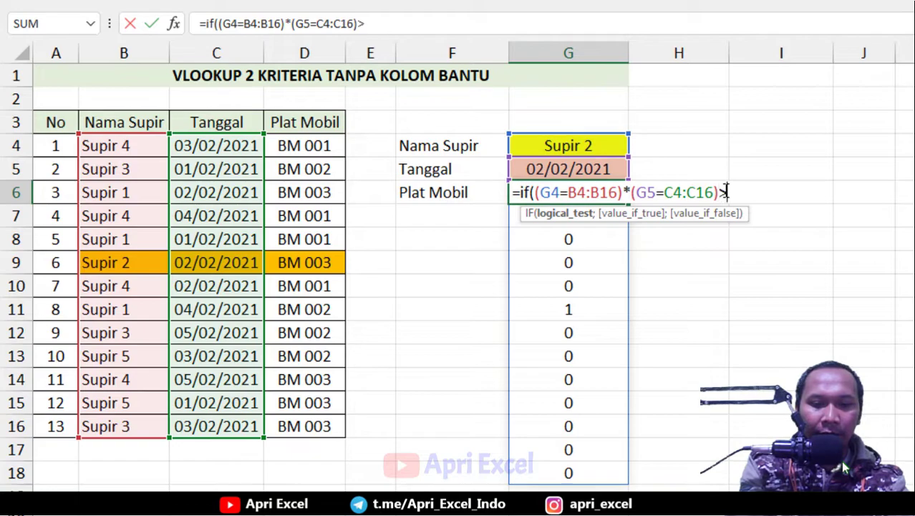
pyautogui.write('0;')
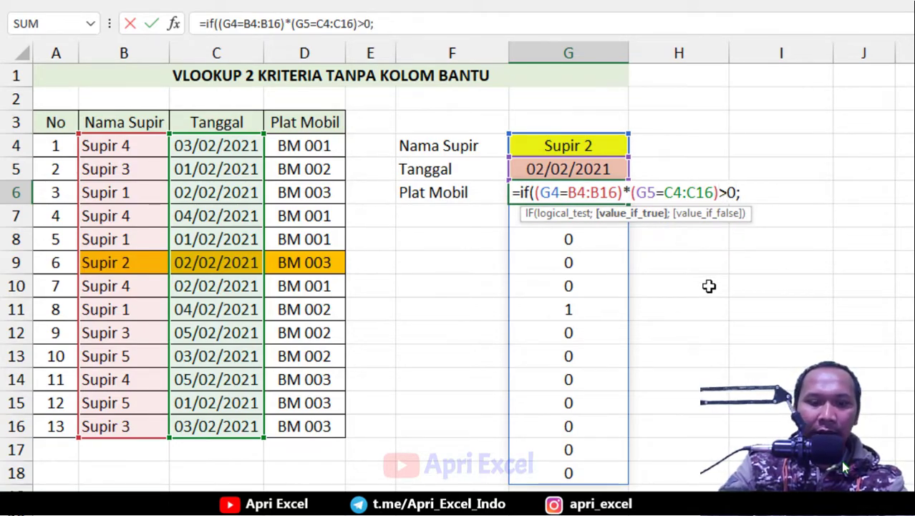
# Step: Make the IF return ROW(C4:C16) when true and "" otherwise, commit it as an array formula and check the output
pyautogui.write('row(')
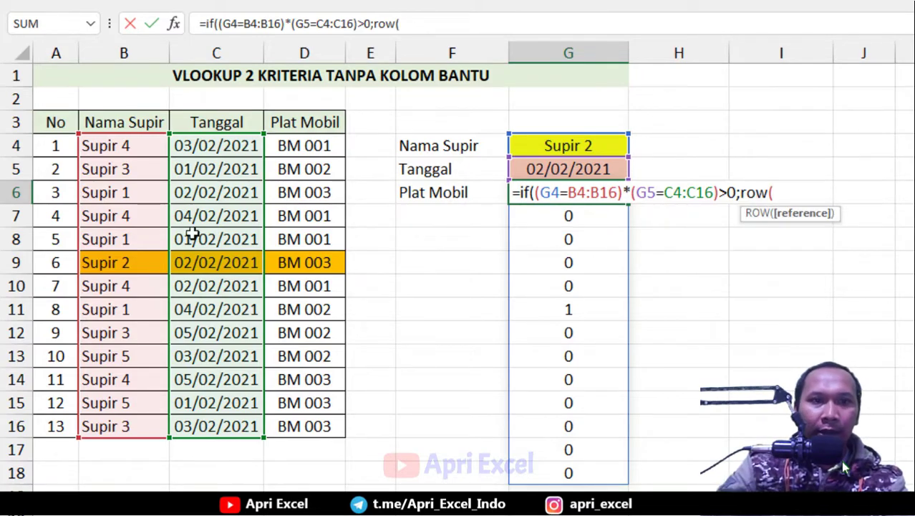
pyautogui.moveTo(331, 146); pyautogui.dragTo(324, 426)
pyautogui.moveTo(204, 142); pyautogui.dragTo(213, 426)
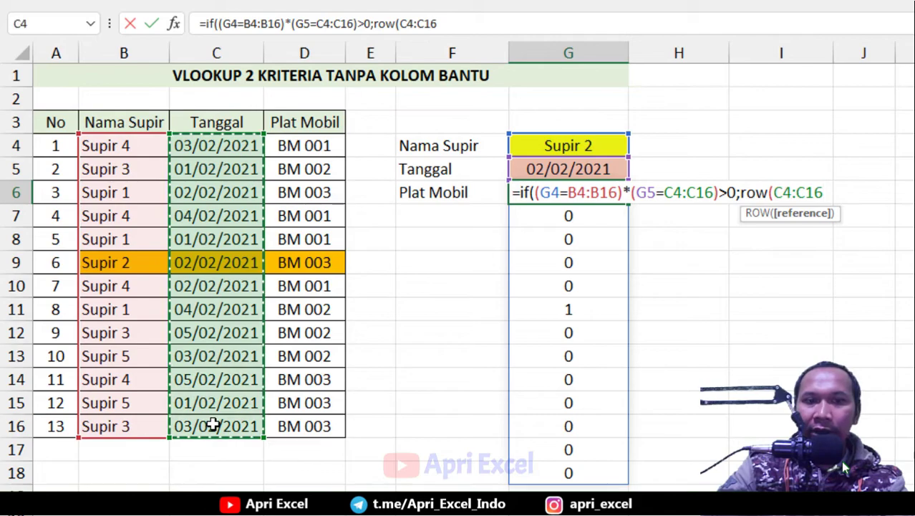
pyautogui.write(')')
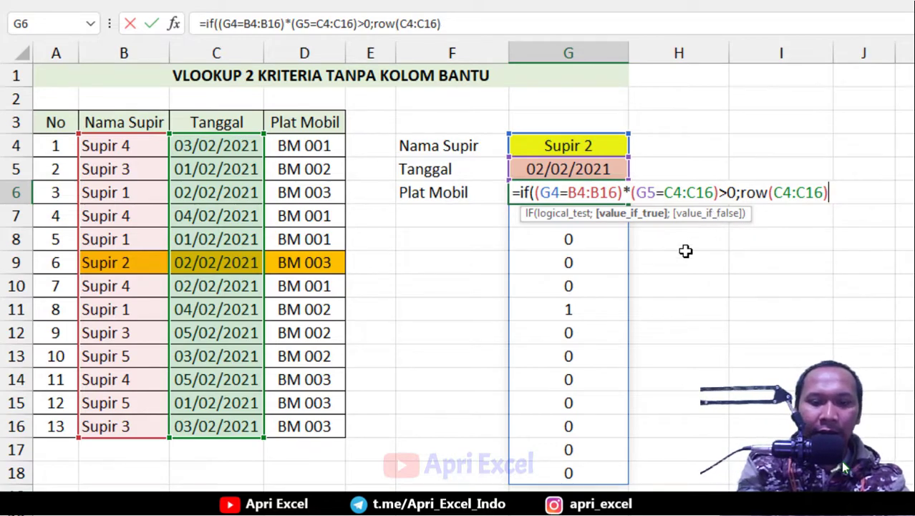
pyautogui.write(';')
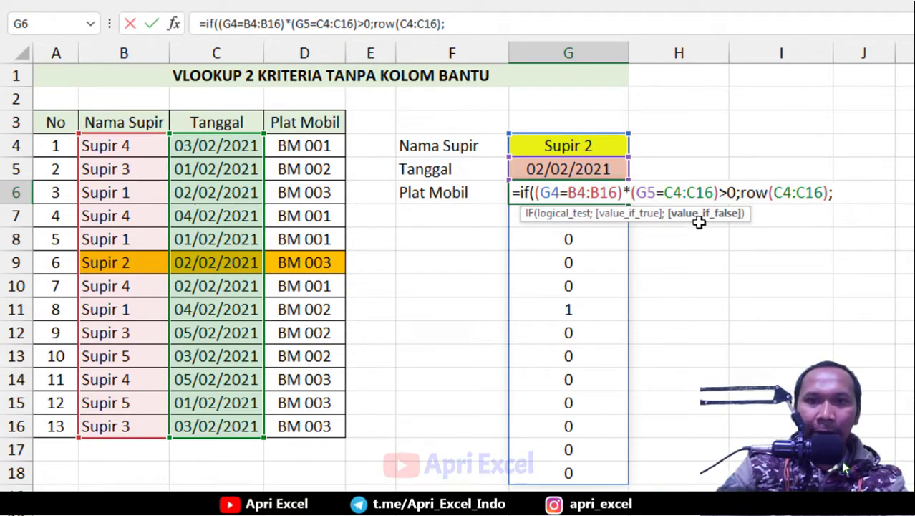
pyautogui.write('""')
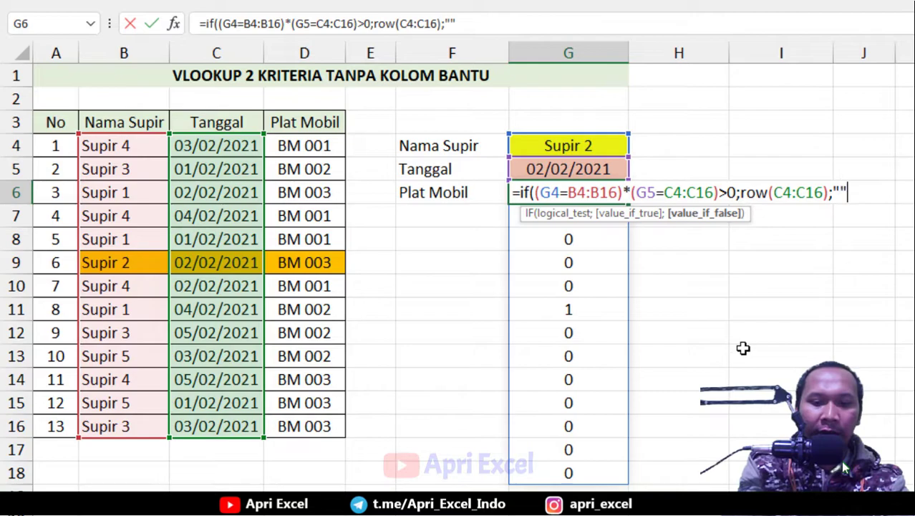
pyautogui.write(')')
pyautogui.hotkey('ctrl', 'shift', 'Return')
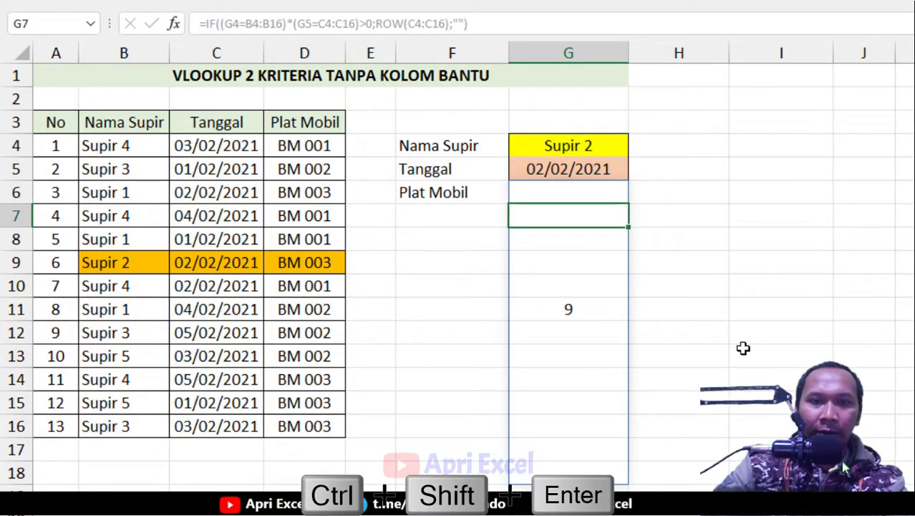
pyautogui.click(546, 194)
pyautogui.click(566, 306)
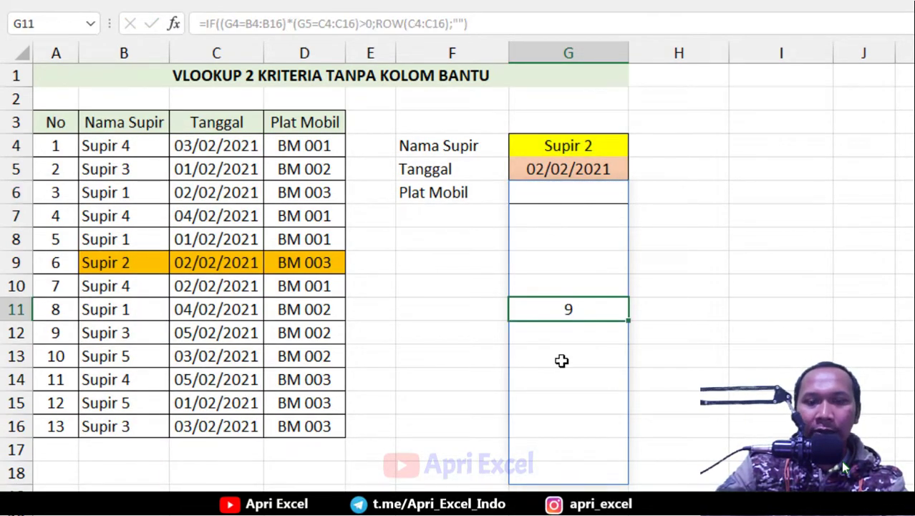
# Step: Wrap the IF formula in G6 in a MAX function and commit it as an array formula
pyautogui.doubleClick(566, 195)
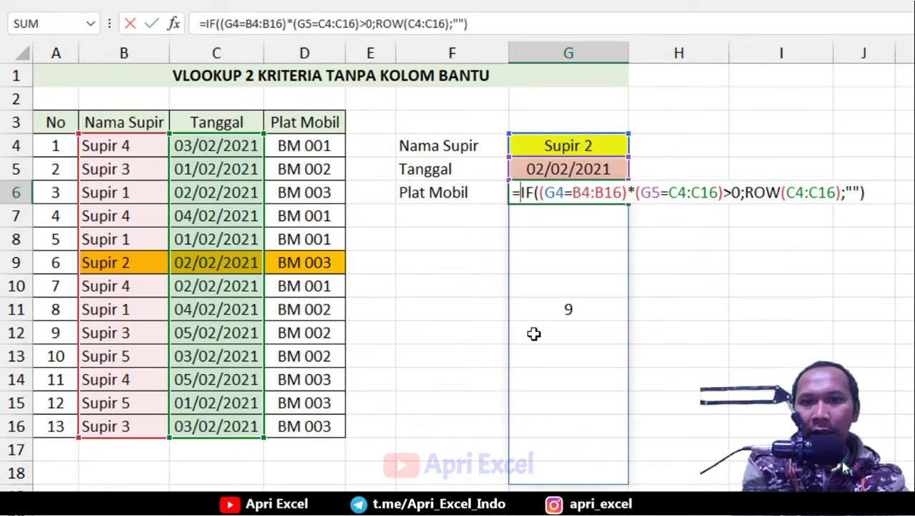
pyautogui.write('max(')
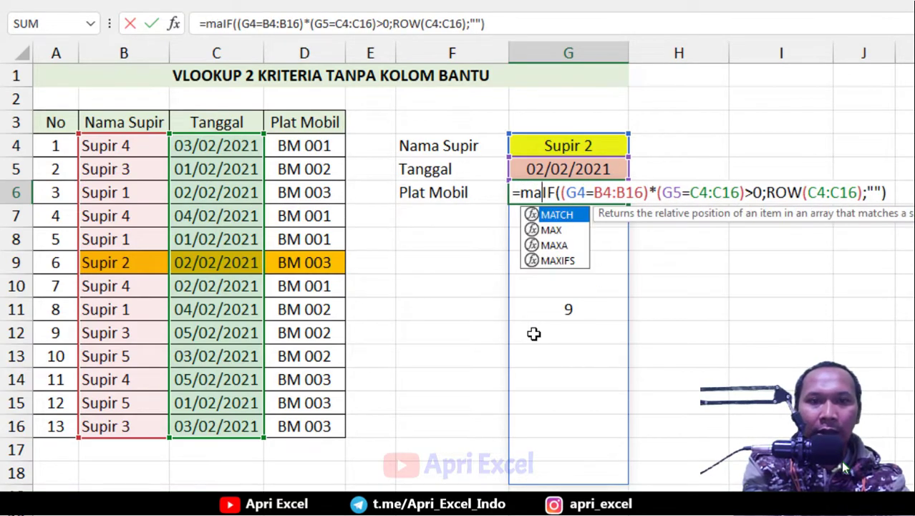
pyautogui.click(908, 192)
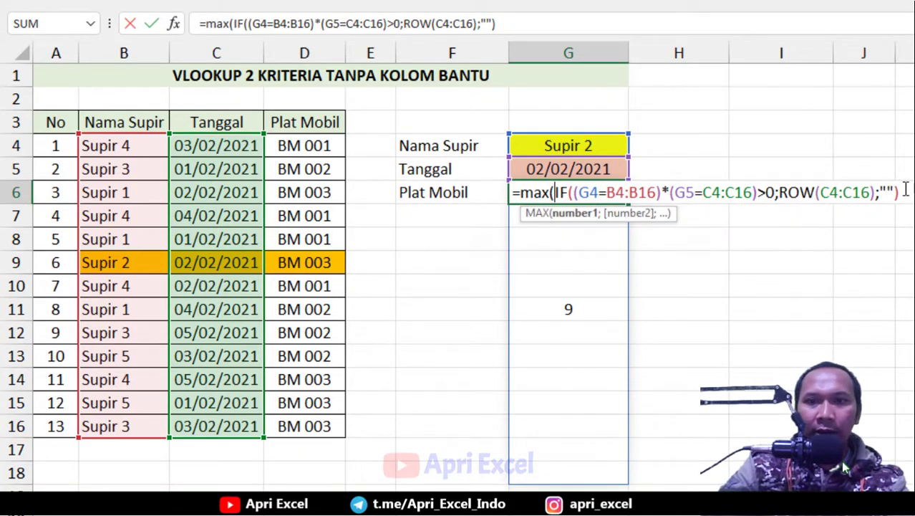
pyautogui.hotkey('ctrl', 'shift', 'Return')
pyautogui.write(')')
pyautogui.hotkey('ctrl', 'shift', 'Return')
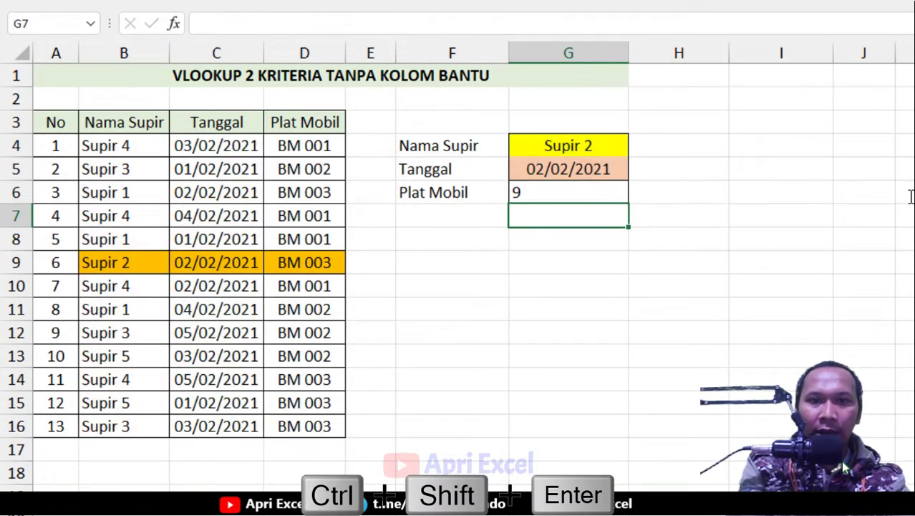
# Step: Compare the row number in G6 with the highlighted table row, and set the driver in G4 to Supir 4 to test it again
pyautogui.click(548, 194)
pyautogui.click(15, 263)
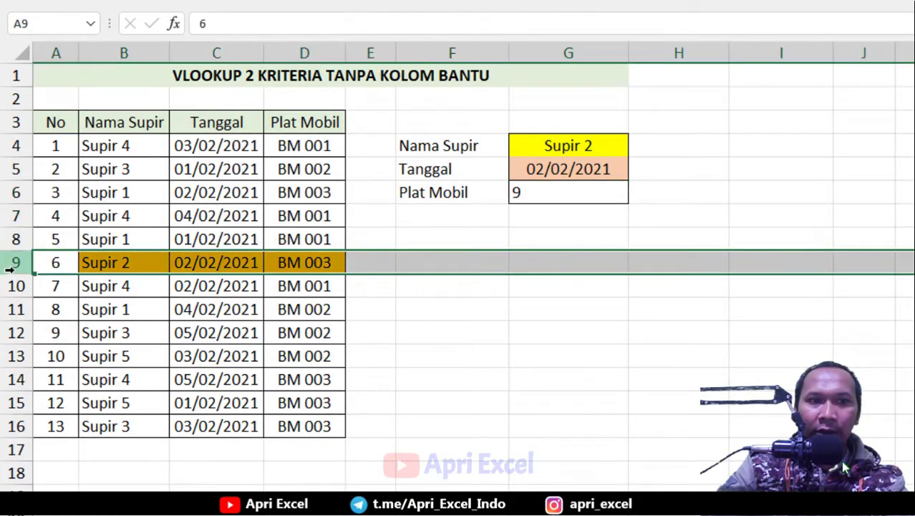
pyautogui.click(555, 150)
pyautogui.click(636, 149)
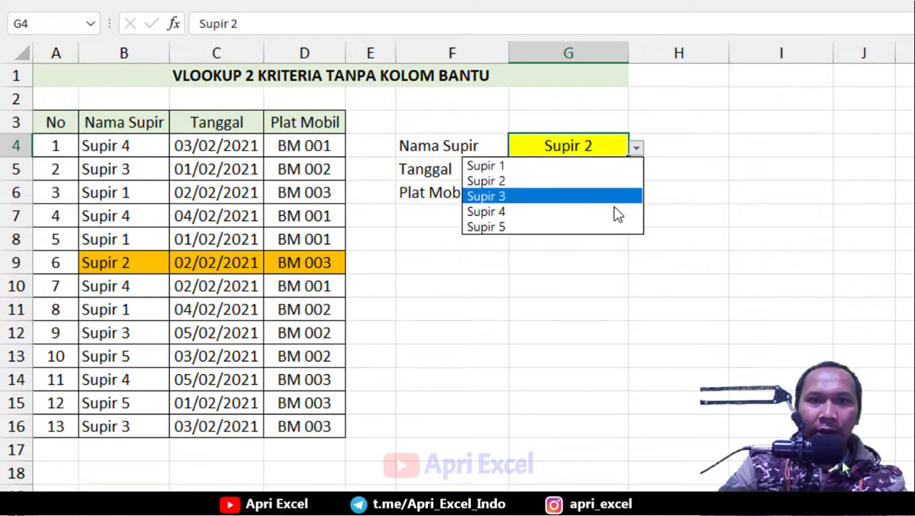
pyautogui.click(600, 212)
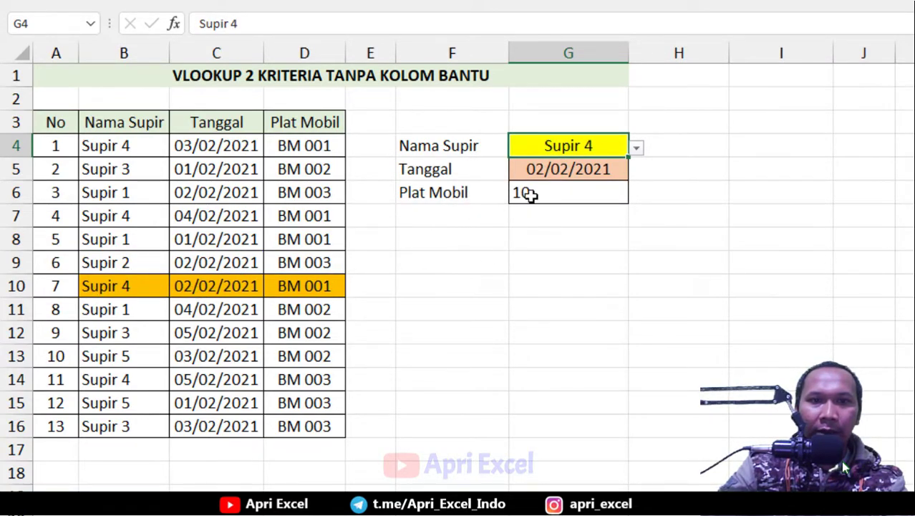
pyautogui.click(529, 194)
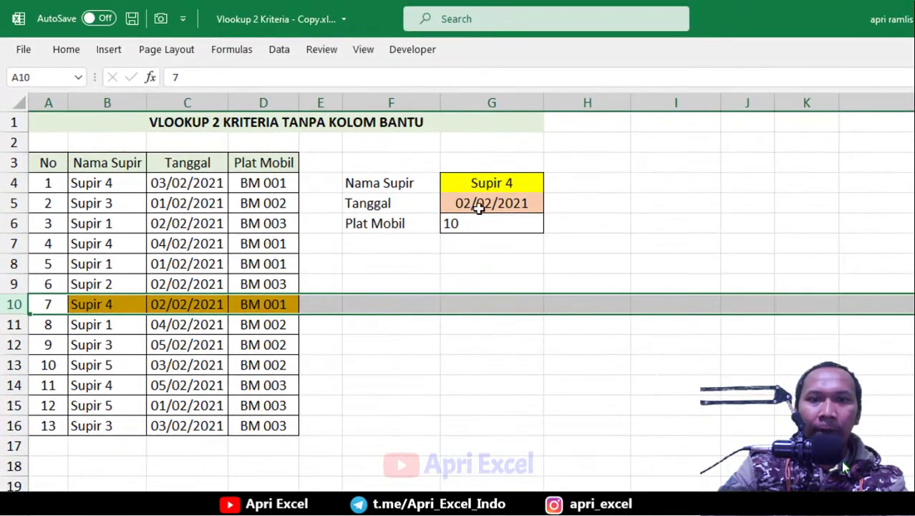
# Step: Wrap the MAX formula in G6 in INDIRECT with "D"& in front as the column reference, and commit it as an array formula
pyautogui.click(527, 193)
pyautogui.doubleClick(527, 193)
pyautogui.click(452, 223)
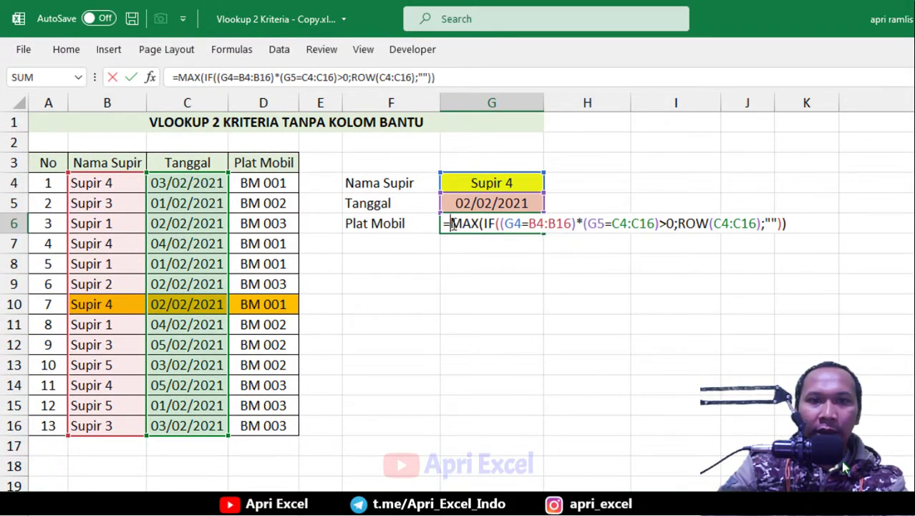
pyautogui.write('indirect')
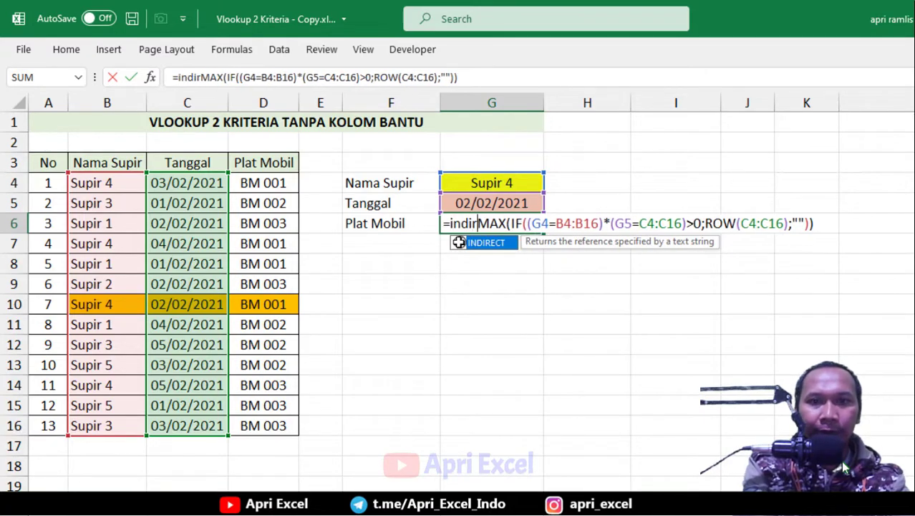
pyautogui.write('(')
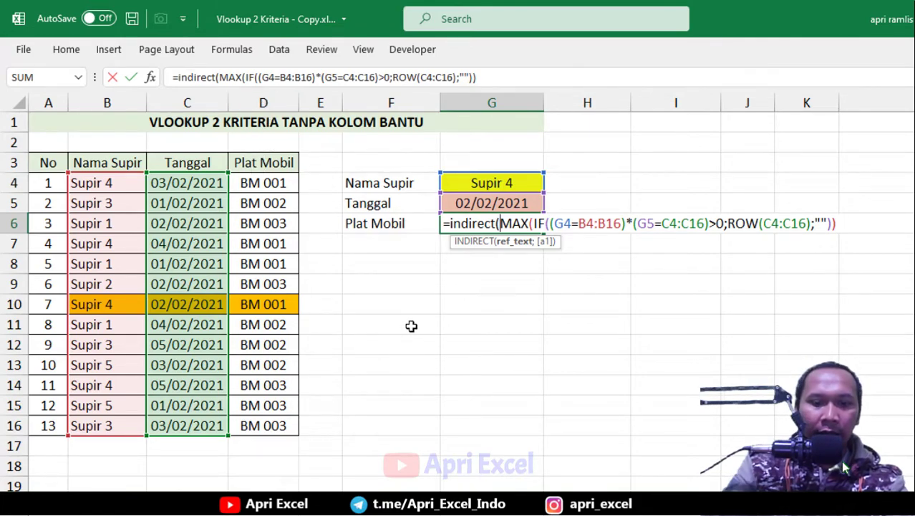
pyautogui.write('"D"')
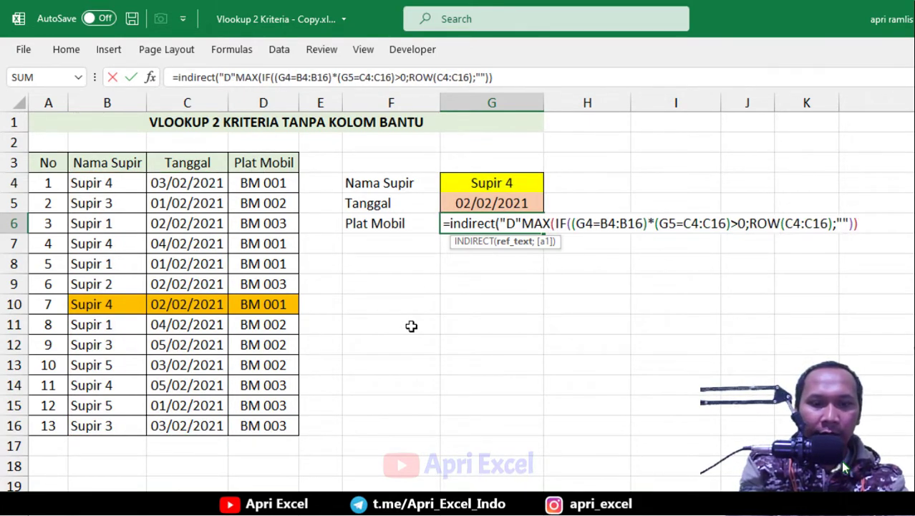
pyautogui.write('&')
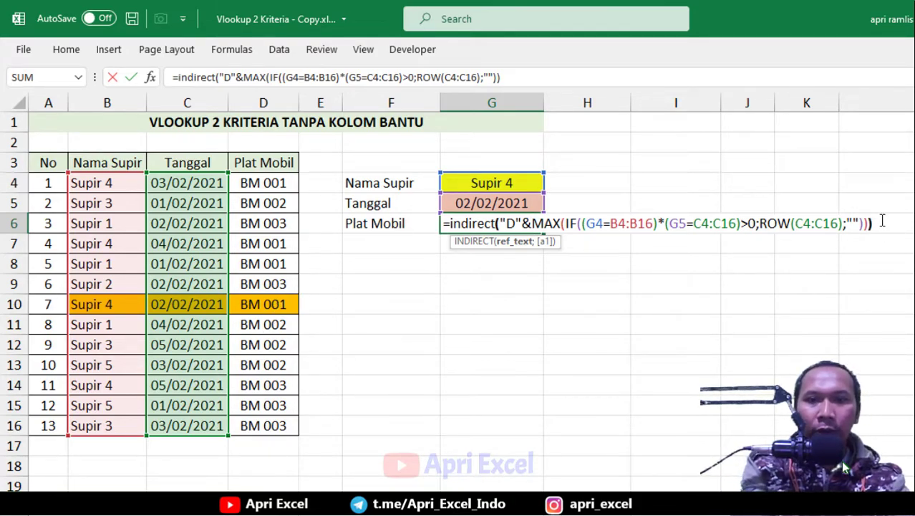
pyautogui.write(')')
pyautogui.hotkey('ctrl', 'shift', 'Return')
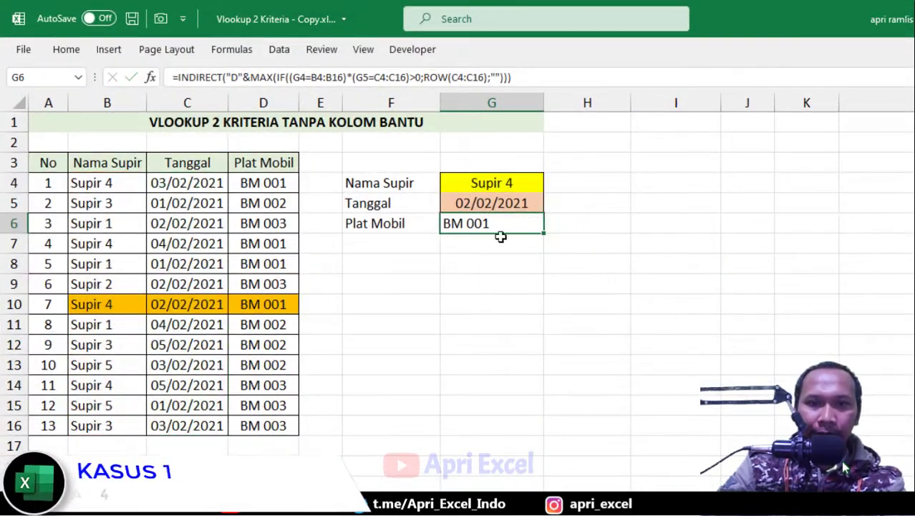
# Step: Remove the INDIRECT("D"& wrapper from G6 so only the MAX formula is left, and commit it
pyautogui.doubleClick(505, 227)
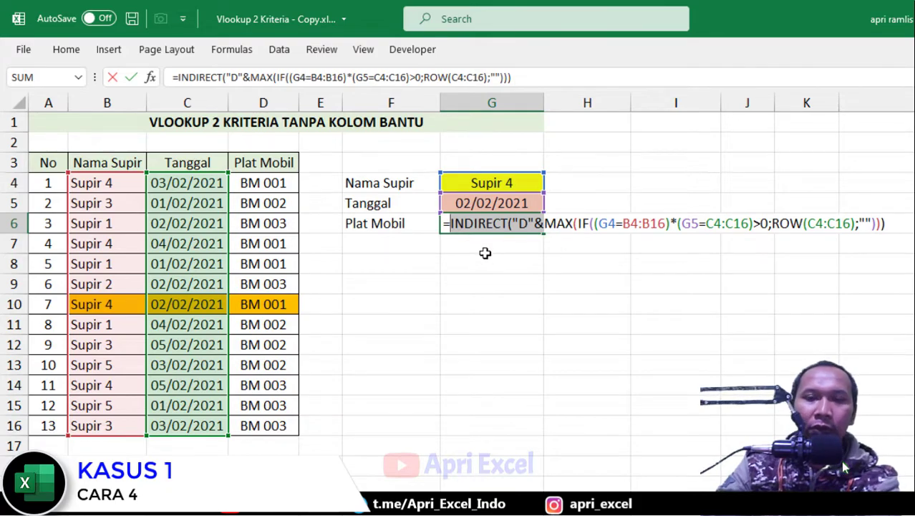
pyautogui.press('Delete')
pyautogui.press('Delete')
pyautogui.press('Delete')
pyautogui.press('Delete')
pyautogui.press('Delete')
pyautogui.press('Delete')
pyautogui.press('Delete')
pyautogui.press('Delete')
pyautogui.press('Delete')
pyautogui.press('Delete')
pyautogui.press('Delete')
pyautogui.press('Delete')
pyautogui.press('Delete')
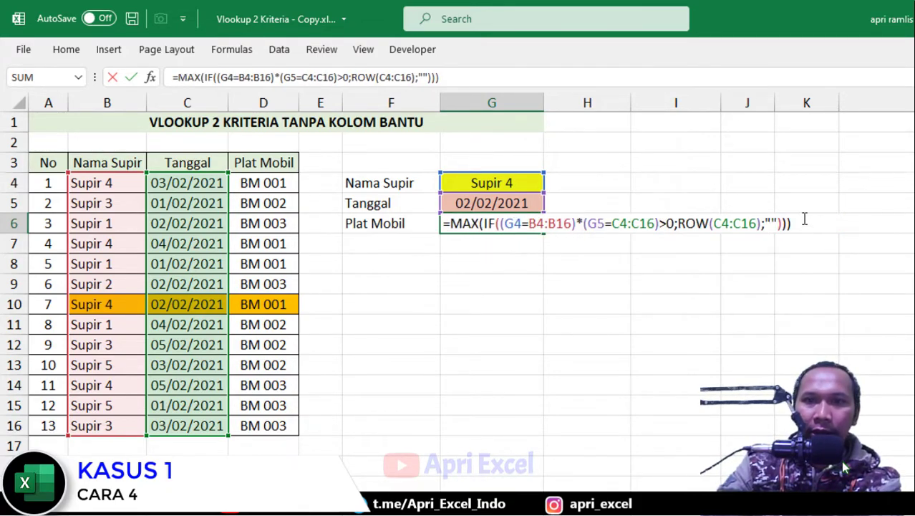
pyautogui.press('Return')
# Step: Start an INDEX function around the MAX formula in G6, making the MAX part its row_num argument
pyautogui.doubleClick(492, 225)
pyautogui.click(452, 224)
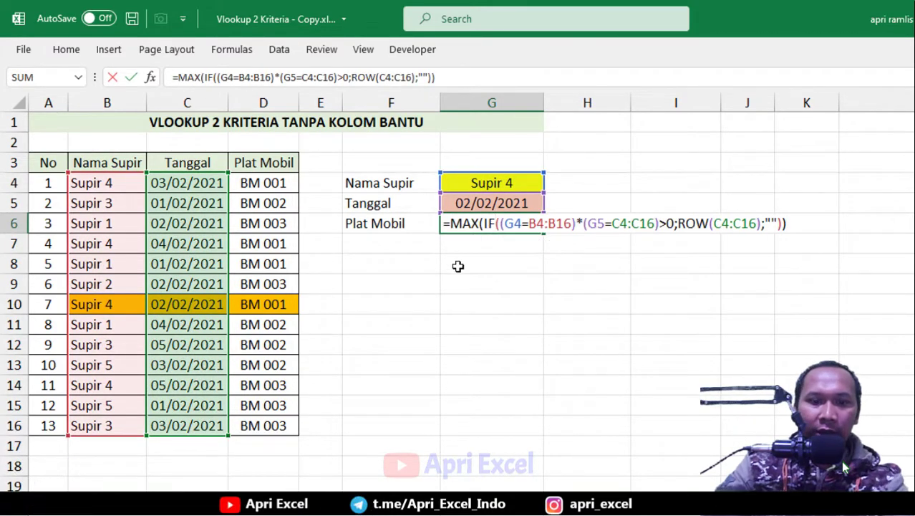
pyautogui.write('index(')
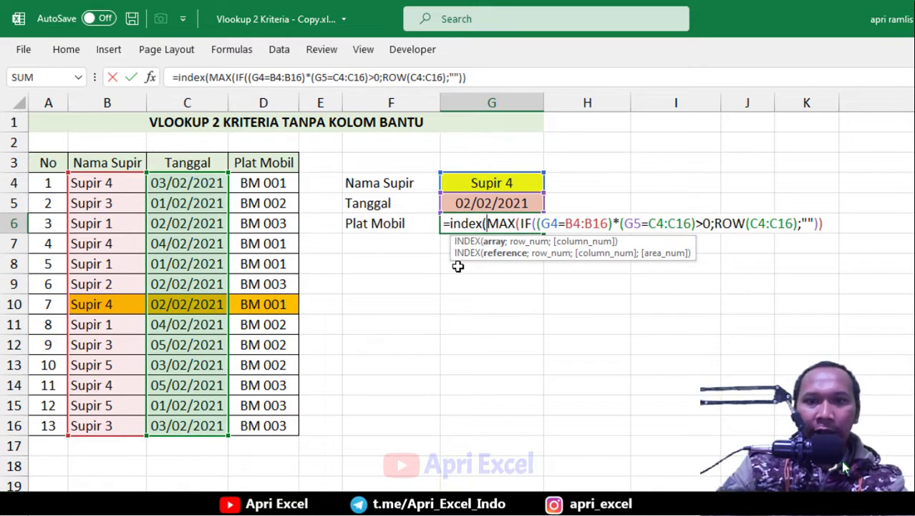
pyautogui.click(494, 241)
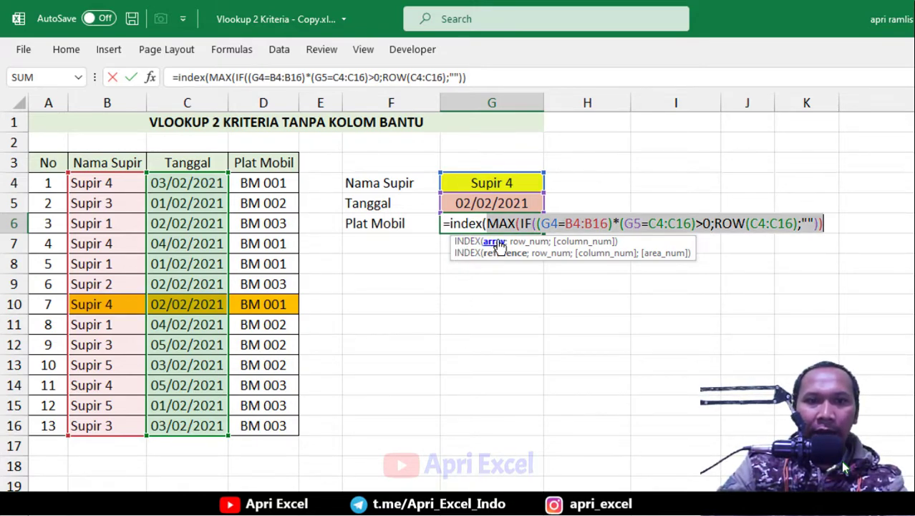
pyautogui.click(489, 222)
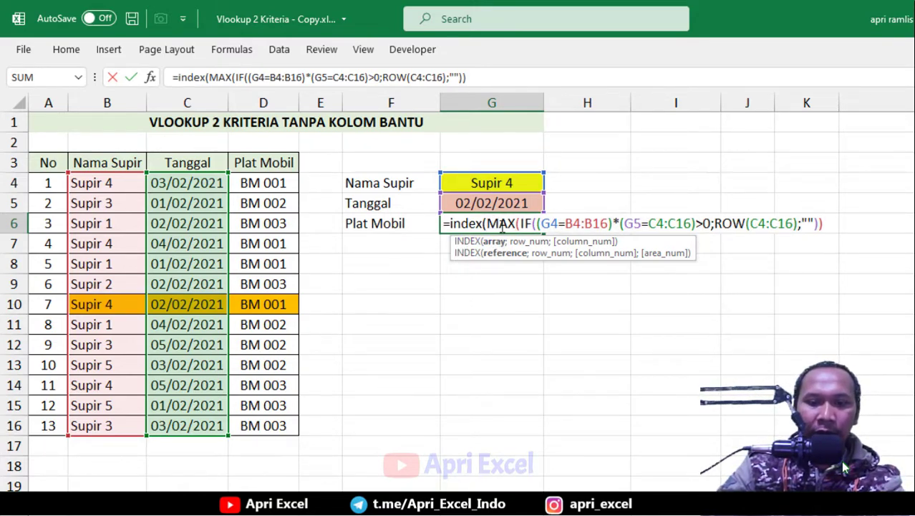
pyautogui.write(';')
pyautogui.click(537, 241)
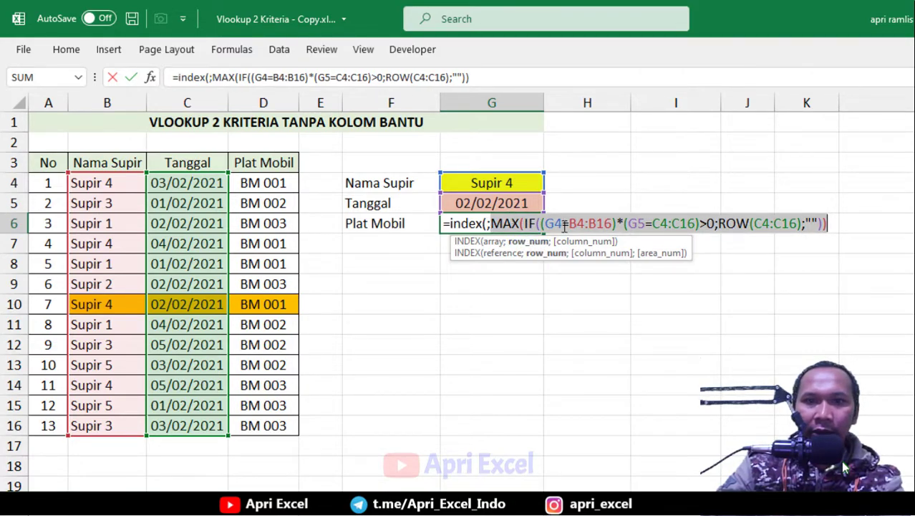
# Step: Set the INDEX array to D1:D16, close the formula and commit G6 as an array formula
pyautogui.click(485, 223)
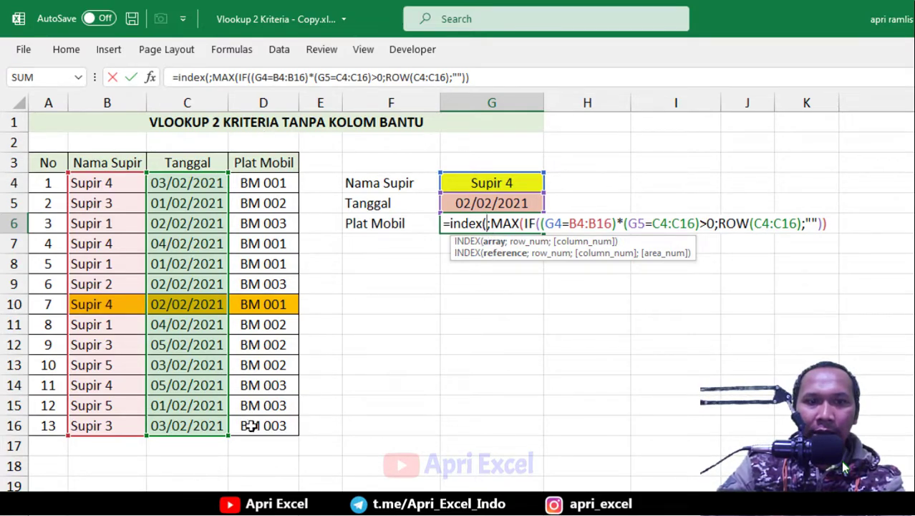
pyautogui.moveTo(273, 138); pyautogui.dragTo(261, 425)
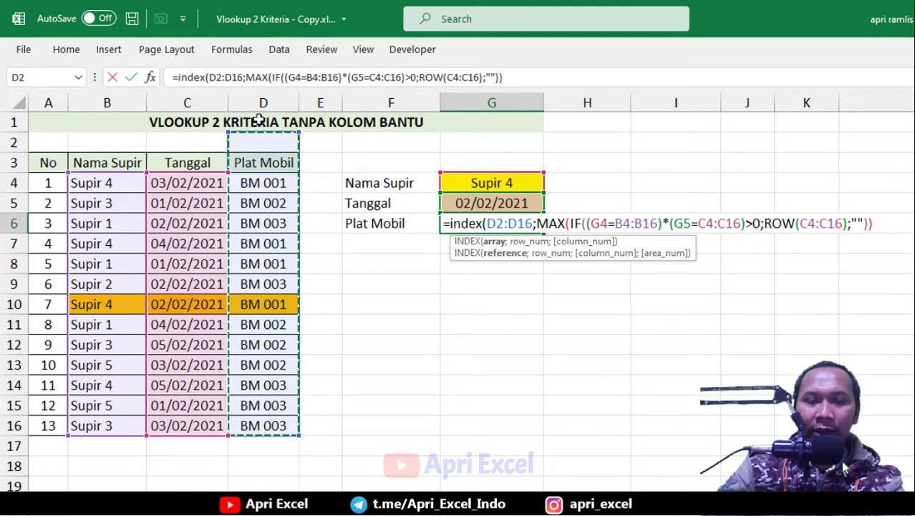
pyautogui.moveTo(260, 120); pyautogui.dragTo(266, 324)
pyautogui.moveTo(264, 142); pyautogui.dragTo(261, 429)
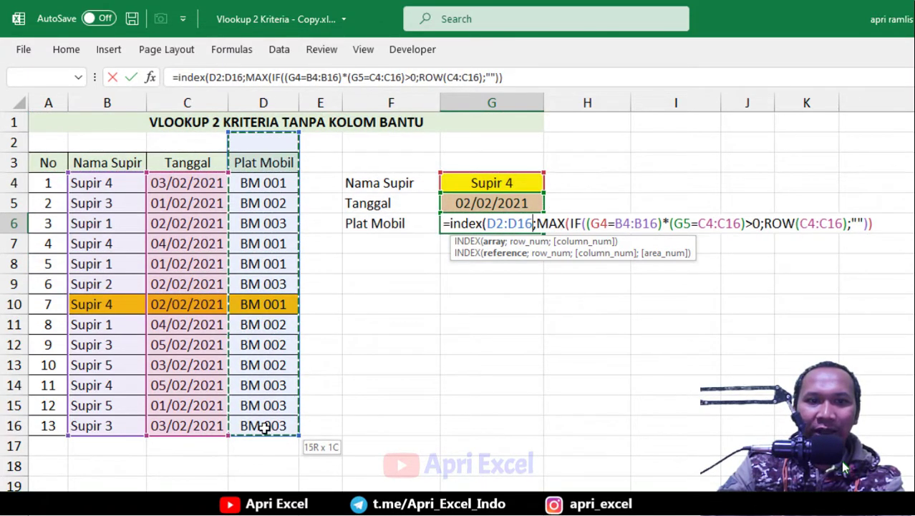
pyautogui.write('1')
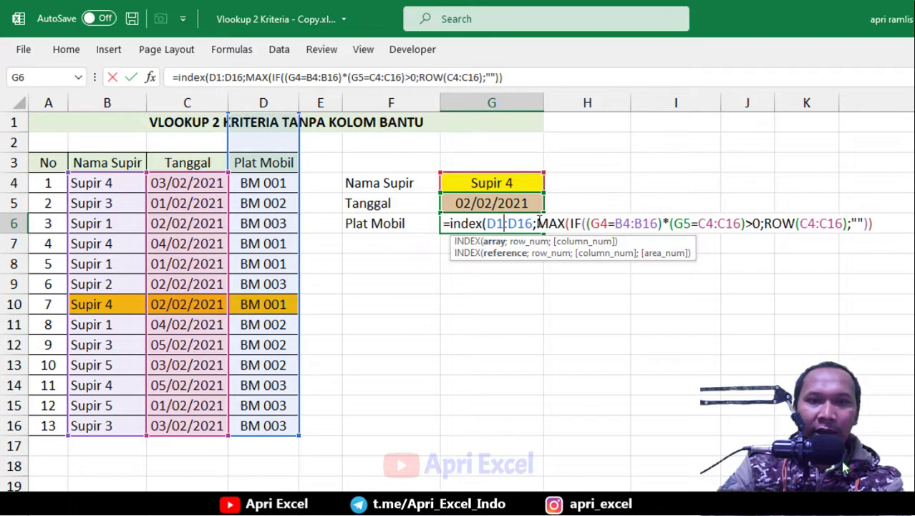
pyautogui.click(494, 242)
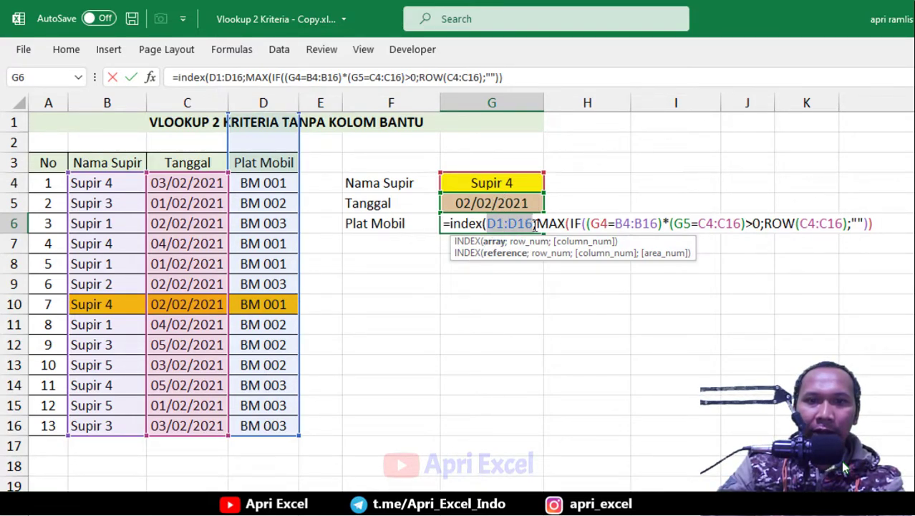
pyautogui.click(883, 223)
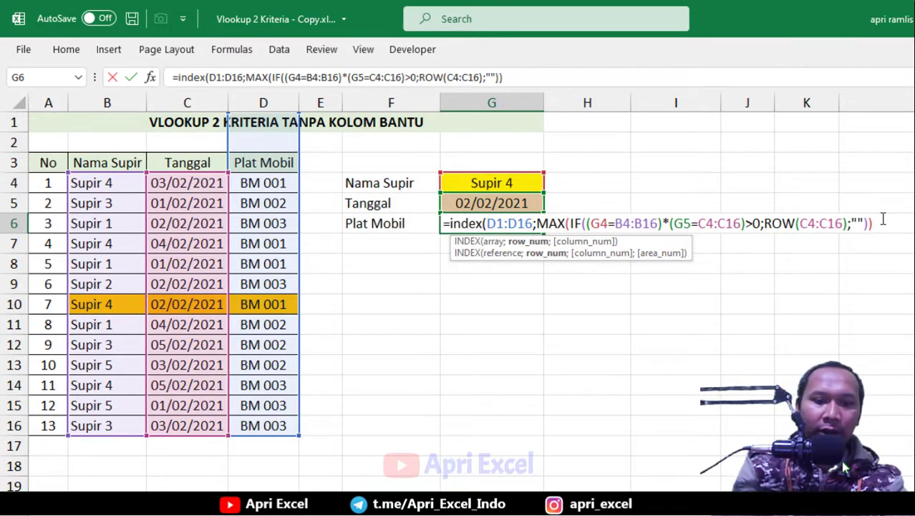
pyautogui.write(')')
pyautogui.hotkey('ctrl', 'shift', 'Return')
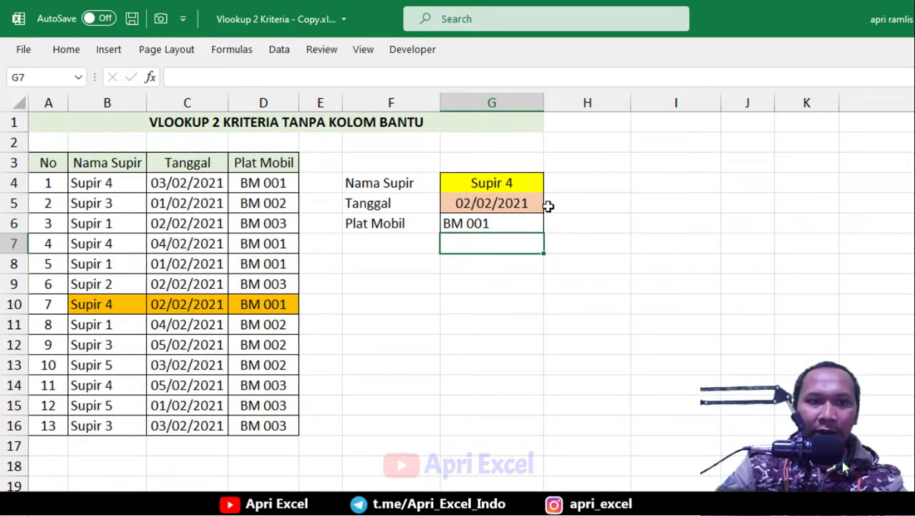
# Step: Set the driver in G4 to Supir 2, compare the returned plate with D9 and save the workbook
pyautogui.click(529, 184)
pyautogui.click(551, 186)
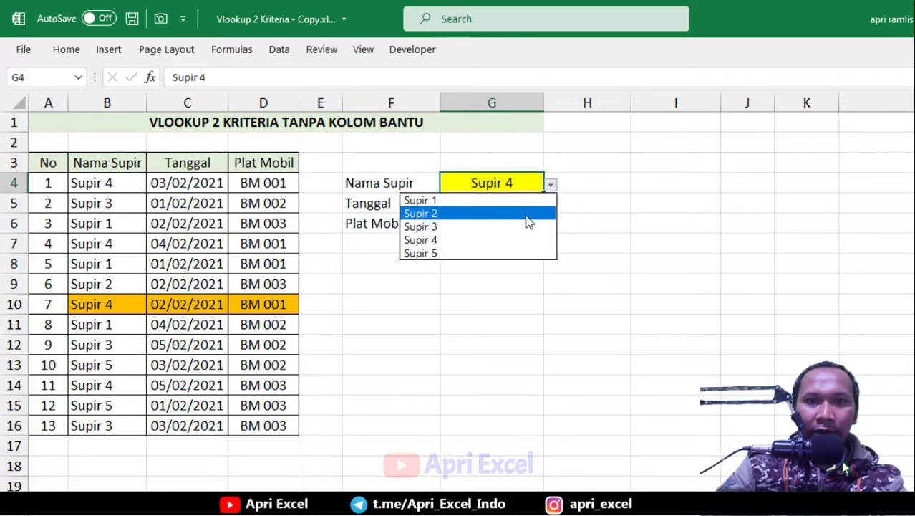
pyautogui.click(526, 212)
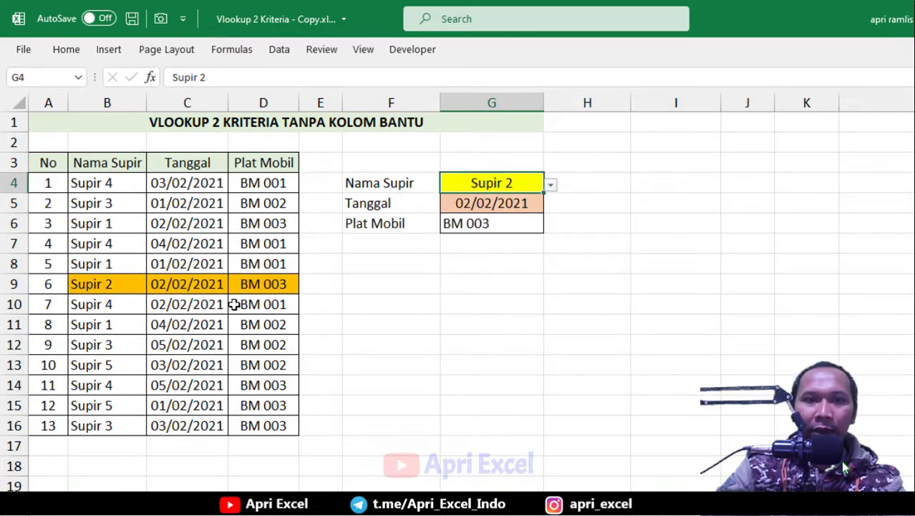
pyautogui.click(265, 284)
pyautogui.hotkey('ctrl', 's')
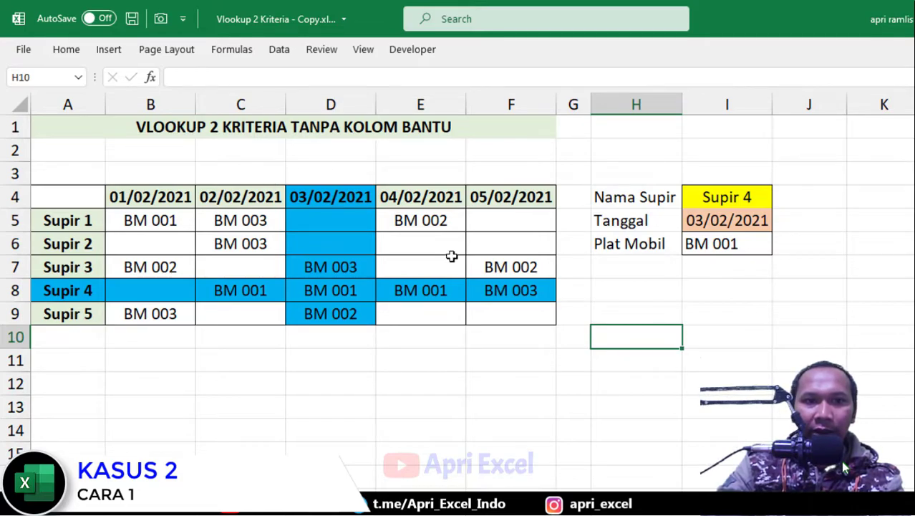
# Step: Set the driver in I4 to Supir 1 and check the matching table cell D5
pyautogui.click(724, 194)
pyautogui.click(780, 201)
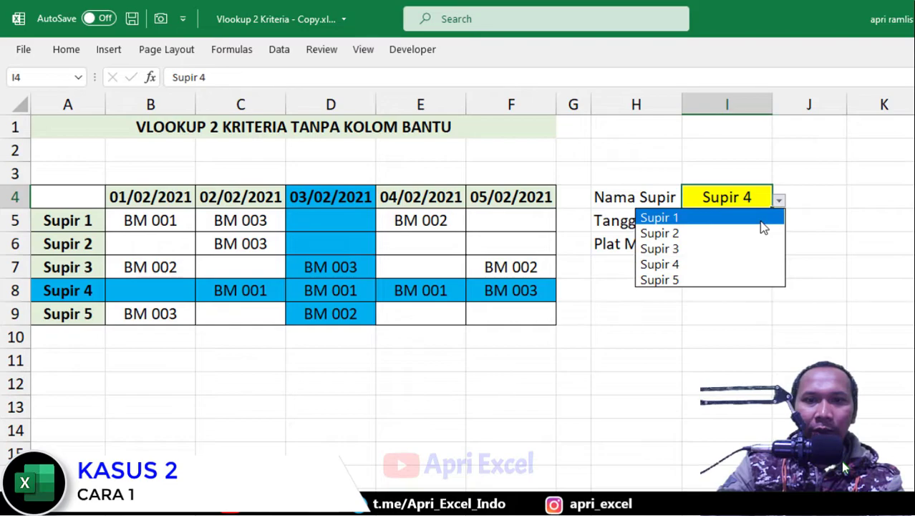
pyautogui.click(760, 215)
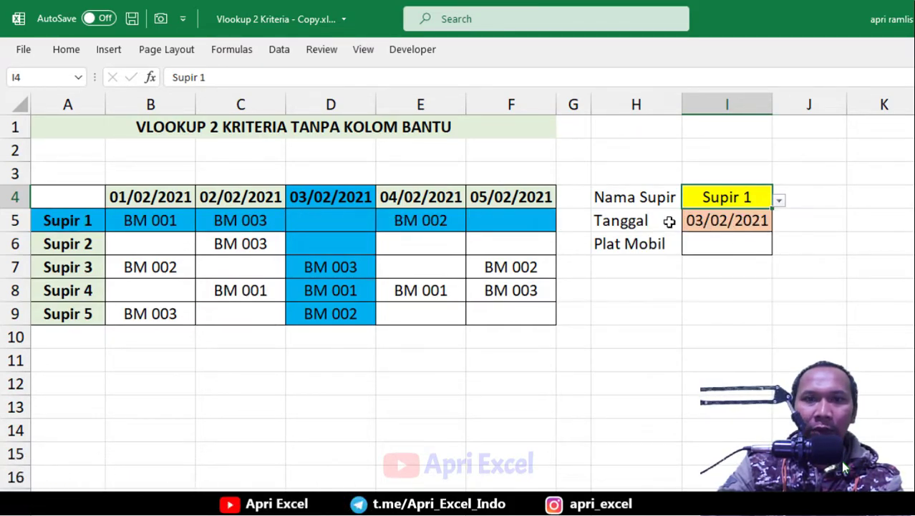
pyautogui.click(330, 225)
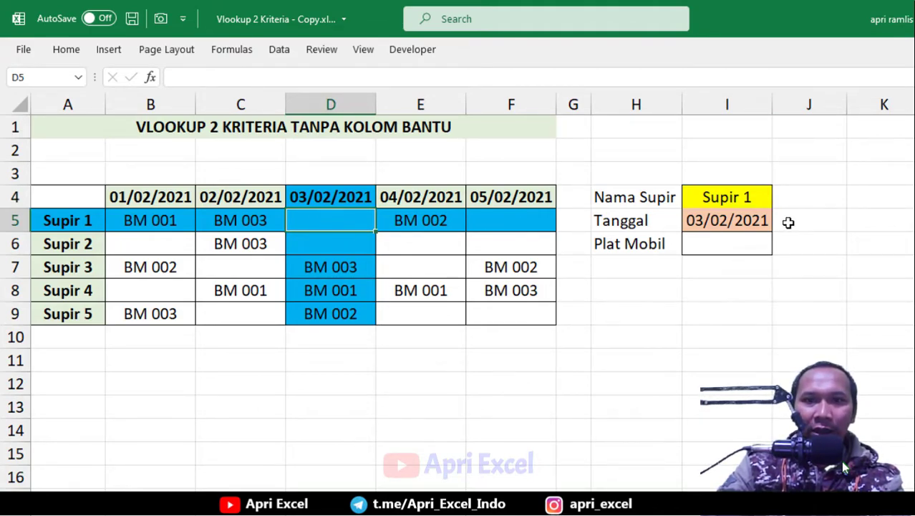
# Step: Set the date in I5 to 04/02/2021 and compare the returned plate with E5
pyautogui.click(757, 219)
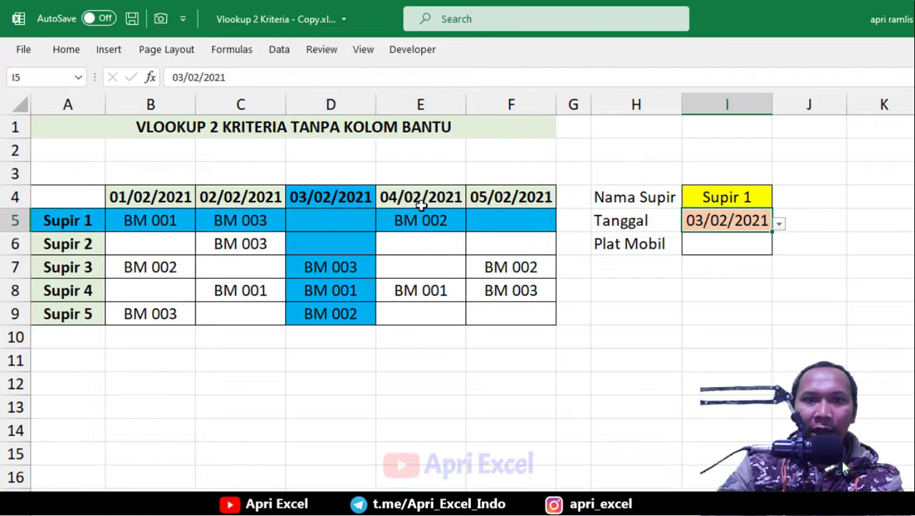
pyautogui.click(779, 223)
pyautogui.click(740, 288)
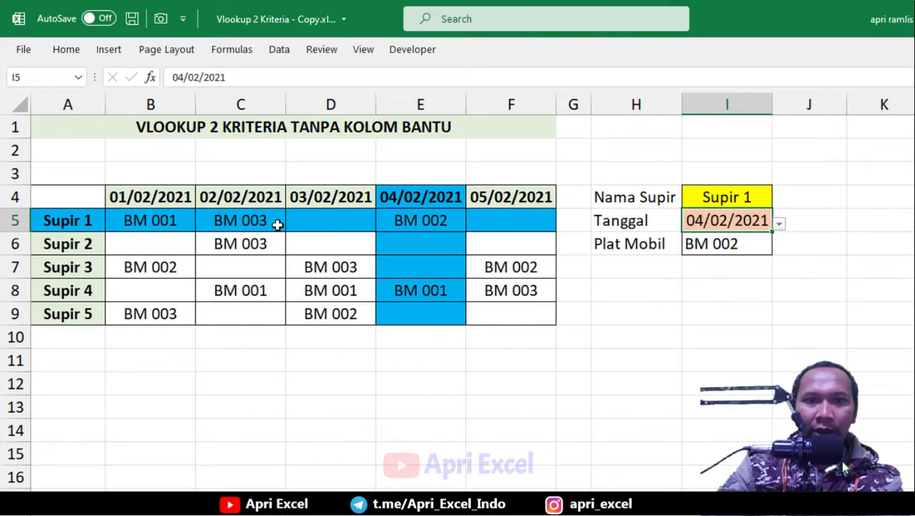
pyautogui.click(410, 225)
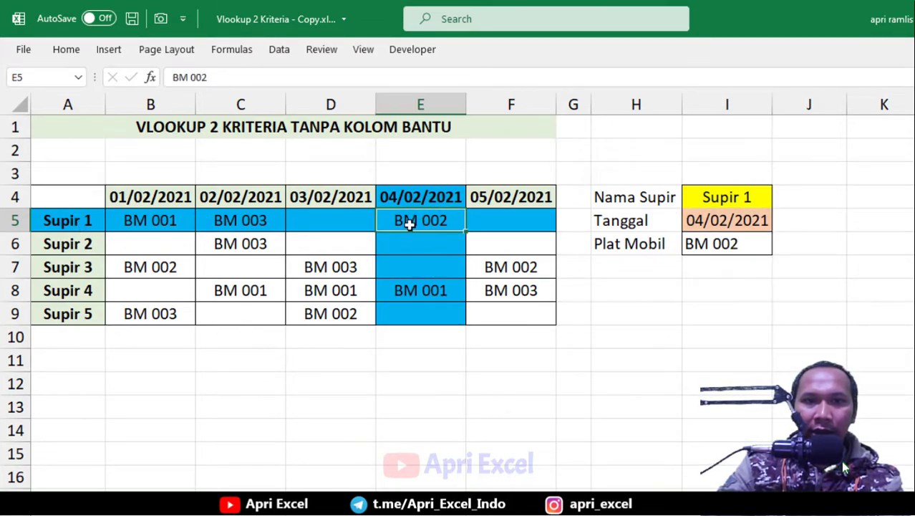
# Step: Set the date in I5 to 01/02/2021 and compare the plate result with B5
pyautogui.click(747, 223)
pyautogui.click(779, 224)
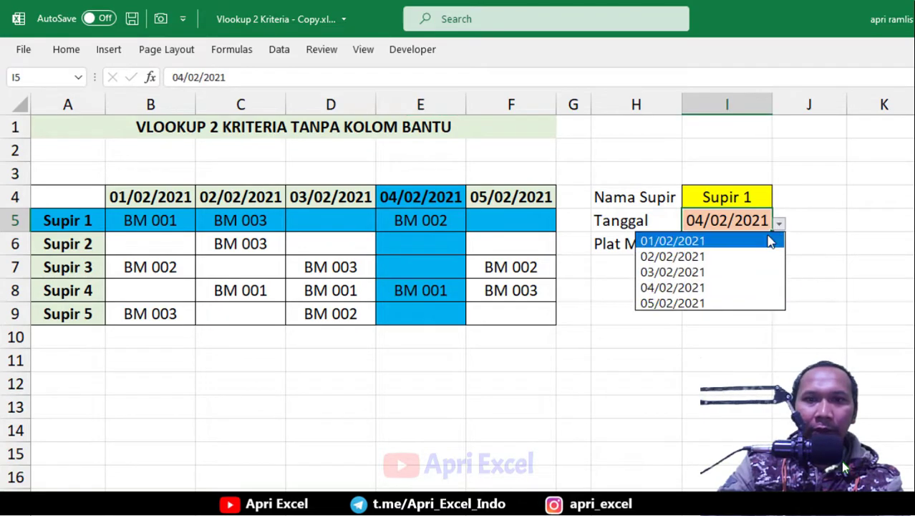
pyautogui.click(729, 238)
pyautogui.click(159, 219)
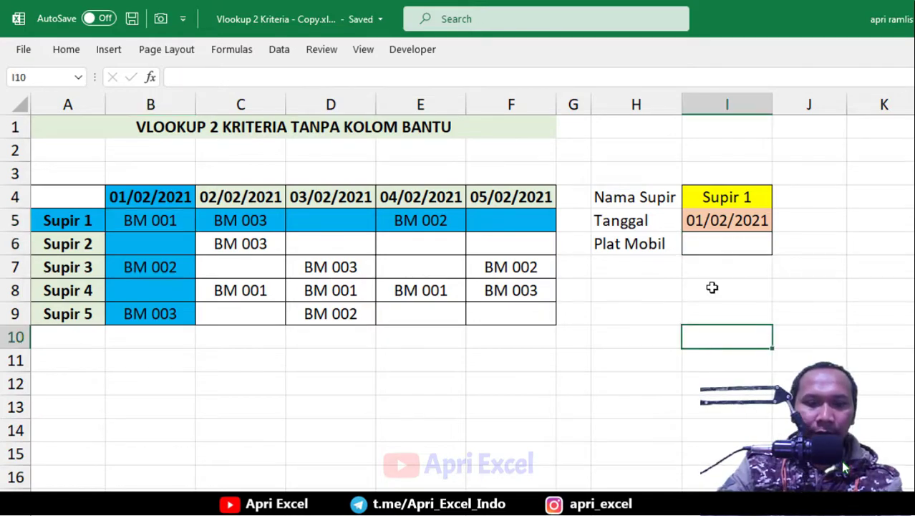
# Step: Start a VLOOKUP formula in I6 with I4 as the lookup value and A5:F9 as the table array
pyautogui.click(698, 285)
pyautogui.press('Up')
pyautogui.press('Up')
pyautogui.write('=')
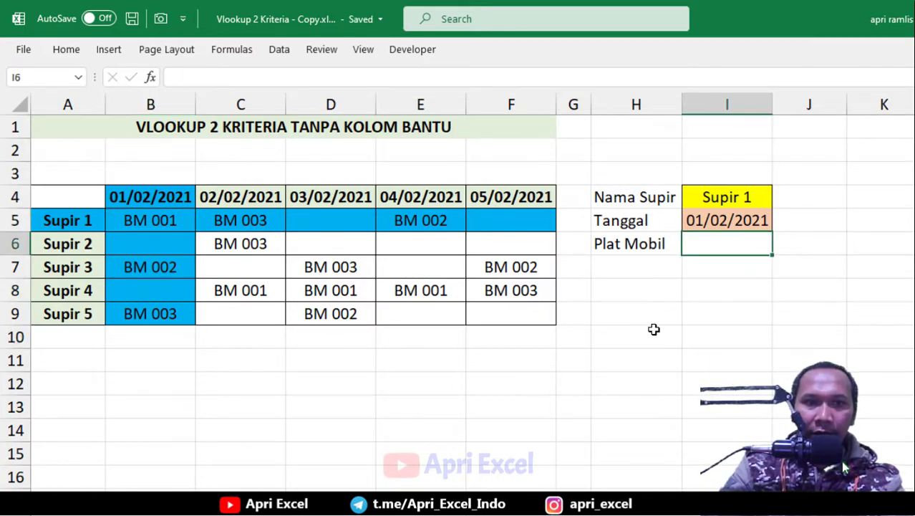
pyautogui.write('vlookup(')
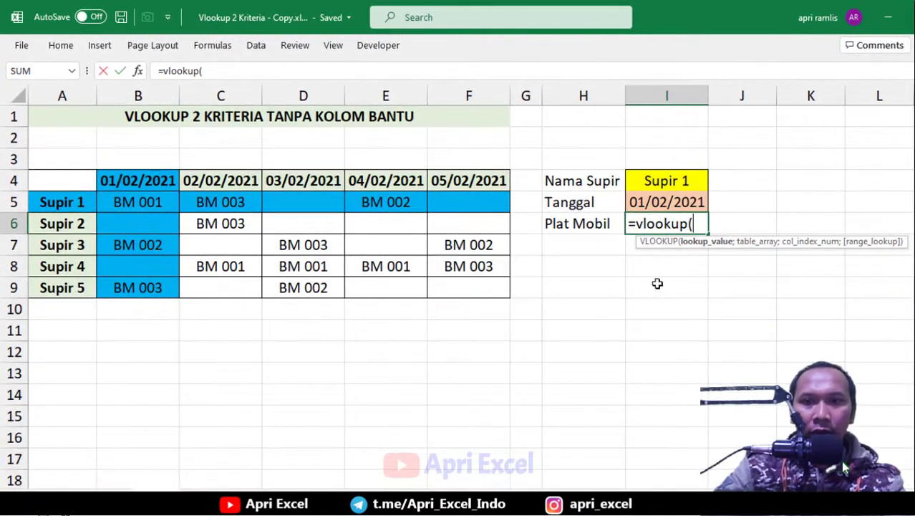
pyautogui.click(665, 188)
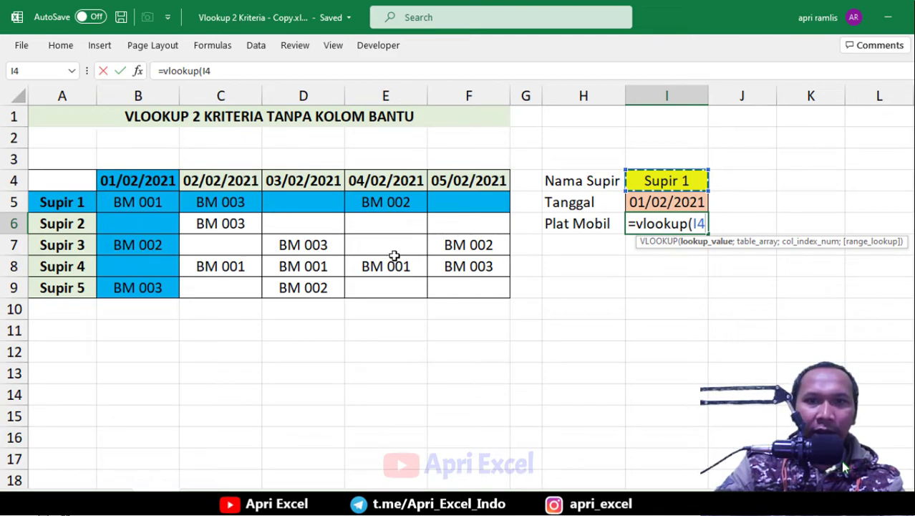
pyautogui.write(';')
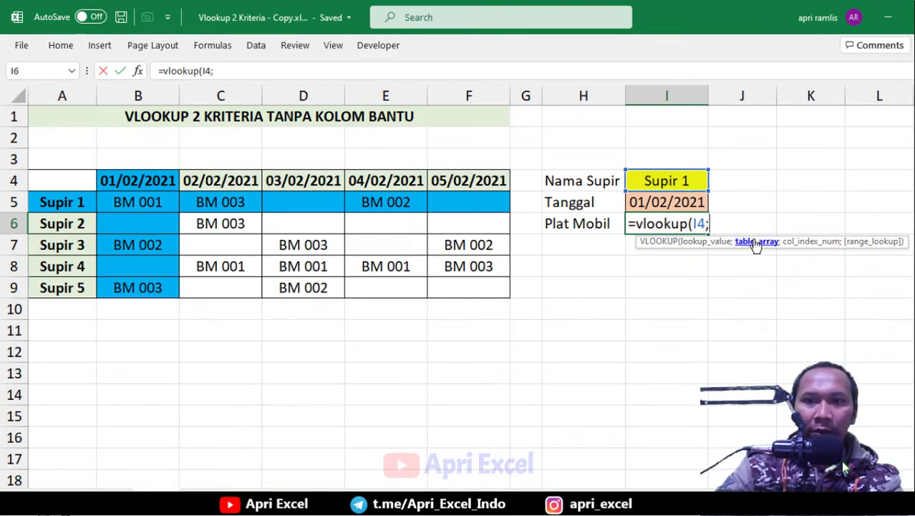
pyautogui.moveTo(80, 200); pyautogui.dragTo(485, 293)
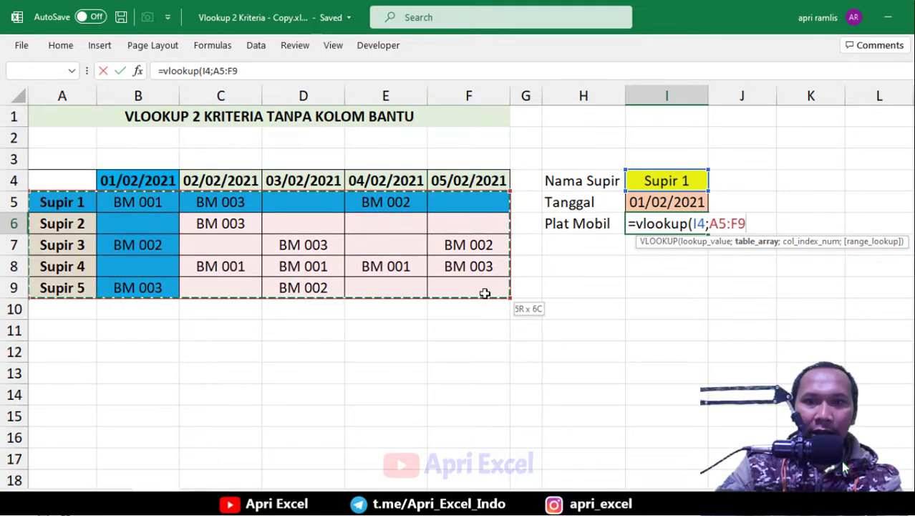
pyautogui.write(';')
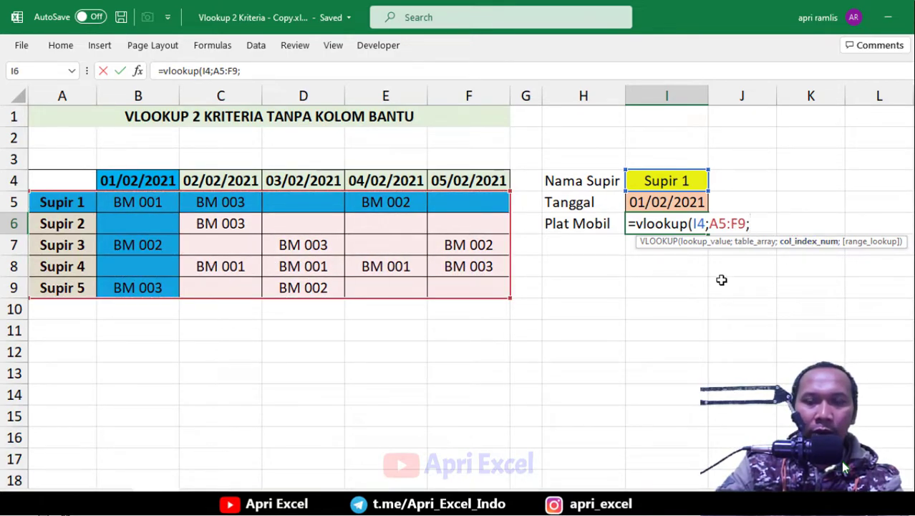
# Step: Complete the VLOOKUP in I6 with column index 2 and exact match FALSE, and commit it
pyautogui.write('2')
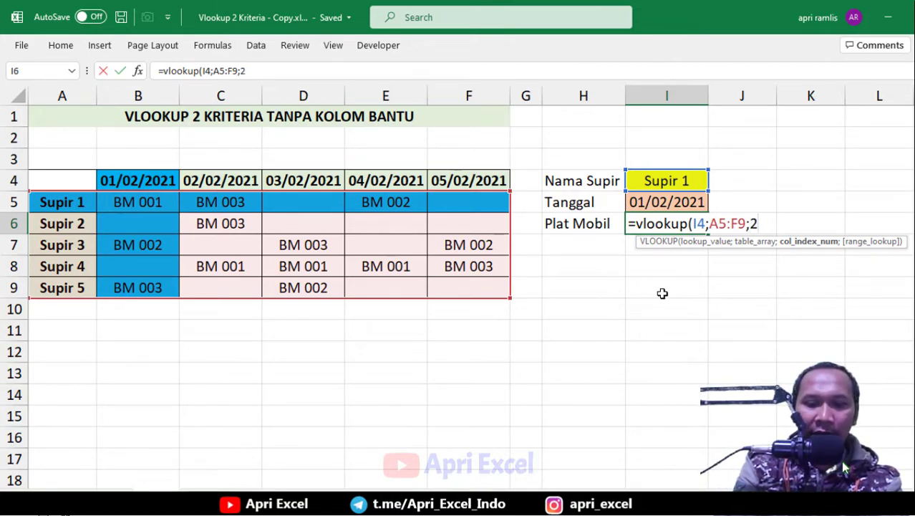
pyautogui.write(';')
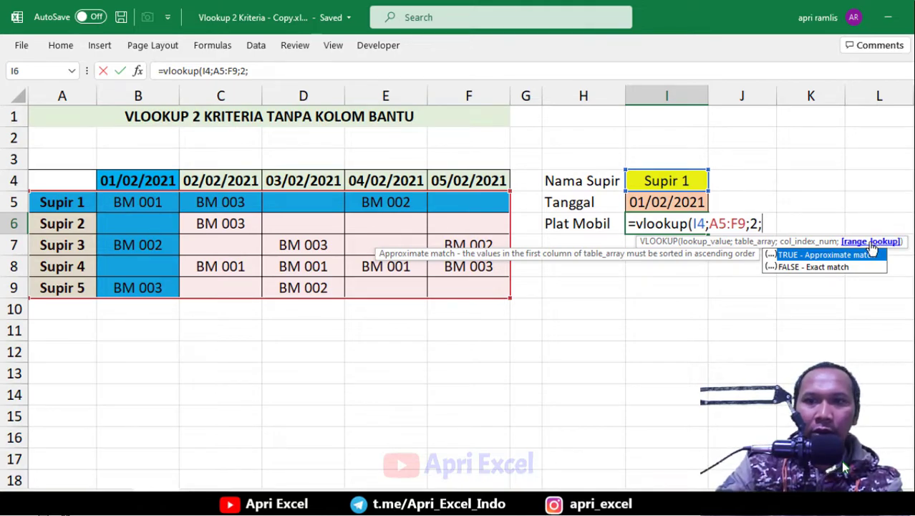
pyautogui.doubleClick(813, 266)
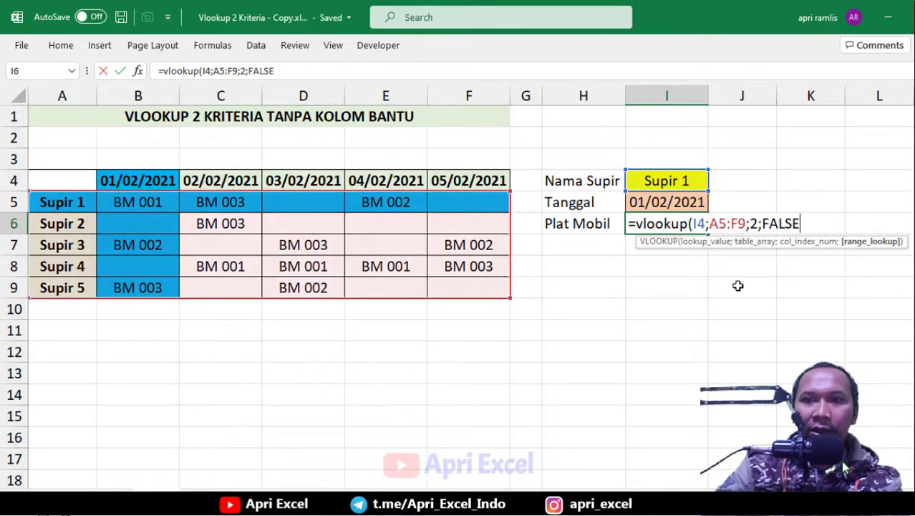
pyautogui.write(')')
pyautogui.press('Return')
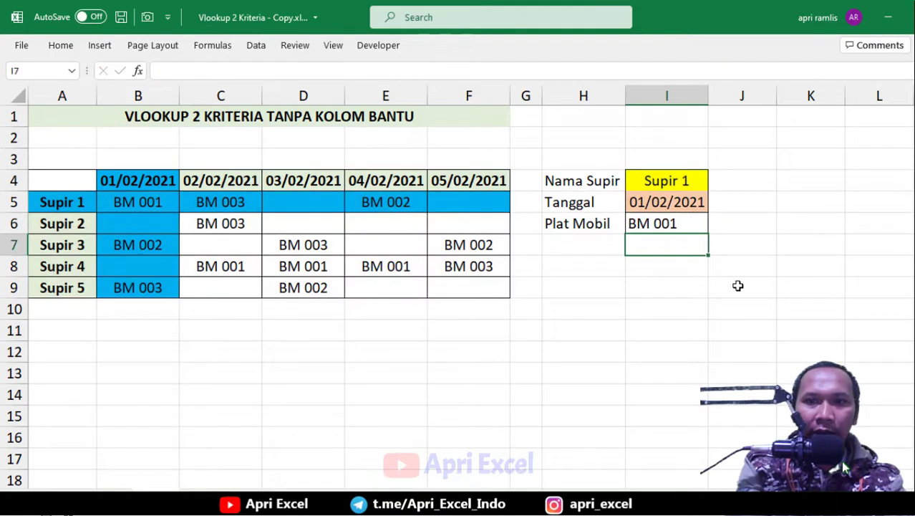
# Step: Test the VLOOKUP in I6 by setting the date in I5 to 04/02/2021
pyautogui.click(679, 224)
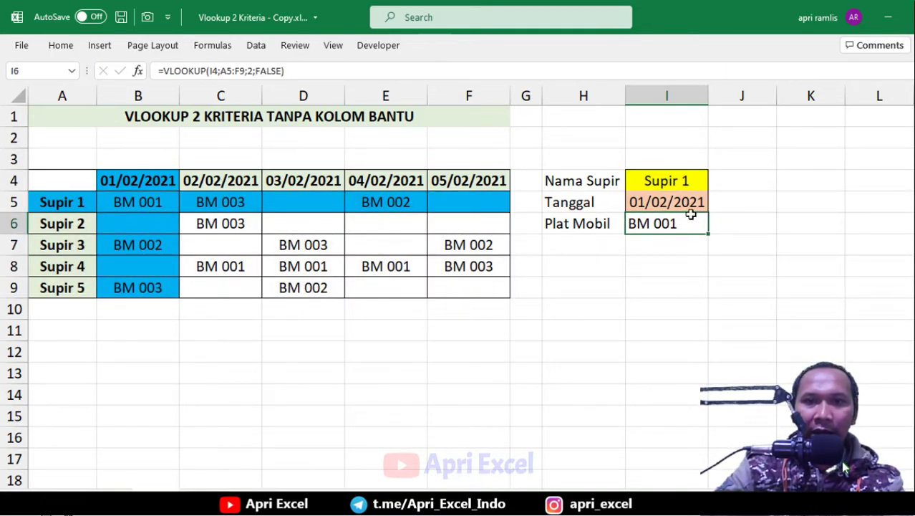
pyautogui.click(696, 201)
pyautogui.click(715, 208)
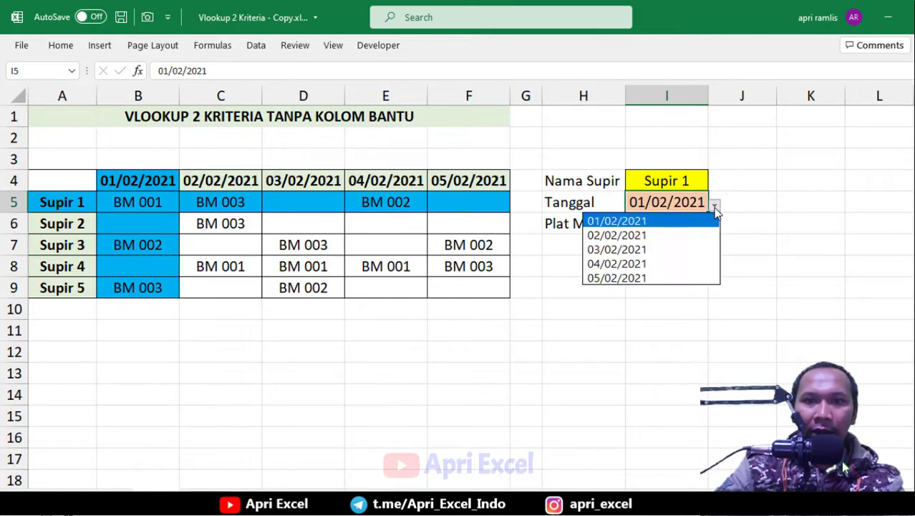
pyautogui.press('Escape')
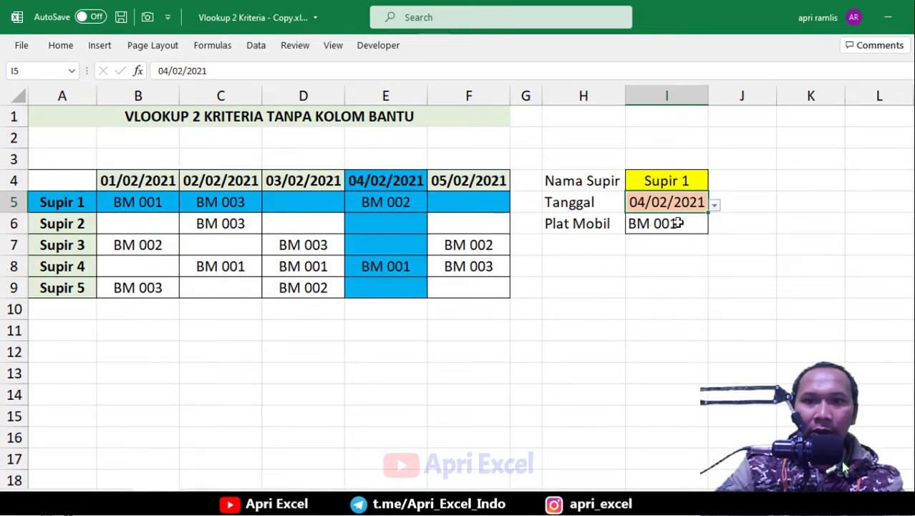
pyautogui.press('Return')
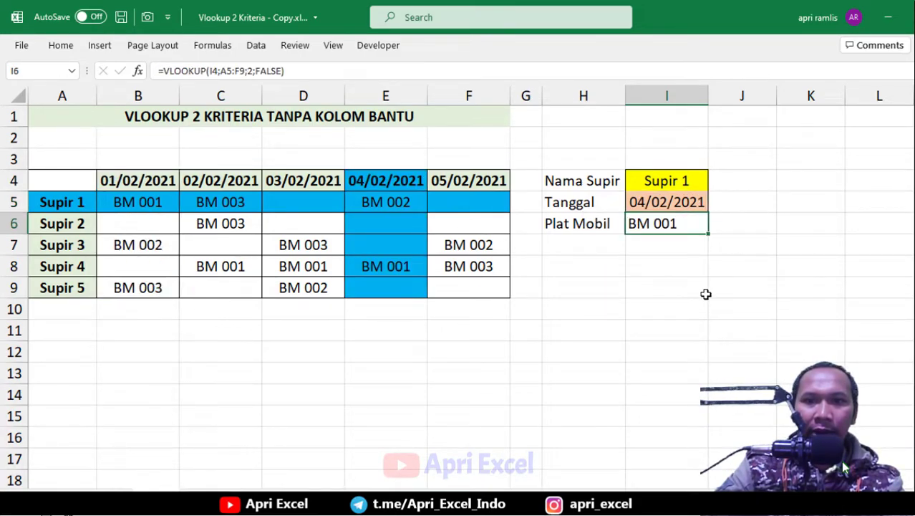
# Step: Examine the col_index_num argument of the VLOOKUP formula in I6, leaving the formula as it is
pyautogui.doubleClick(673, 224)
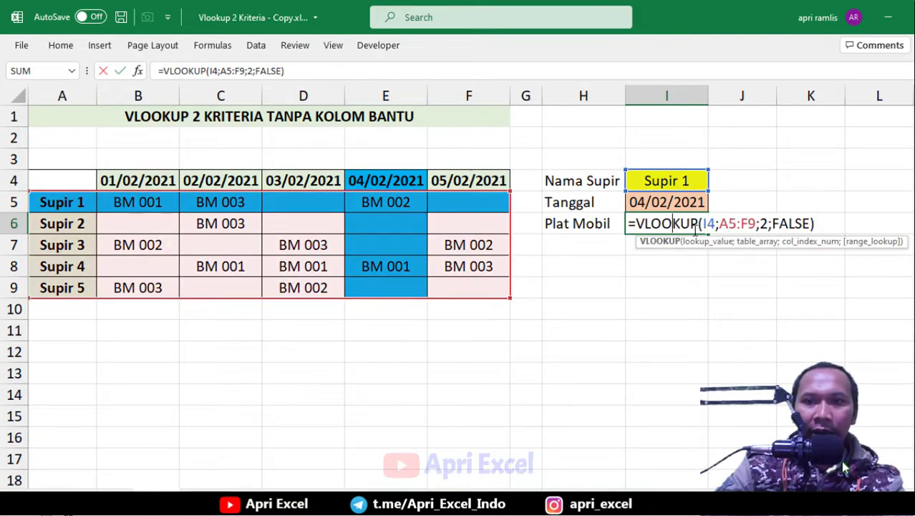
pyautogui.click(809, 243)
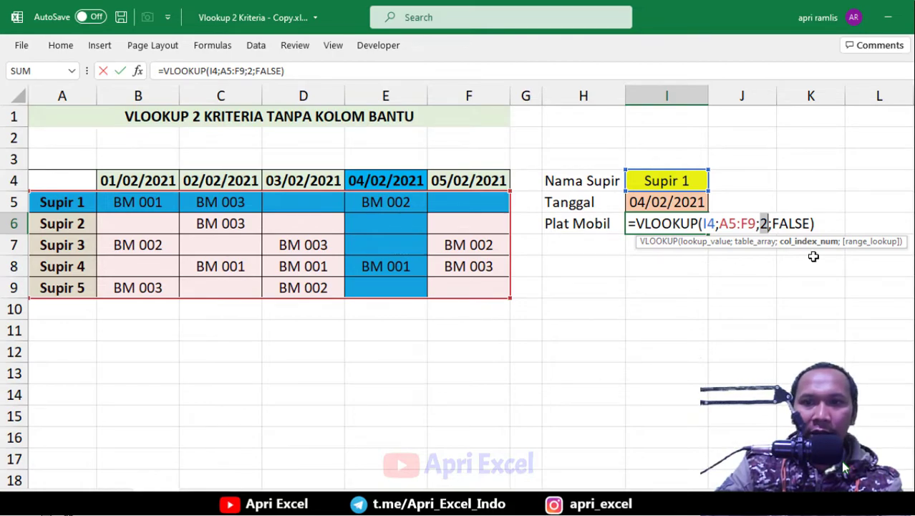
pyautogui.press('Return')
# Step: Enter =MATCH(I5;A4:F4;0) in I8 to find the column position of the chosen date
pyautogui.click(674, 264)
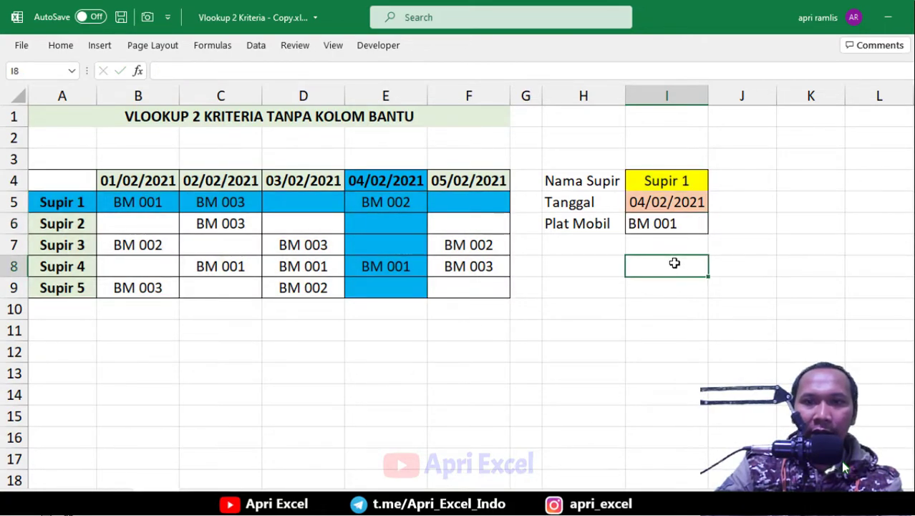
pyautogui.write('=match(')
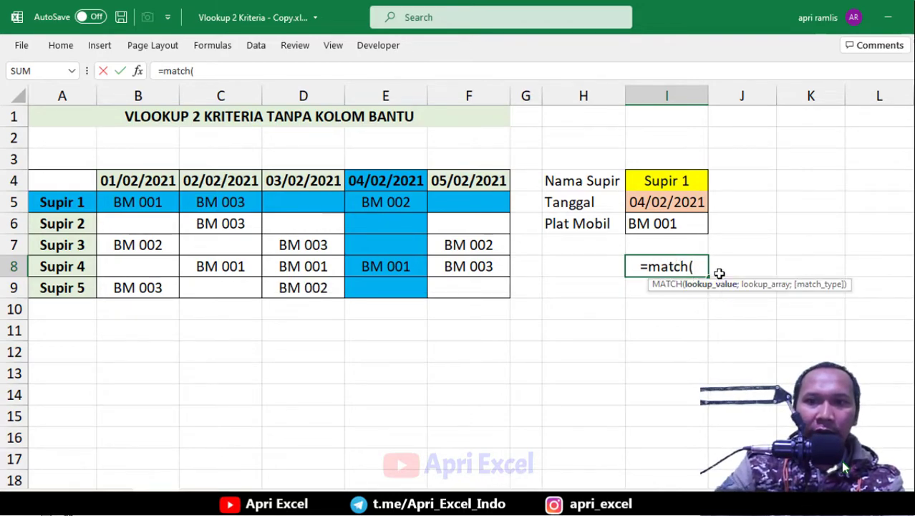
pyautogui.click(659, 206)
pyautogui.write(';')
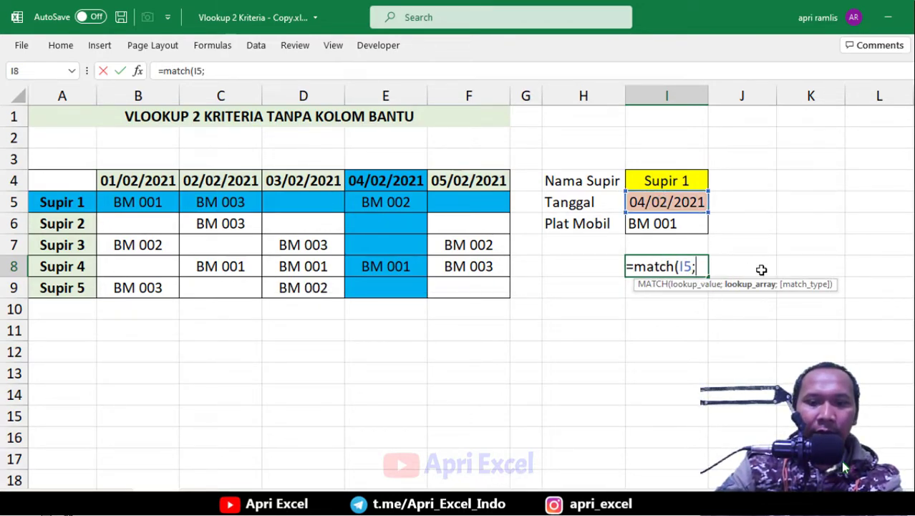
pyautogui.moveTo(63, 180); pyautogui.dragTo(459, 183)
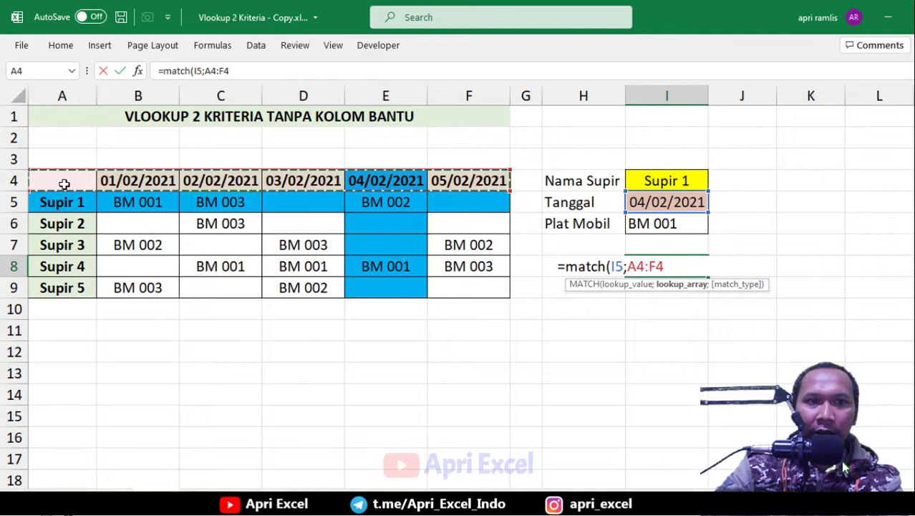
pyautogui.write(';0')
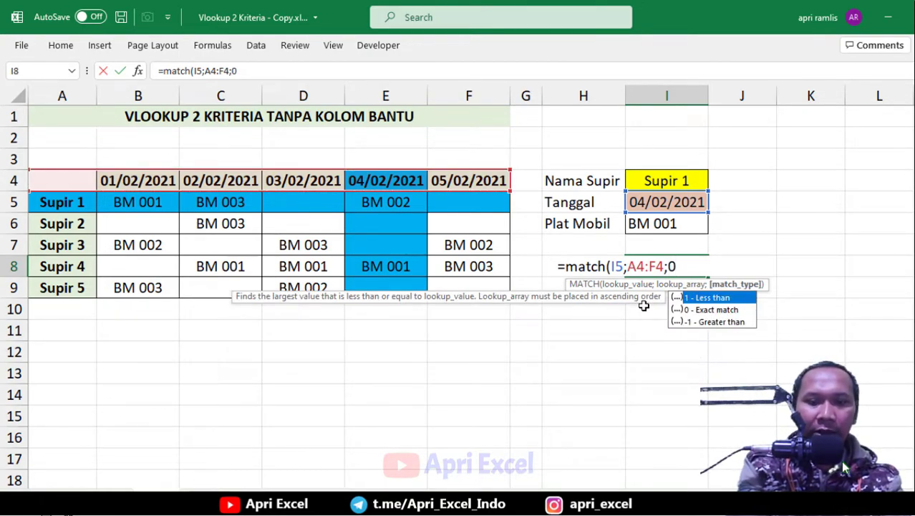
pyautogui.write(')')
pyautogui.press('Return')
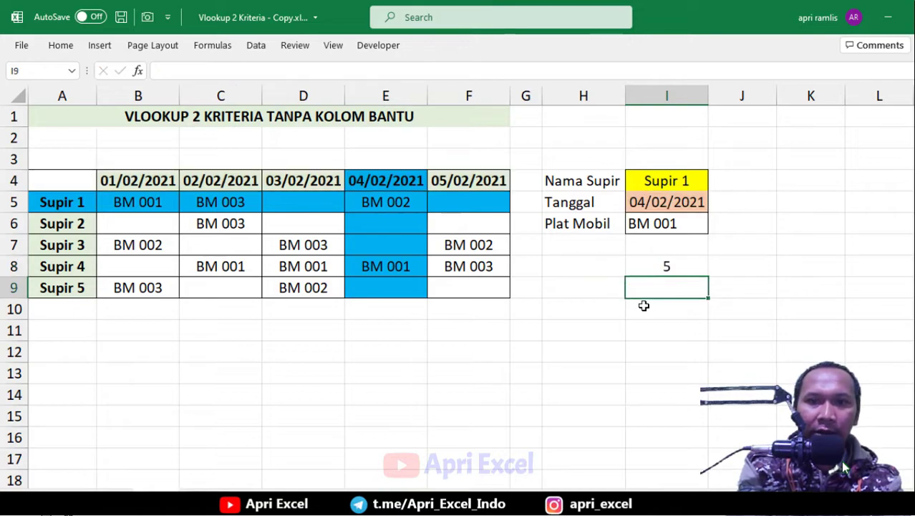
# Step: Set the date in I5 to 02/02/2021 and check the column position returned in I8
pyautogui.press('Up')
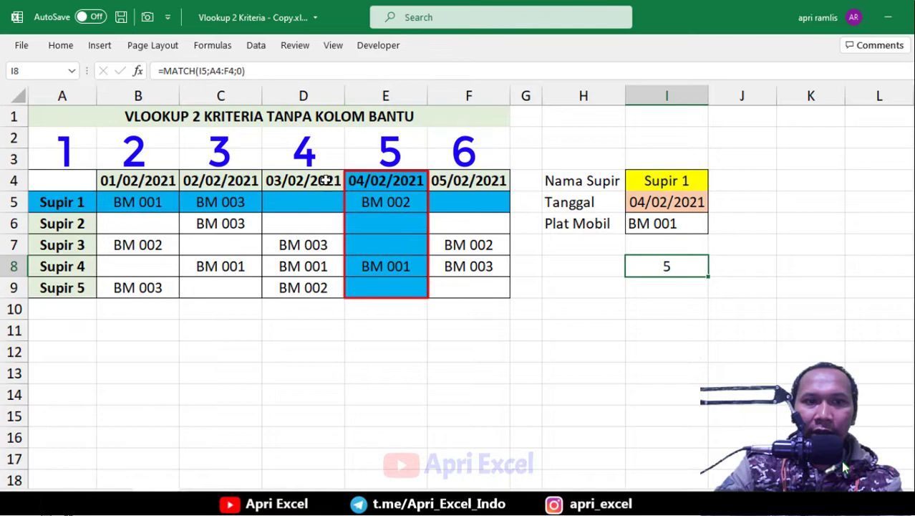
pyautogui.click(695, 203)
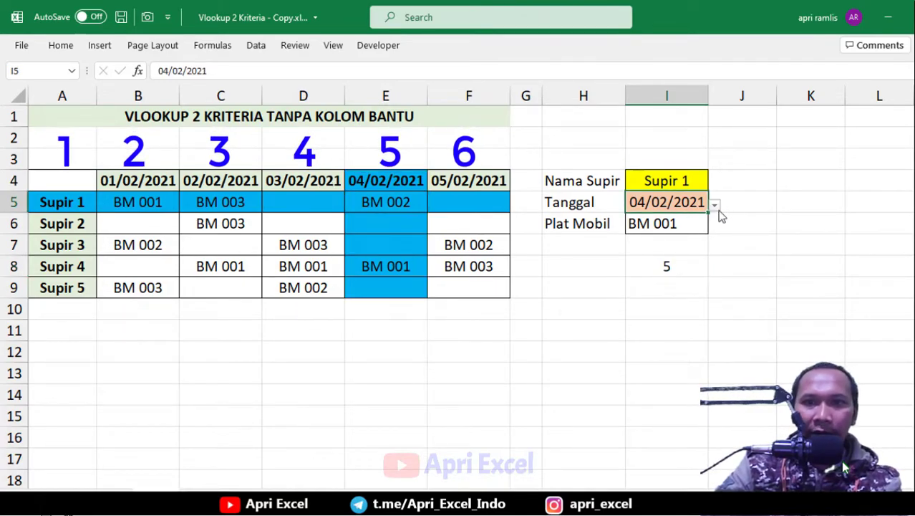
pyautogui.click(714, 206)
pyautogui.click(684, 234)
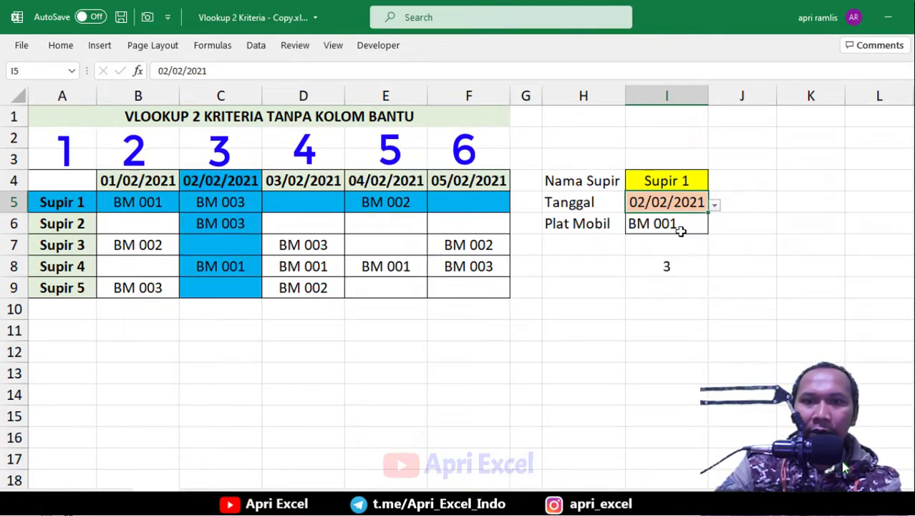
pyautogui.click(668, 264)
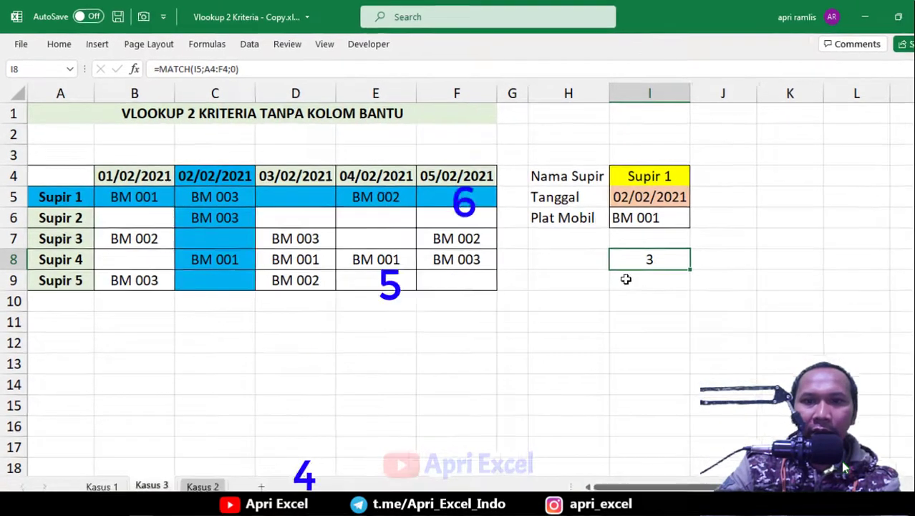
# Step: Replace the column number in the I6 VLOOKUP with the copied MATCH(I5;A4:F4;0) and clear the separate MATCH formula from I8
pyautogui.doubleClick(647, 258)
pyautogui.moveTo(671, 260); pyautogui.dragTo(550, 246)
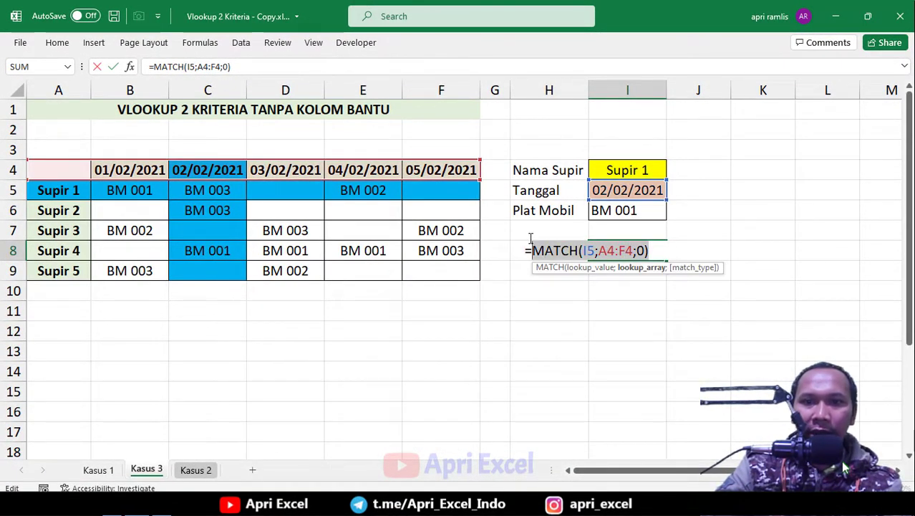
pyautogui.hotkey('ctrl', 'c')
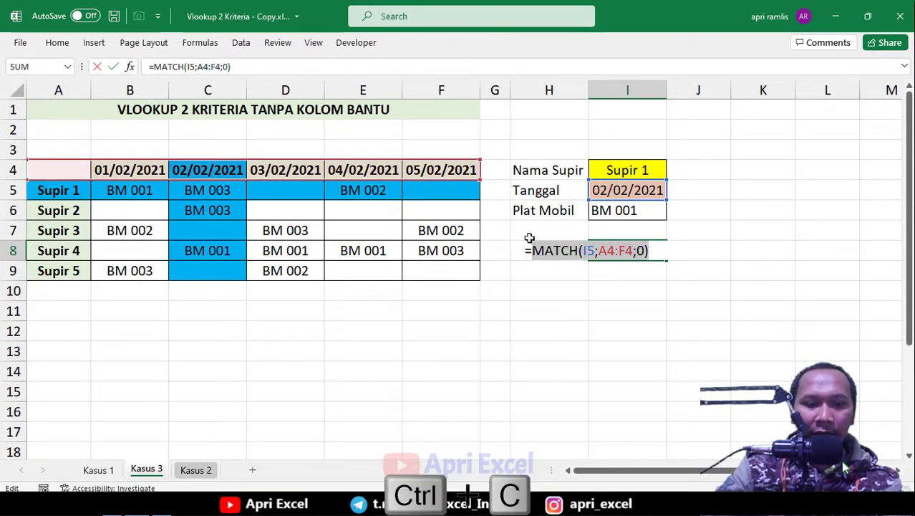
pyautogui.press('Escape')
pyautogui.click(650, 189)
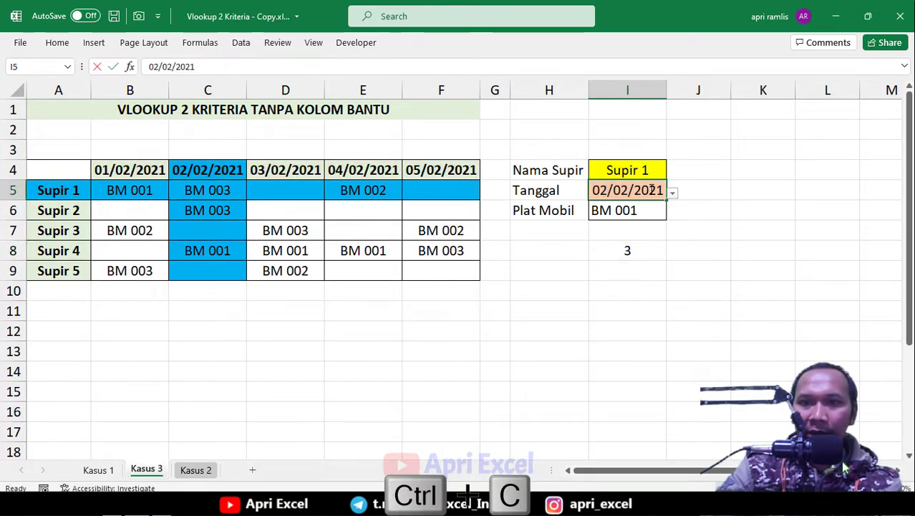
pyautogui.doubleClick(633, 210)
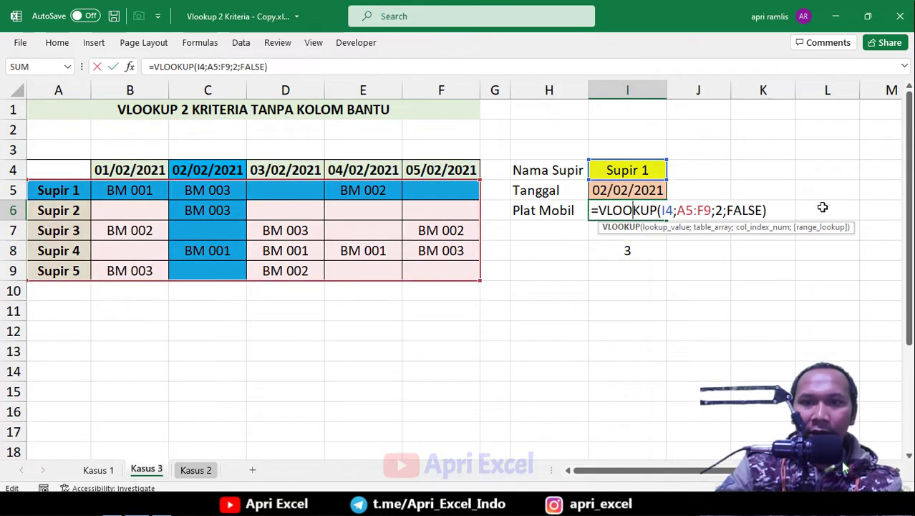
pyautogui.doubleClick(718, 209)
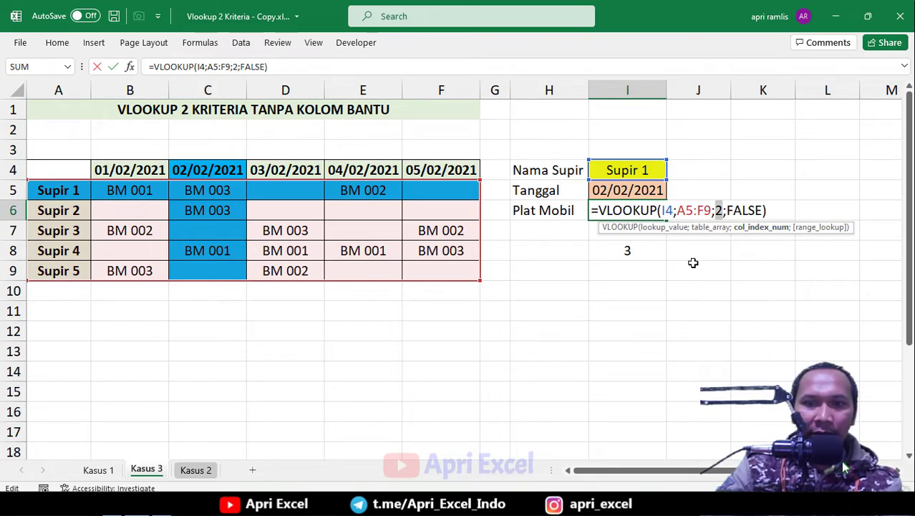
pyautogui.hotkey('ctrl', 'v')
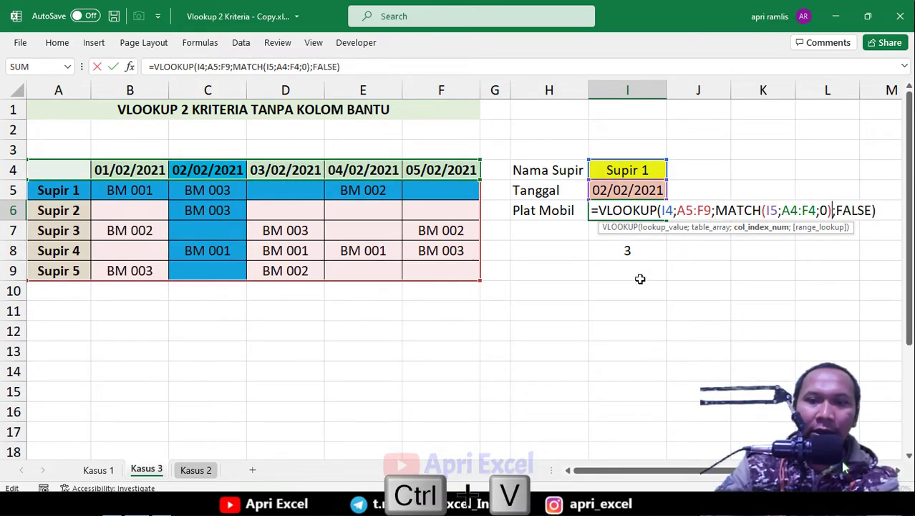
pyautogui.press('Return')
pyautogui.press('Up')
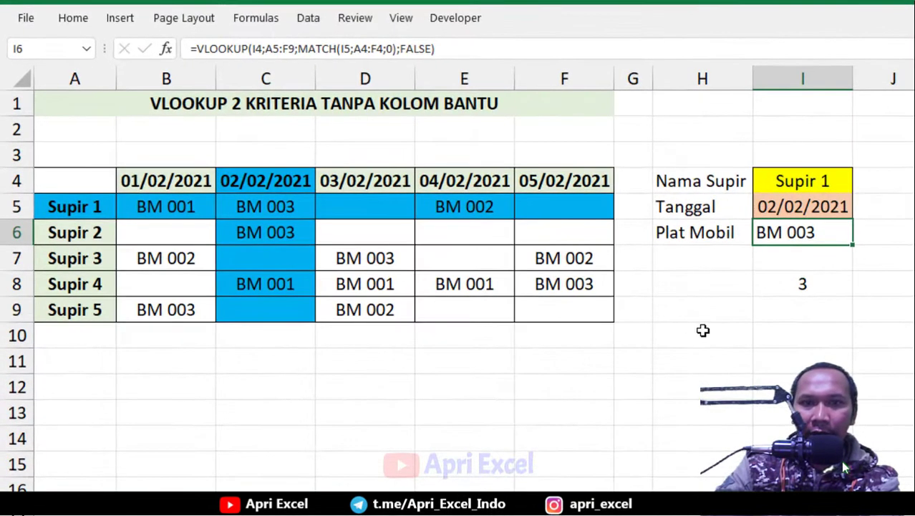
pyautogui.click(207, 195)
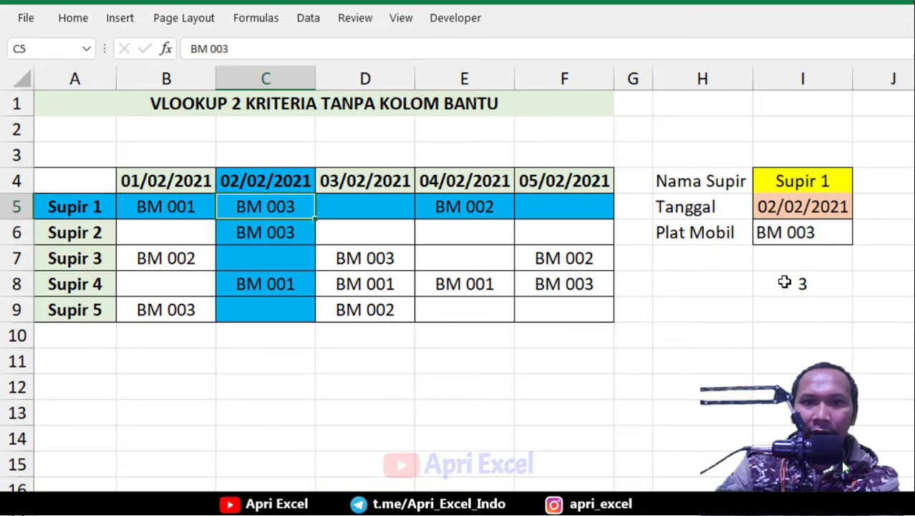
pyautogui.click(783, 282)
pyautogui.press('Delete')
# Step: Set the driver in I4 to Supir 4 and clear the plate formula from I6
pyautogui.click(808, 182)
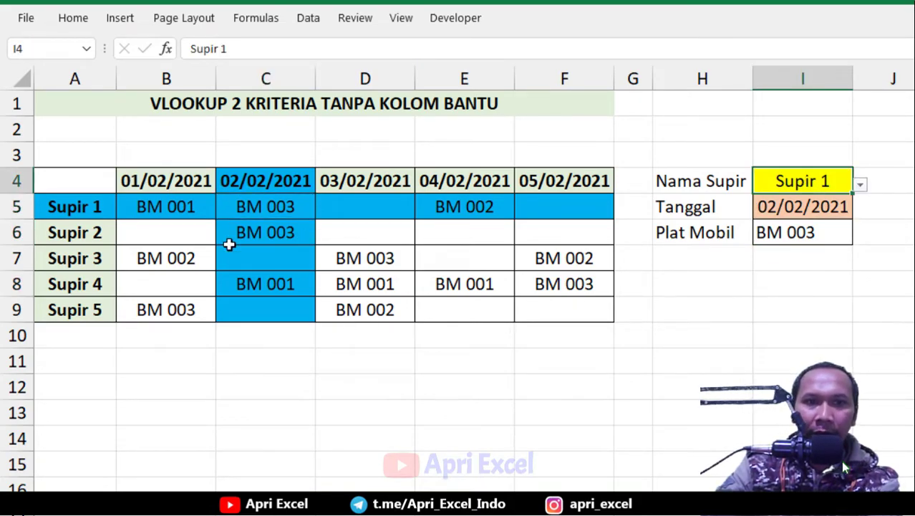
pyautogui.click(860, 184)
pyautogui.click(797, 257)
pyautogui.click(806, 234)
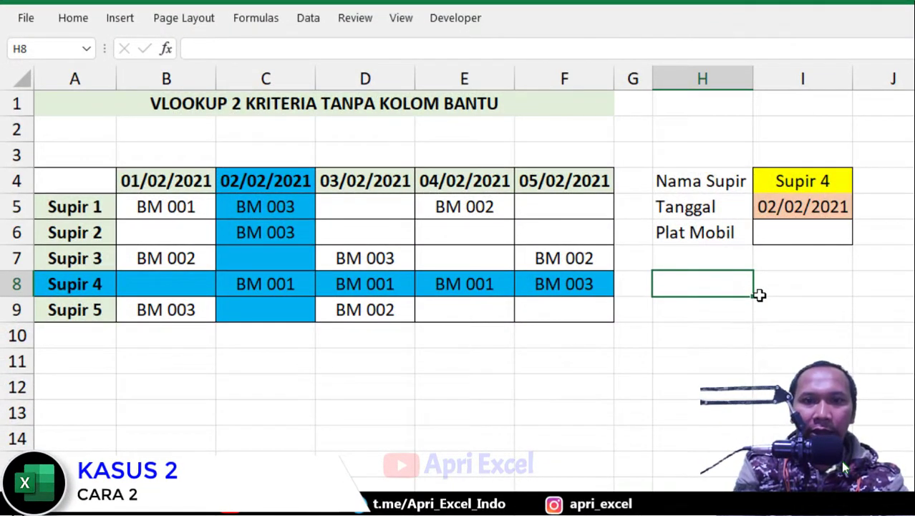
pyautogui.write('=index')
pyautogui.write('(')
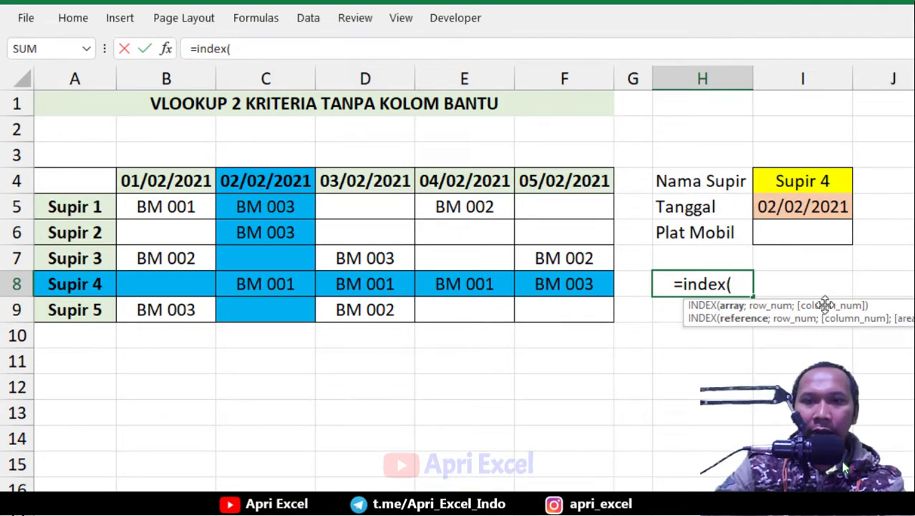
pyautogui.press('Escape')
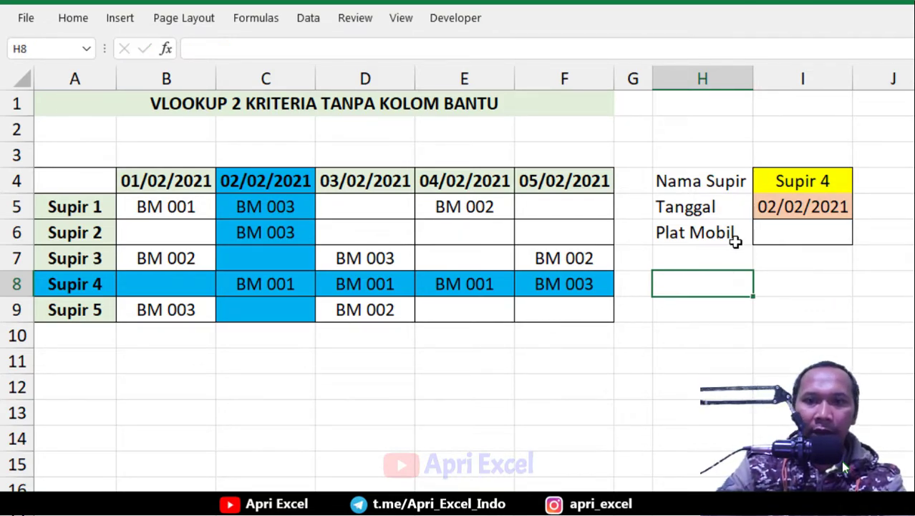
# Step: Label H8 as row and H9 as column below the lookup box
pyautogui.write('row')
pyautogui.press('Return')
pyautogui.write('colum')
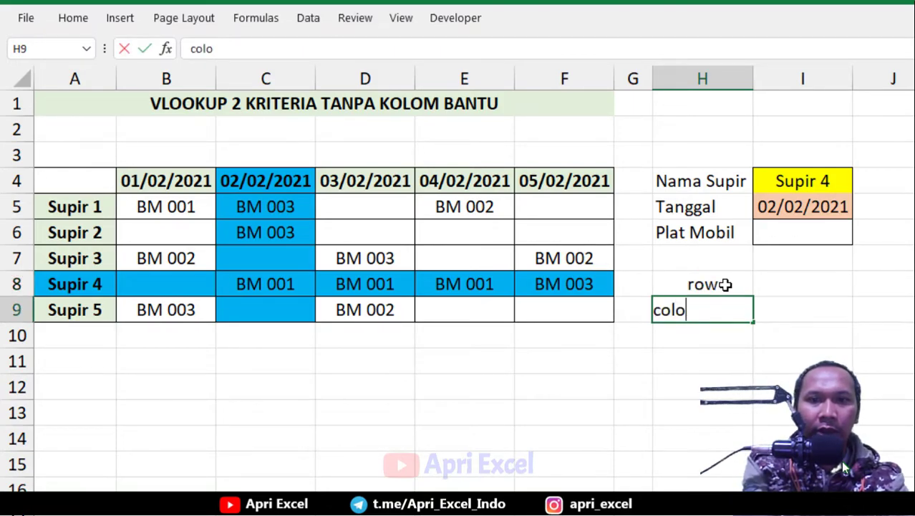
pyautogui.write('n')
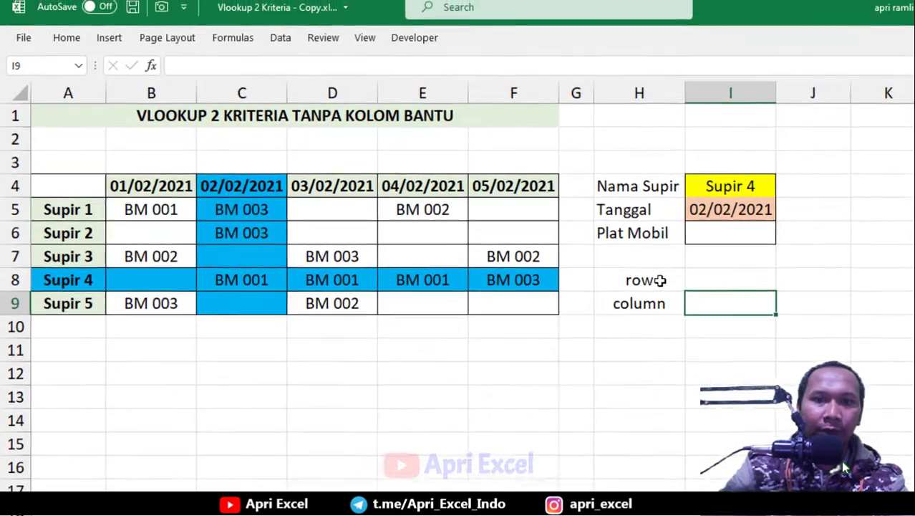
pyautogui.press('Tab')
# Step: Enter =MATCH(I4;A5:A9;0) in I8 to find the row position of the chosen driver
pyautogui.click(788, 286)
pyautogui.write('=')
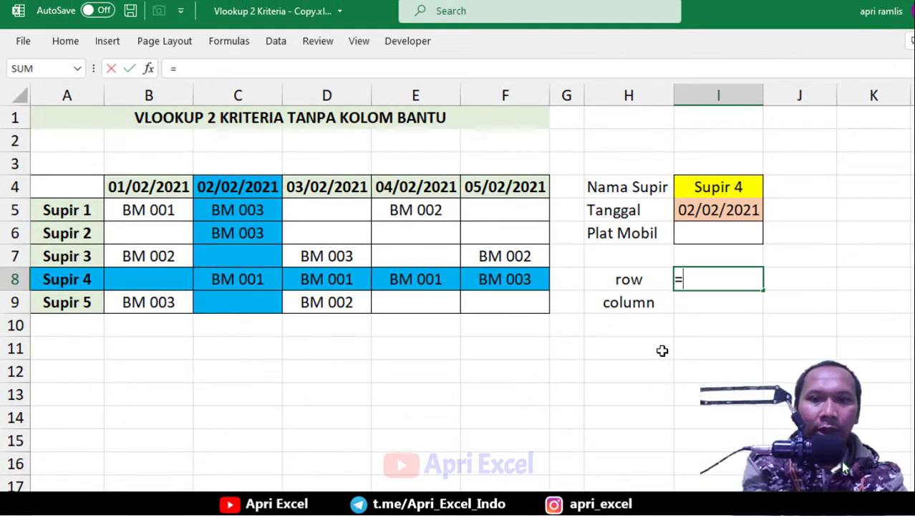
pyautogui.write('match(')
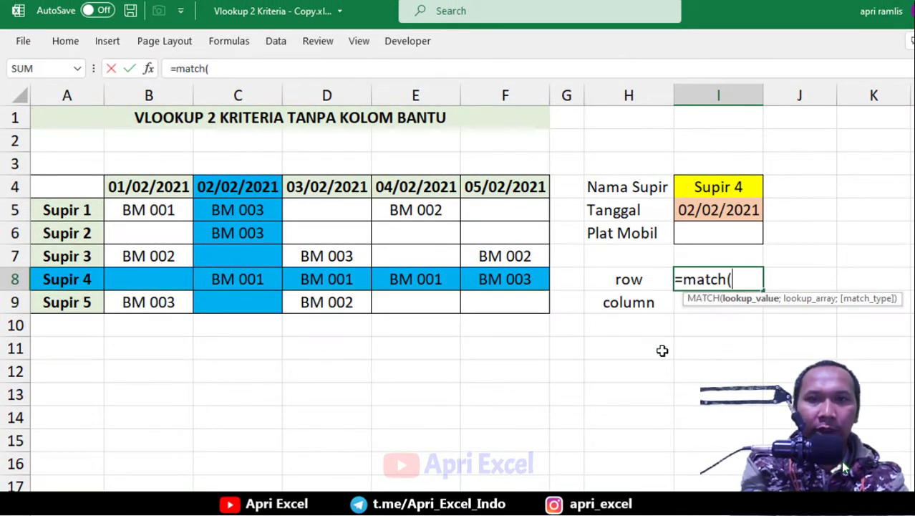
pyautogui.click(711, 192)
pyautogui.write(';')
pyautogui.moveTo(91, 209); pyautogui.dragTo(71, 304)
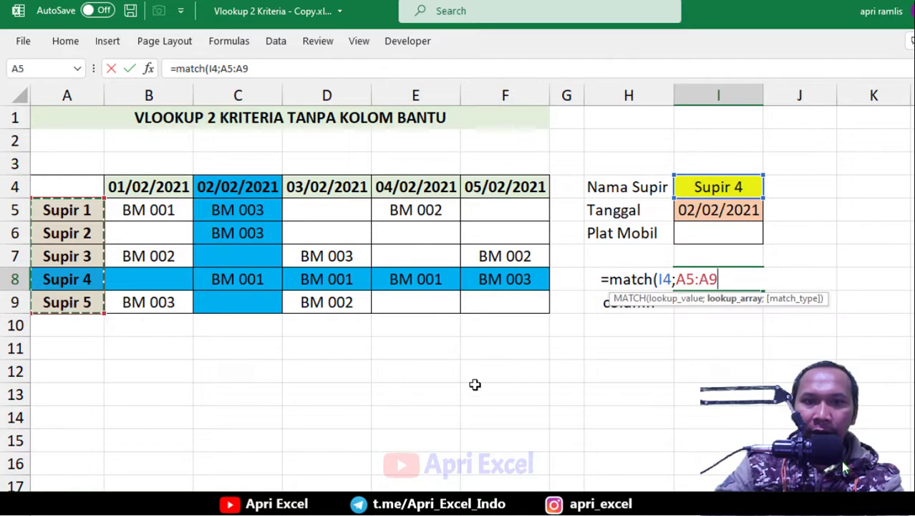
pyautogui.write(';0)')
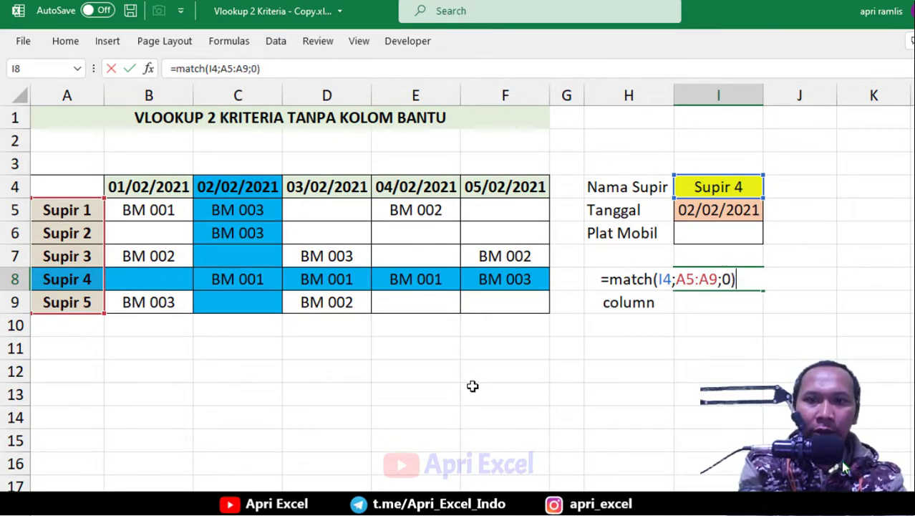
pyautogui.press('Return')
pyautogui.click(745, 285)
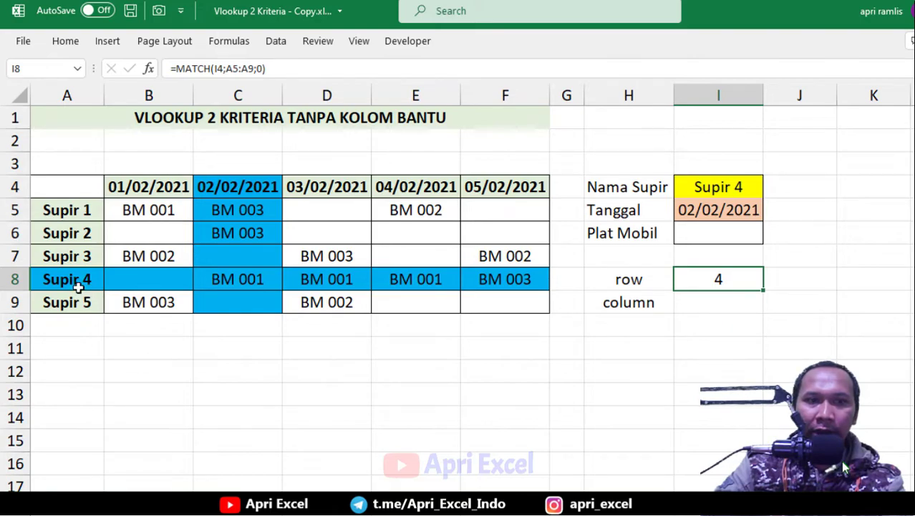
# Step: Enter =MATCH(I5;B4:F4;0) in I9 to find the column position of the chosen date
pyautogui.click(701, 302)
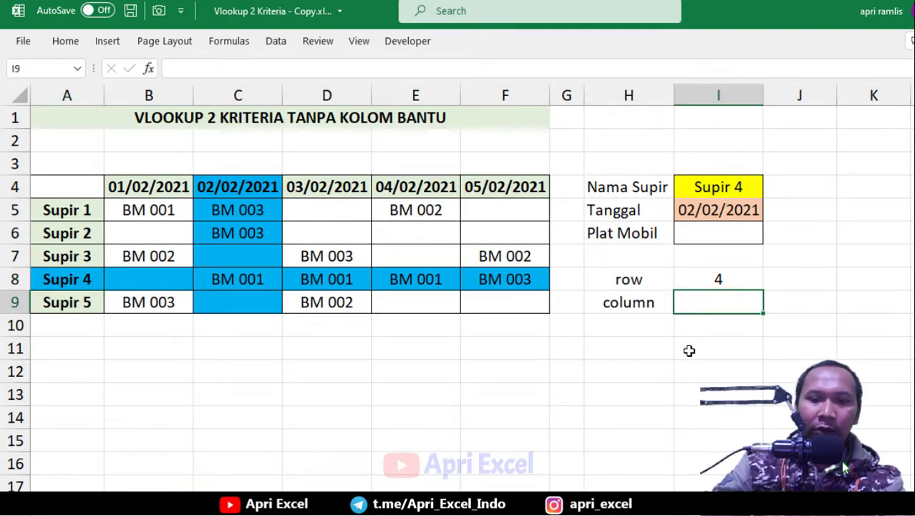
pyautogui.write('=match(')
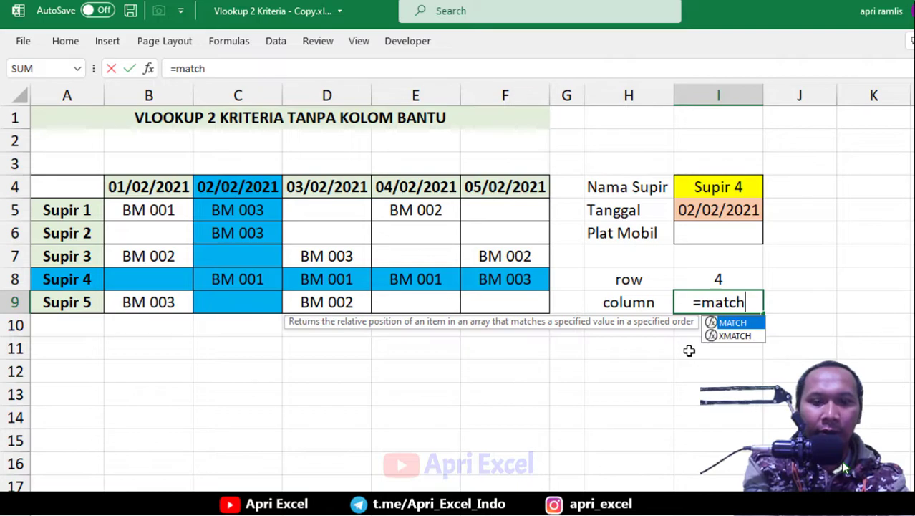
pyautogui.click(698, 210)
pyautogui.write(';')
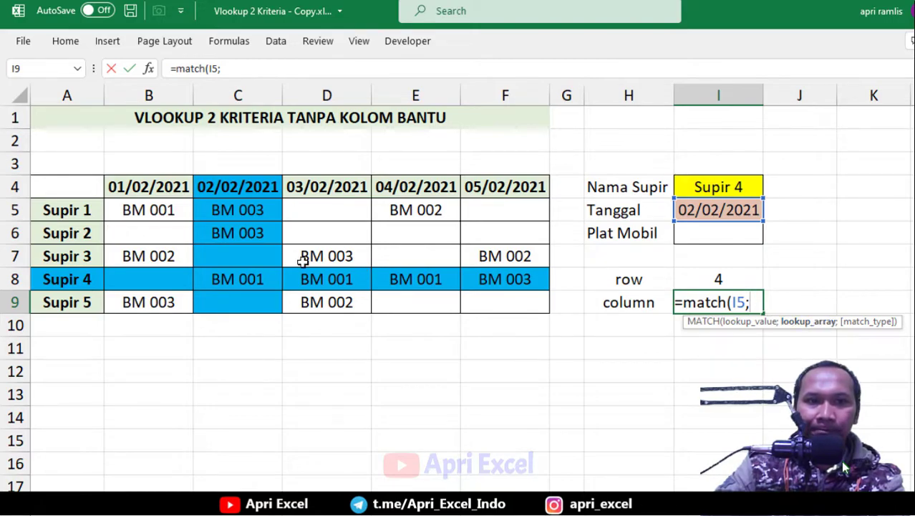
pyautogui.moveTo(155, 186); pyautogui.dragTo(505, 190)
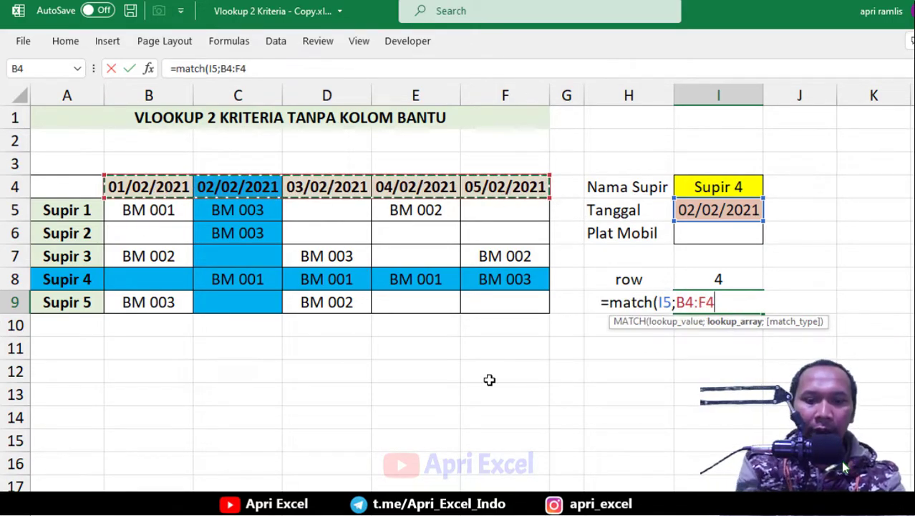
pyautogui.write(';0')
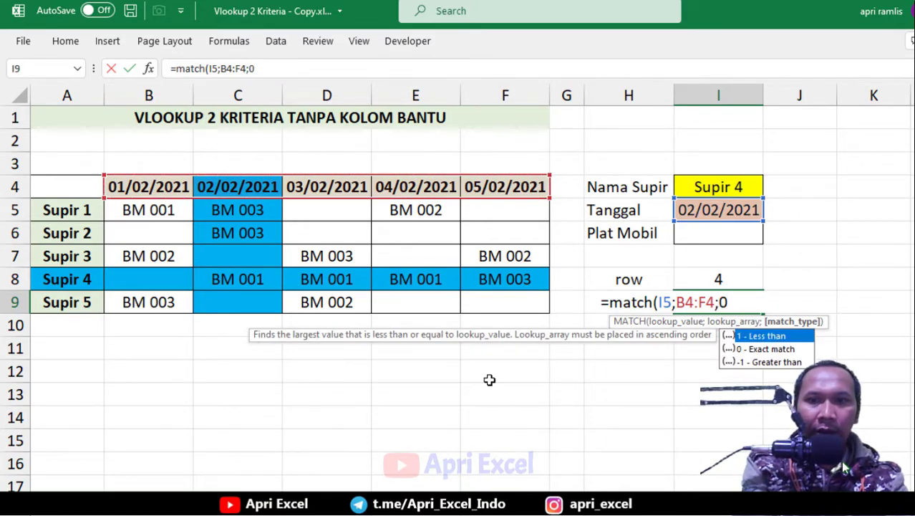
pyautogui.write(')')
pyautogui.press('Return')
# Step: Enter =INDEX(B5:F9;I8;I9) in I6 to return the car plate, and compare it with the matching table cell
pyautogui.click(753, 235)
pyautogui.write('=index(')
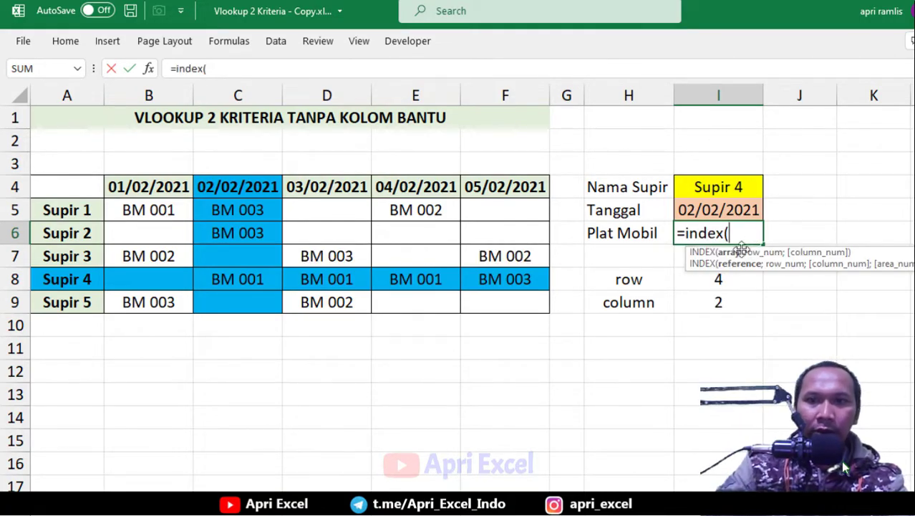
pyautogui.moveTo(155, 209); pyautogui.dragTo(513, 305)
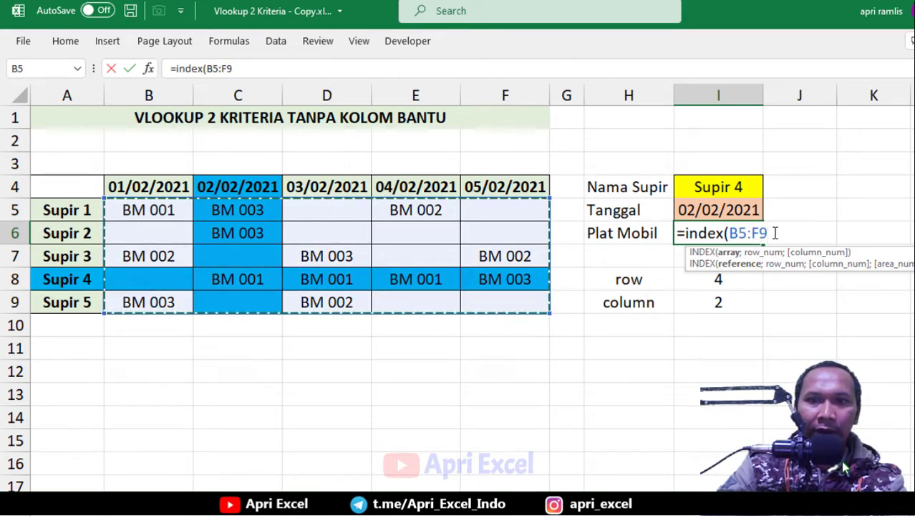
pyautogui.write(';')
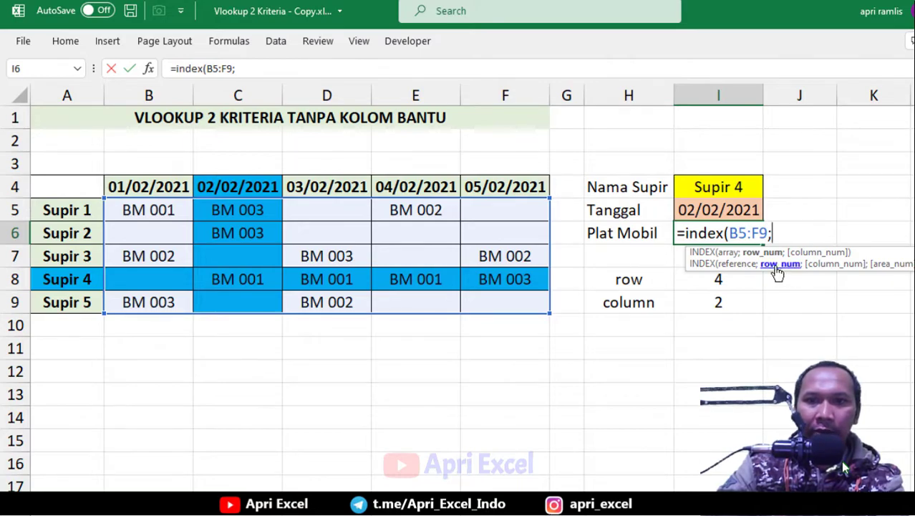
pyautogui.click(700, 279)
pyautogui.write(';')
pyautogui.click(705, 302)
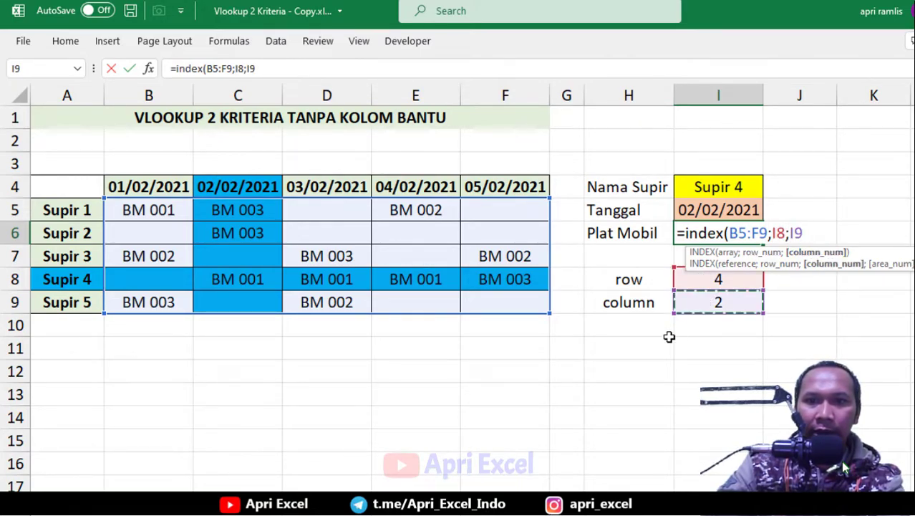
pyautogui.write(')')
pyautogui.press('Return')
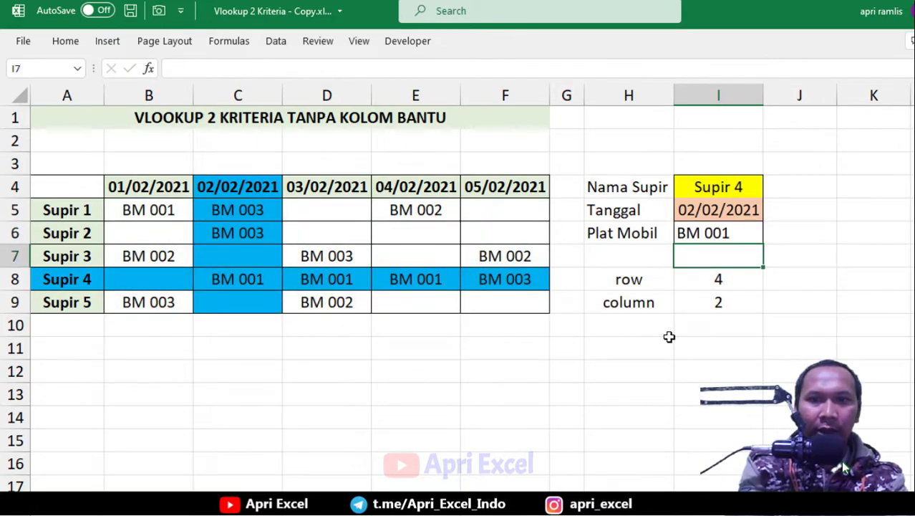
pyautogui.click(255, 279)
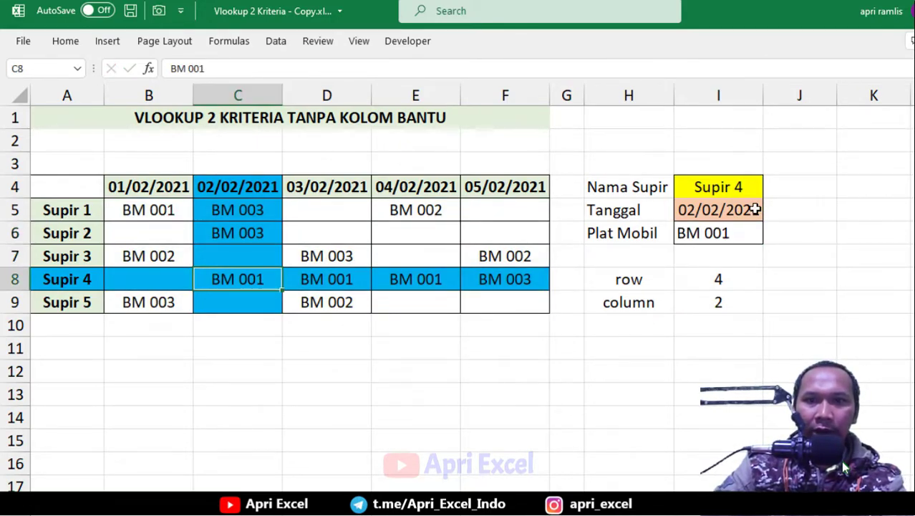
# Step: Test the INDEX formula in I6 by setting the date in I5 first to 04/02/2021 and finally to 05/02/2021
pyautogui.click(756, 209)
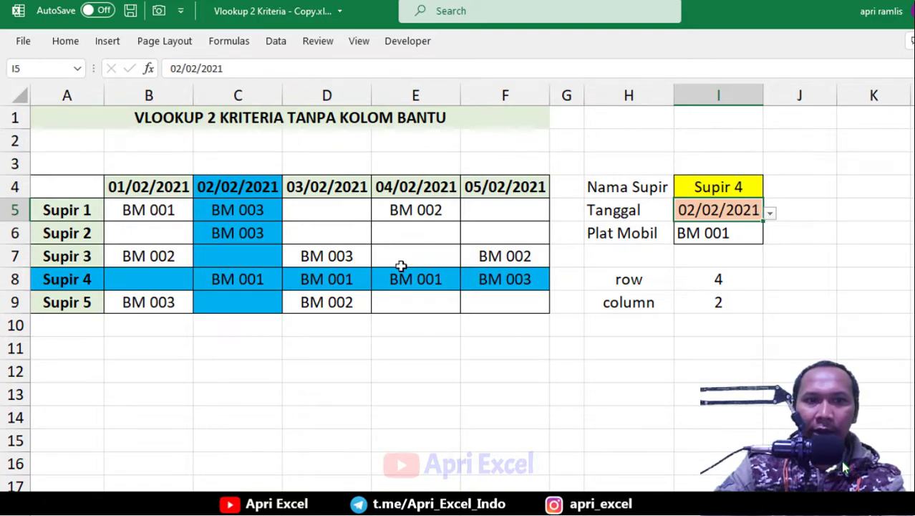
pyautogui.click(427, 279)
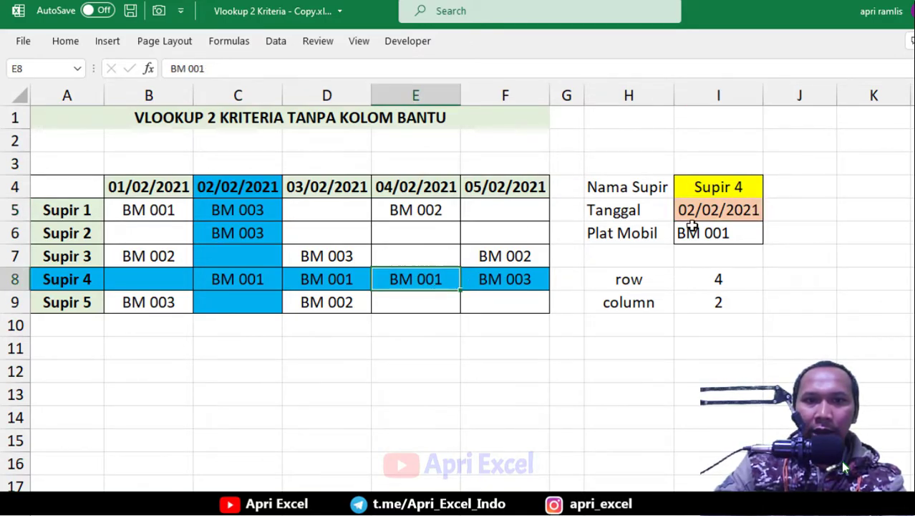
pyautogui.click(740, 212)
pyautogui.click(769, 212)
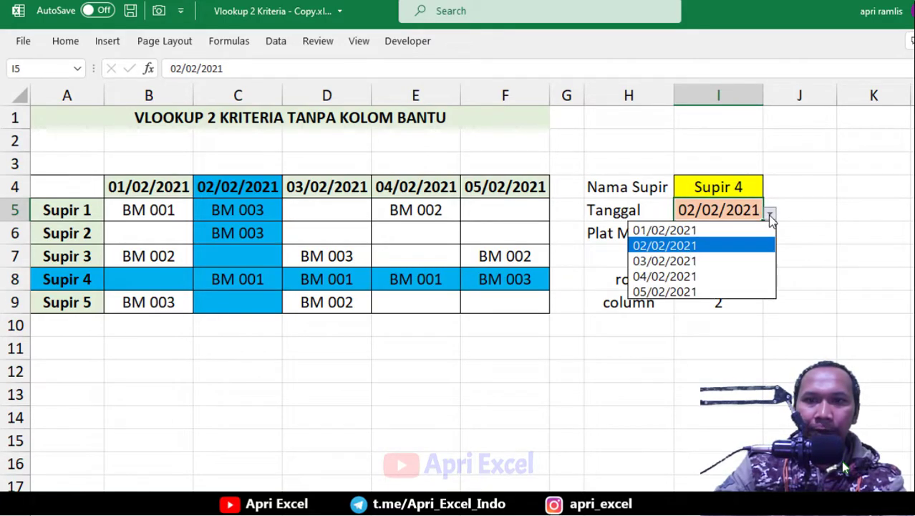
pyautogui.click(735, 275)
pyautogui.click(409, 289)
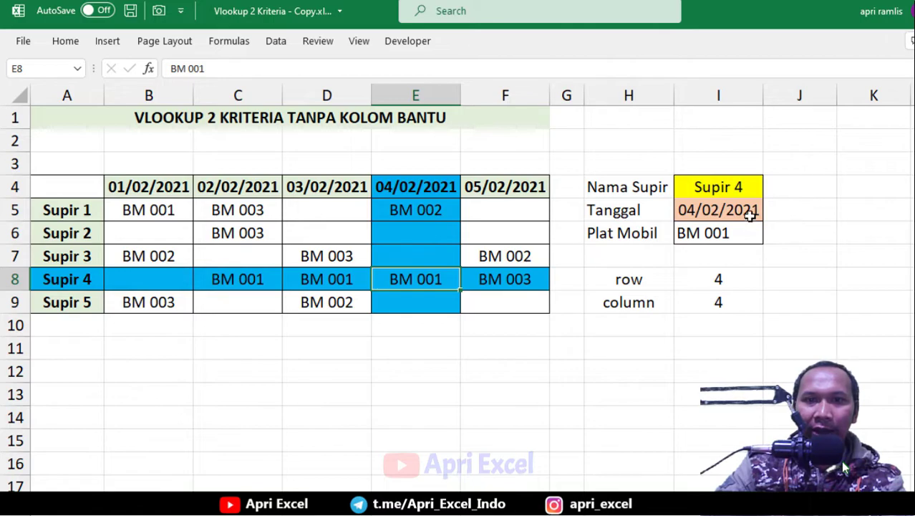
pyautogui.click(749, 215)
pyautogui.click(771, 213)
pyautogui.click(711, 289)
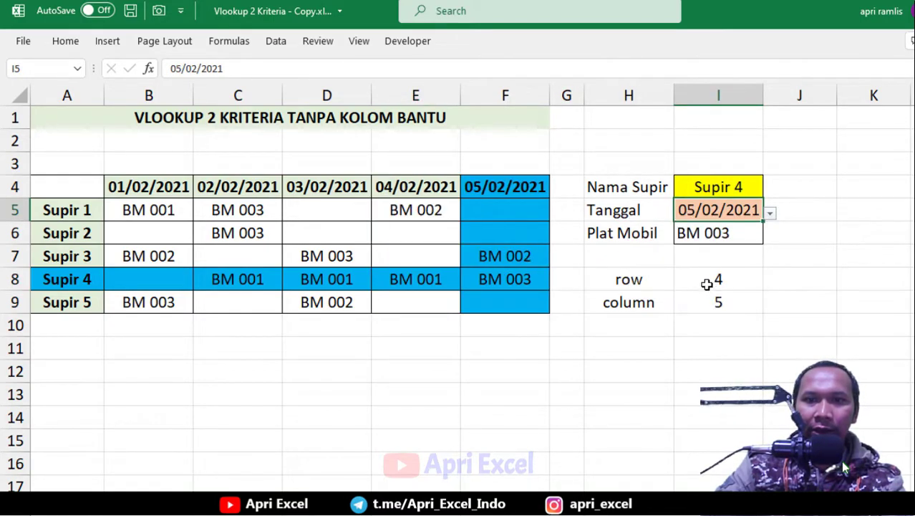
# Step: Replace the I8 reference in the INDEX formula in I6 with the MATCH(I4;A5:A9;0) expression copied from I8
pyautogui.click(696, 243)
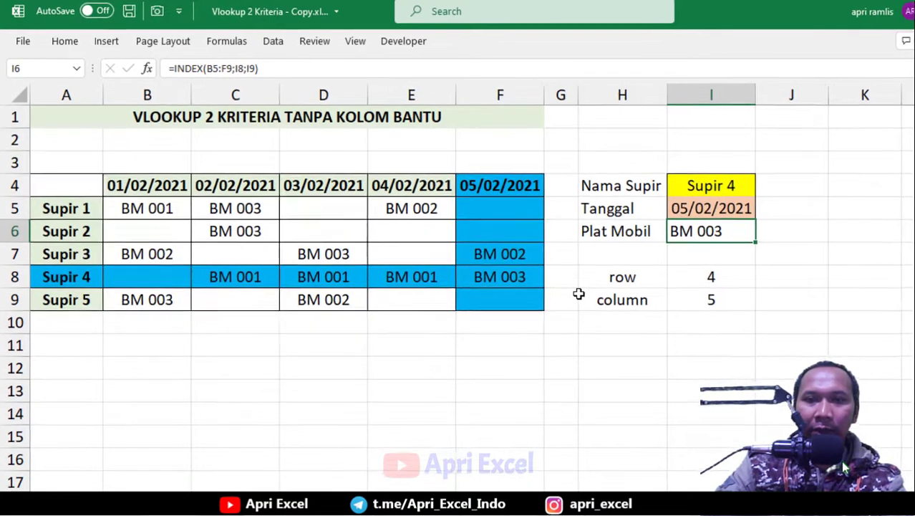
pyautogui.doubleClick(754, 278)
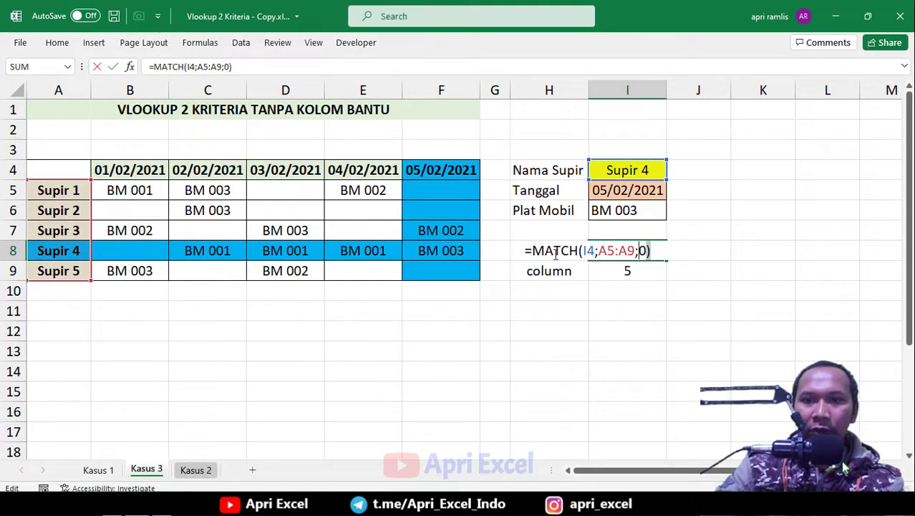
pyautogui.moveTo(555, 255); pyautogui.dragTo(533, 252)
pyautogui.hotkey('ctrl', 'c')
pyautogui.click(648, 211)
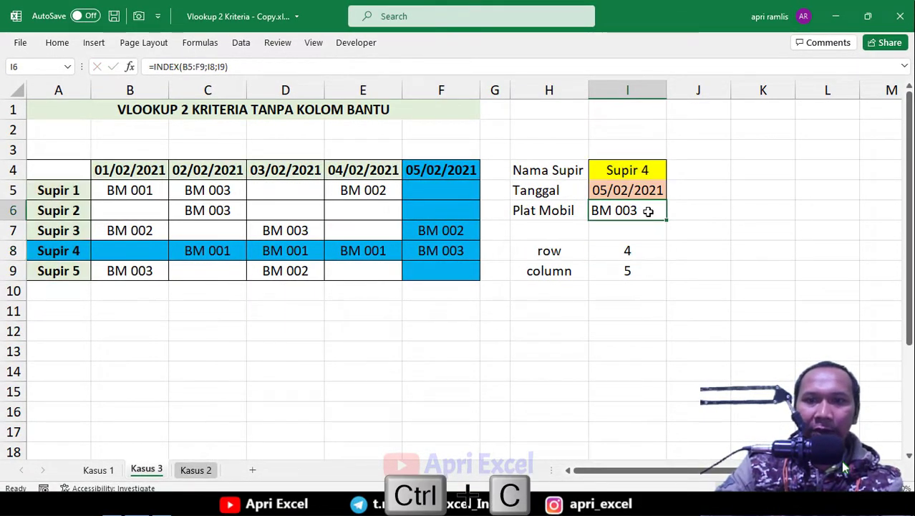
pyautogui.doubleClick(647, 210)
pyautogui.click(666, 227)
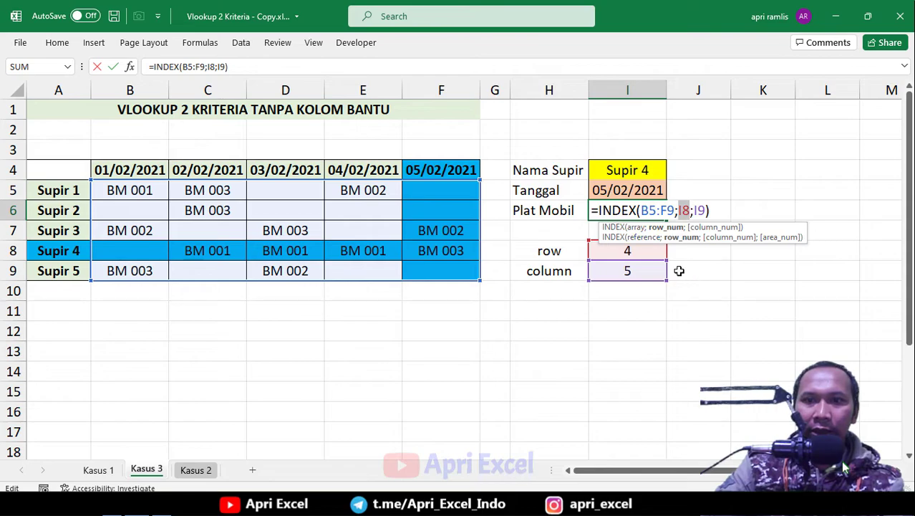
pyautogui.hotkey('ctrl', 'v')
pyautogui.hotkey('ctrl', 'v')
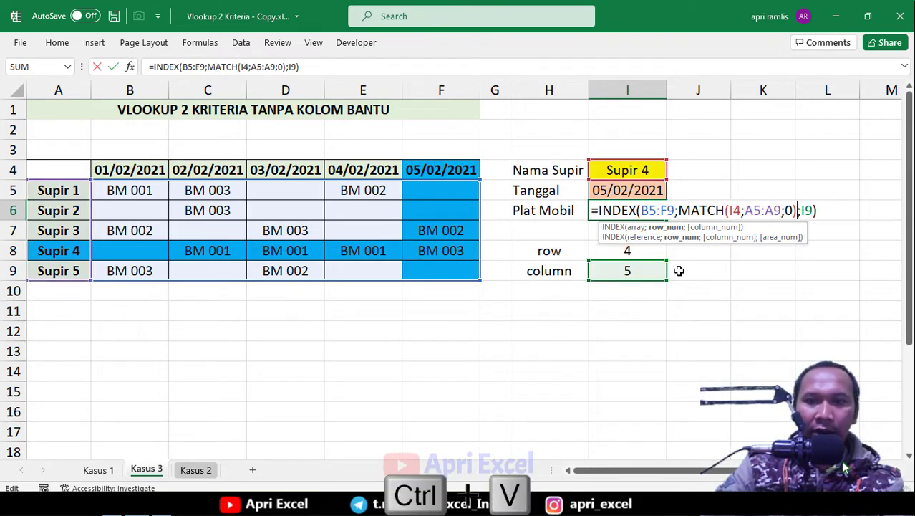
pyautogui.press('Return')
# Step: Replace the I9 reference in the I6 formula with MATCH(I5;B4:F4;0) copied from I9, and clear the row and column helper cells
pyautogui.doubleClick(630, 269)
pyautogui.moveTo(649, 270); pyautogui.dragTo(530, 271)
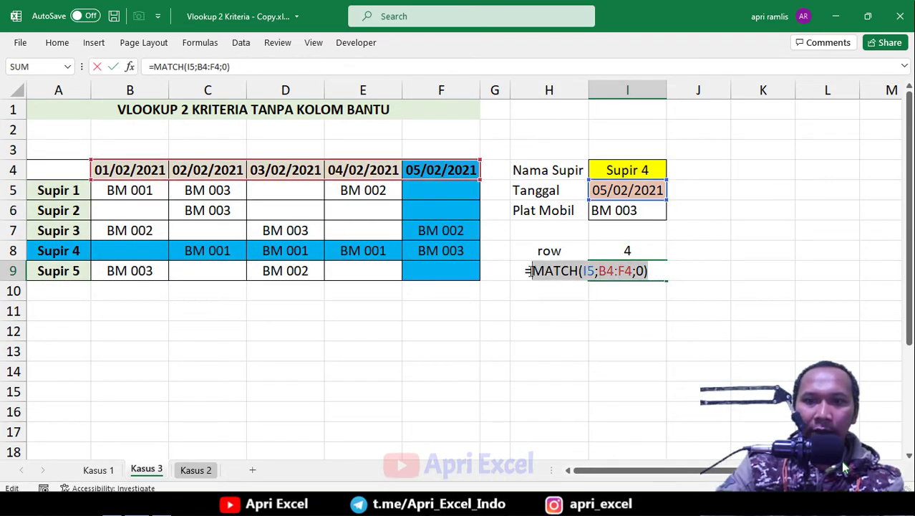
pyautogui.hotkey('ctrl', 'c')
pyautogui.press('Escape')
pyautogui.doubleClick(659, 212)
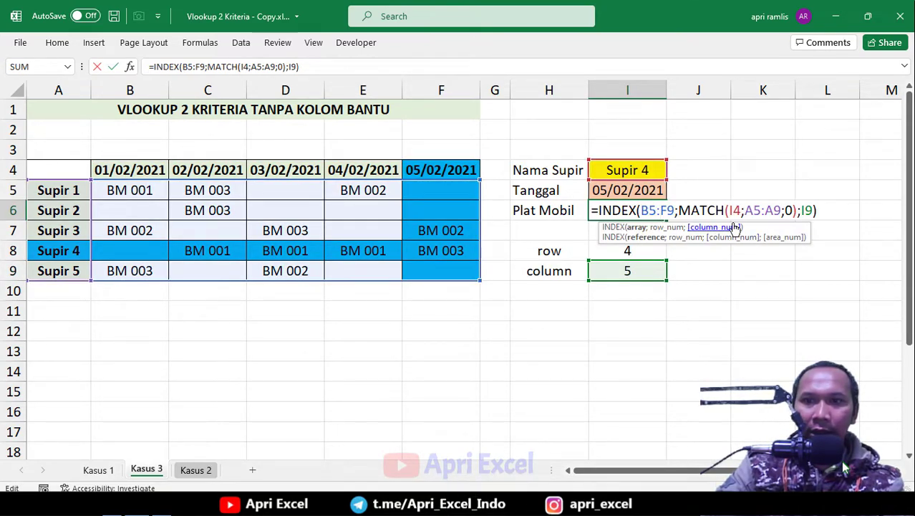
pyautogui.doubleClick(807, 209)
pyautogui.hotkey('ctrl', 'v')
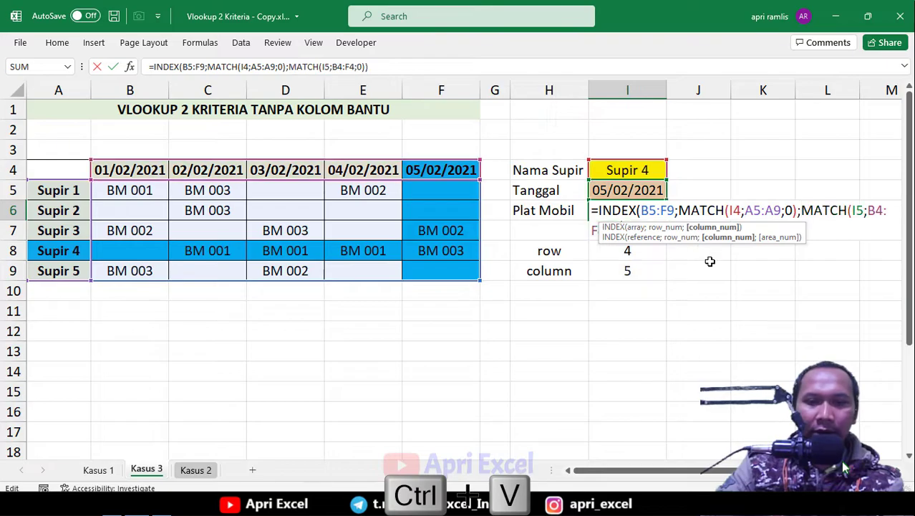
pyautogui.press('Return')
pyautogui.moveTo(584, 260); pyautogui.dragTo(614, 270)
pyautogui.press('Delete')
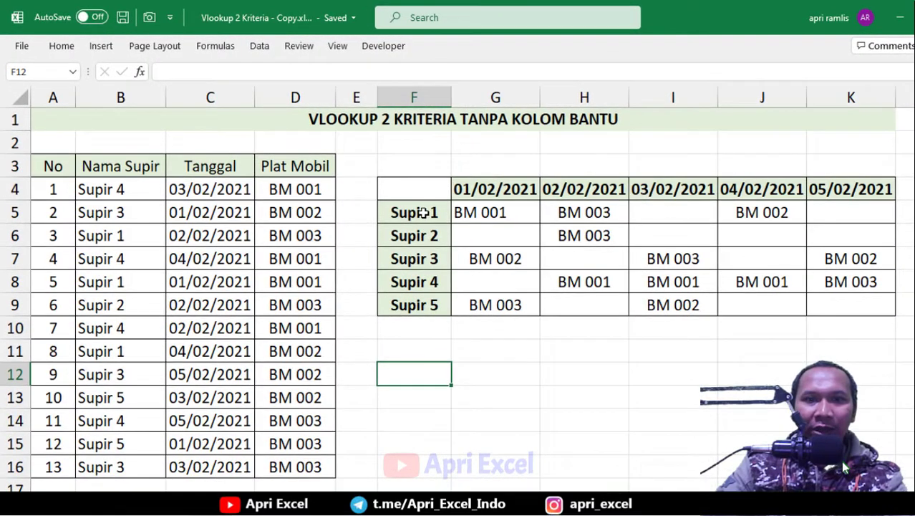
# Step: Trace Supir 1's cross-table plate for 01/02/2021 to its row in the trip list, and set the date in C8 to 03/02/2021
pyautogui.click(423, 213)
pyautogui.click(466, 213)
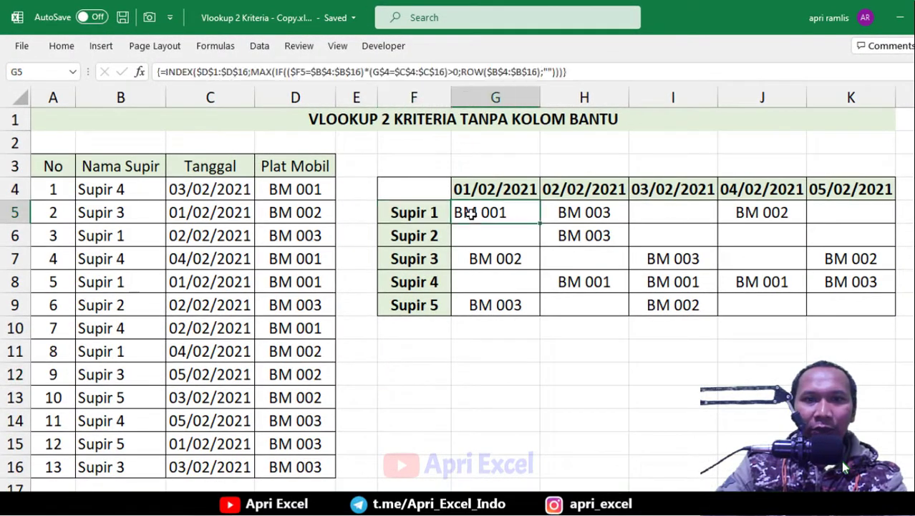
pyautogui.click(483, 189)
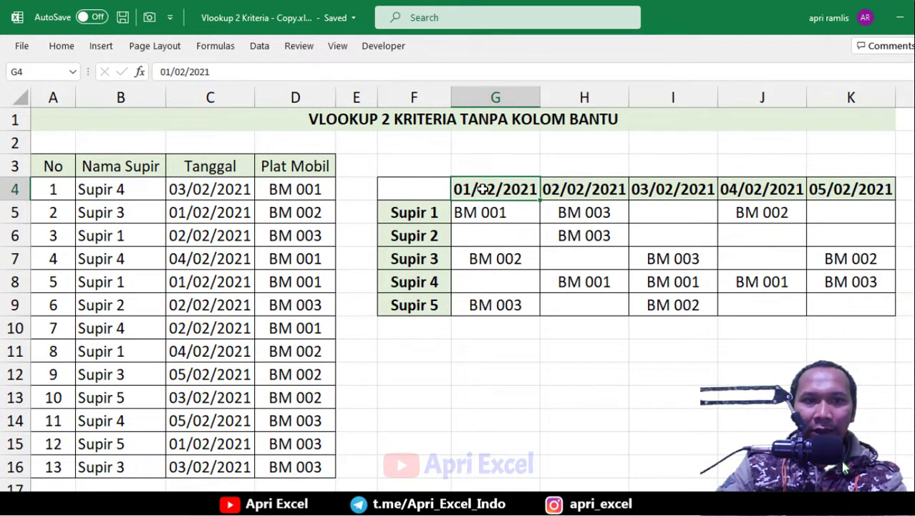
pyautogui.click(119, 241)
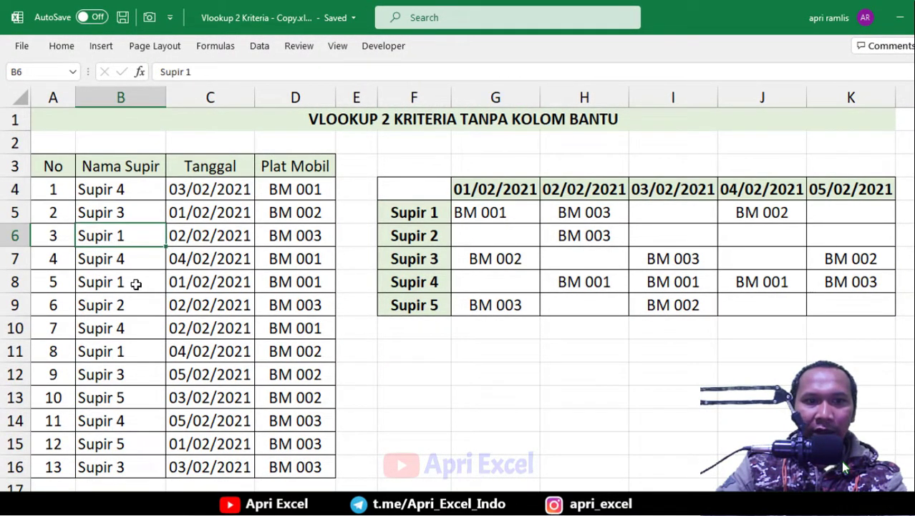
pyautogui.click(136, 284)
pyautogui.click(299, 286)
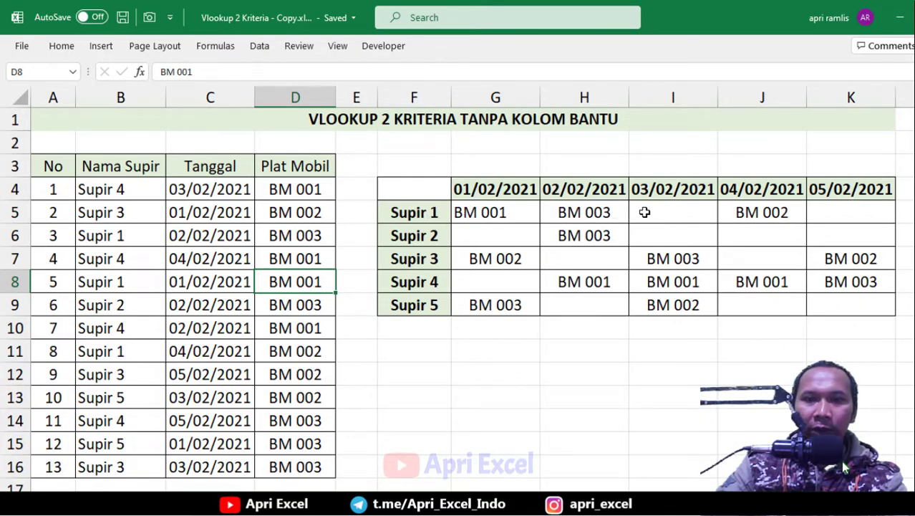
pyautogui.click(197, 281)
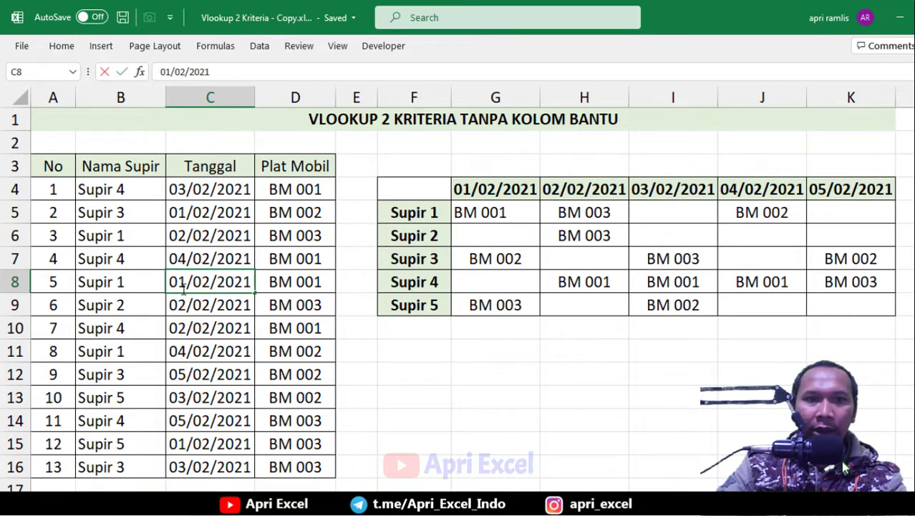
pyautogui.moveTo(184, 284); pyautogui.dragTo(177, 284)
pyautogui.write('3')
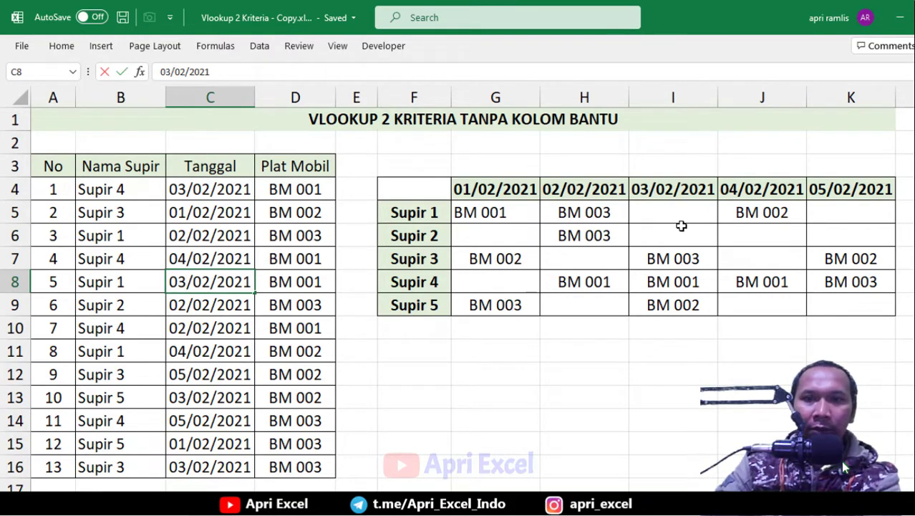
pyautogui.press('Return')
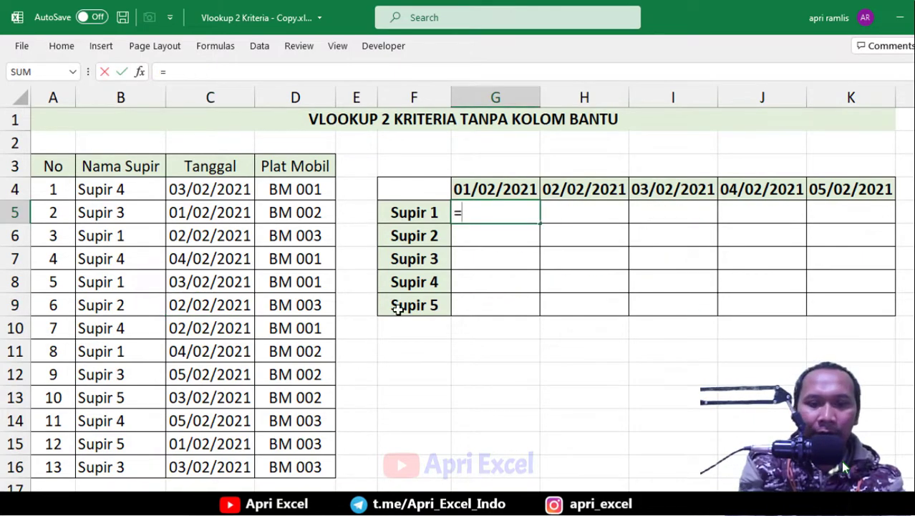
# Step: Start a VLOOKUP formula in G5 with the driver and date joined as lookup value, F5&G4
pyautogui.press('Escape')
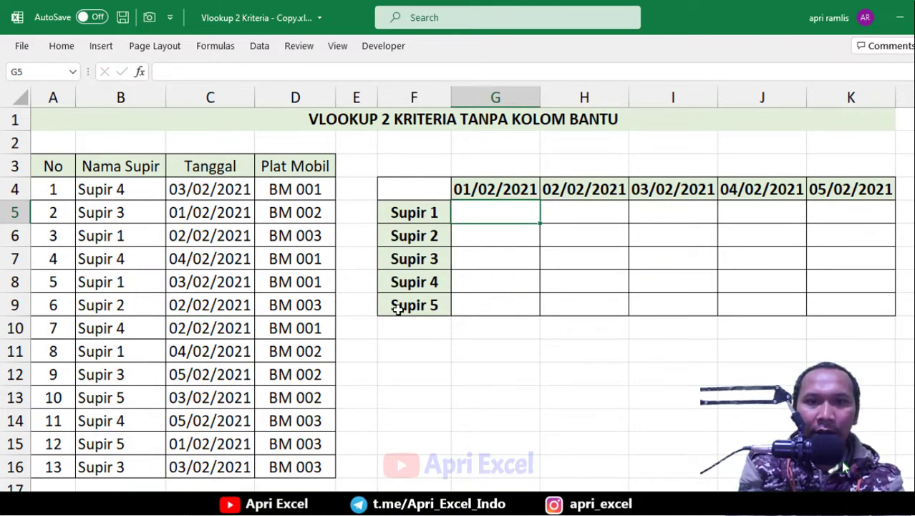
pyautogui.write('=vlookup(')
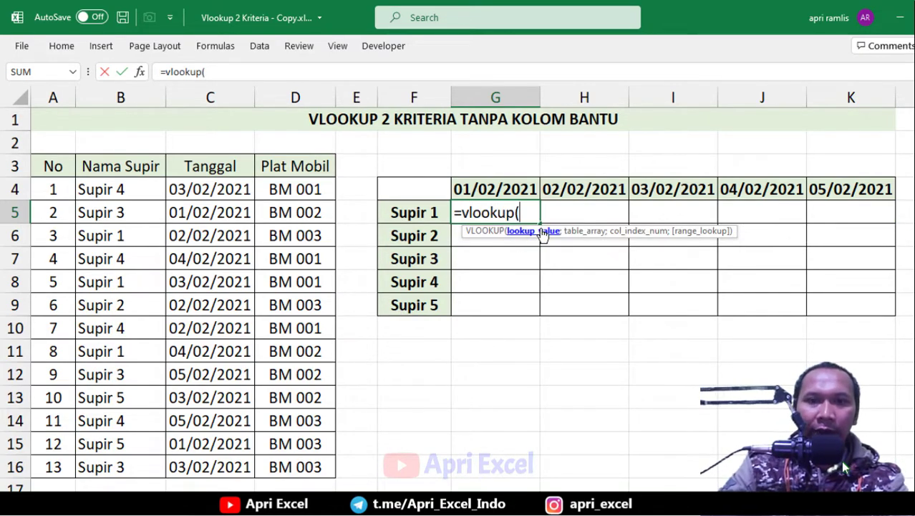
pyautogui.click(418, 210)
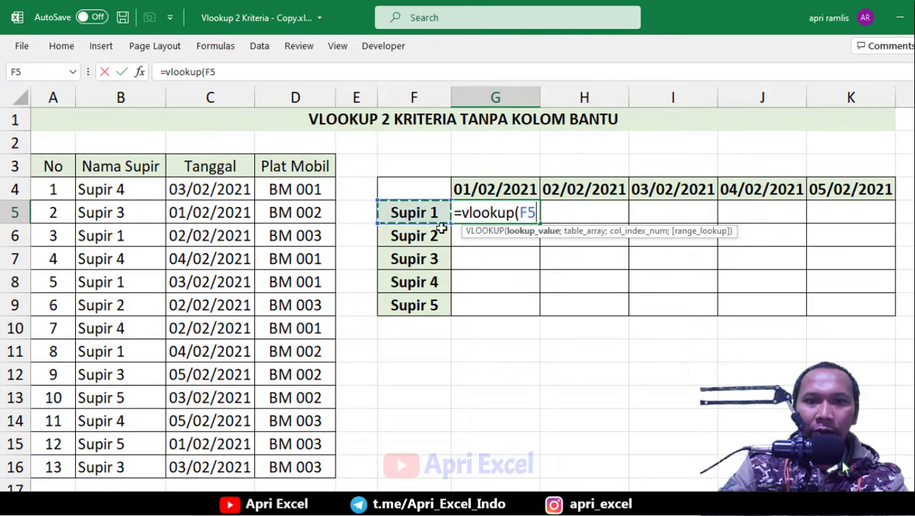
pyautogui.write('&')
pyautogui.click(492, 188)
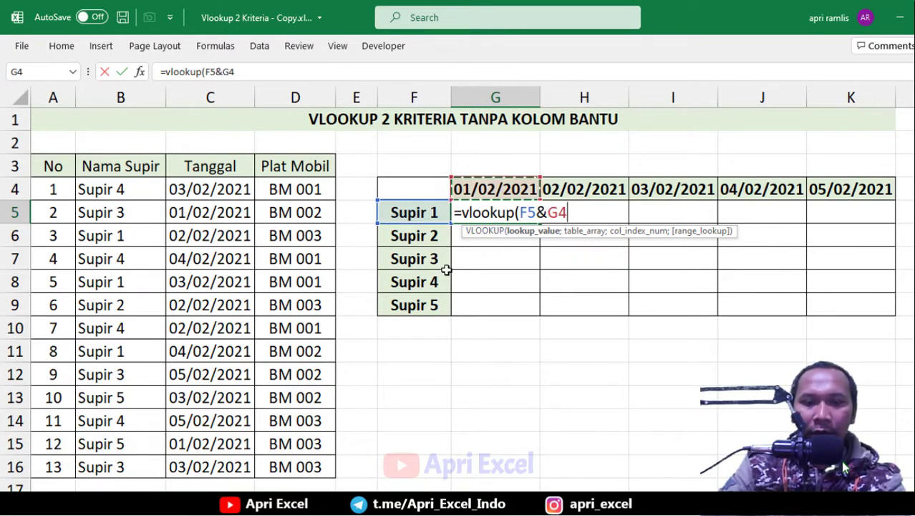
pyautogui.write(';')
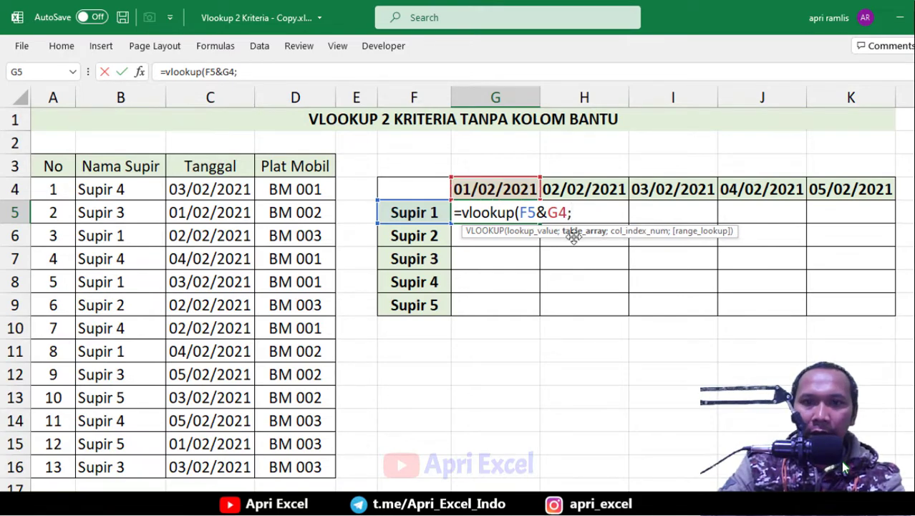
# Step: Add CHOOSE({1\2};B4:B16&C4:C16;D4:D16) as the table array of the VLOOKUP in G5
pyautogui.write('c')
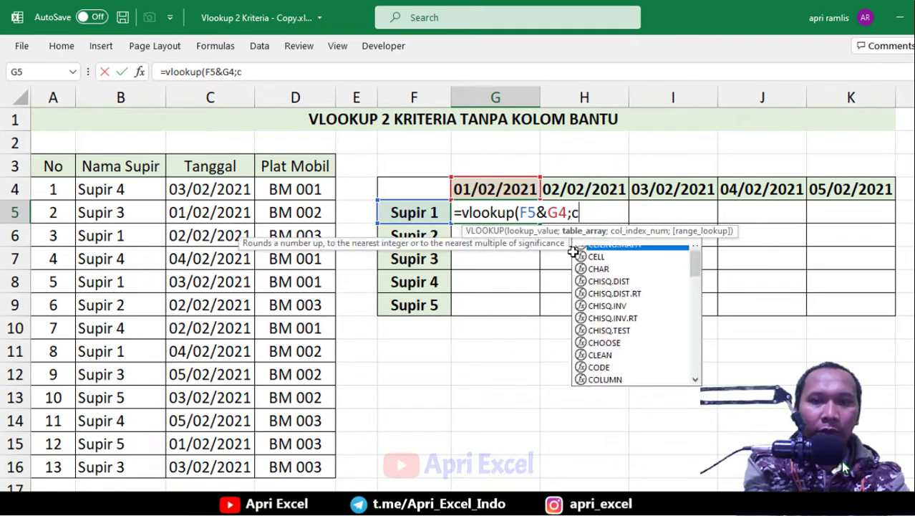
pyautogui.write('hoose(')
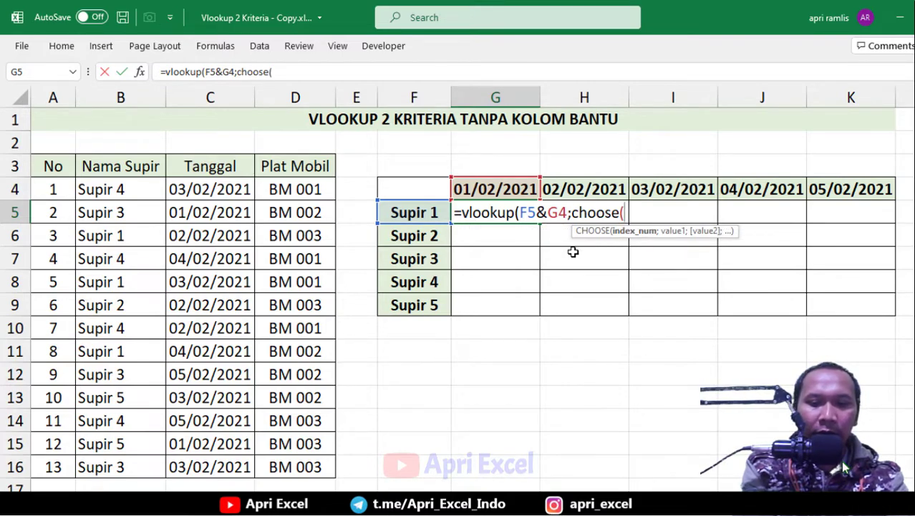
pyautogui.write('{1\\2')
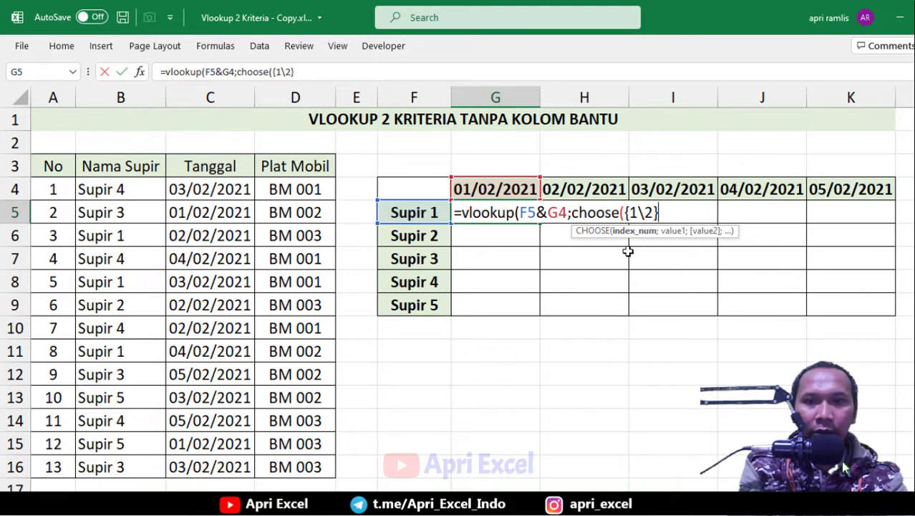
pyautogui.write('};')
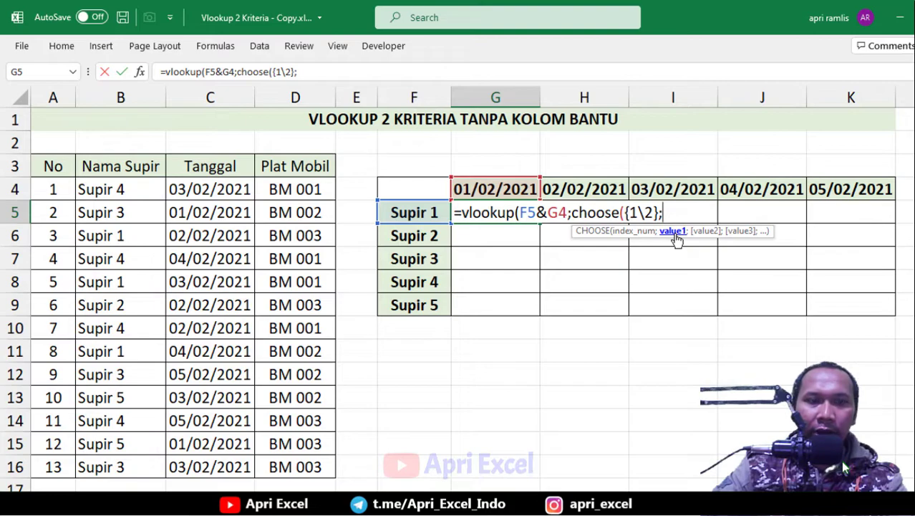
pyautogui.moveTo(122, 188); pyautogui.dragTo(133, 463)
pyautogui.write('&')
pyautogui.moveTo(184, 189); pyautogui.dragTo(203, 465)
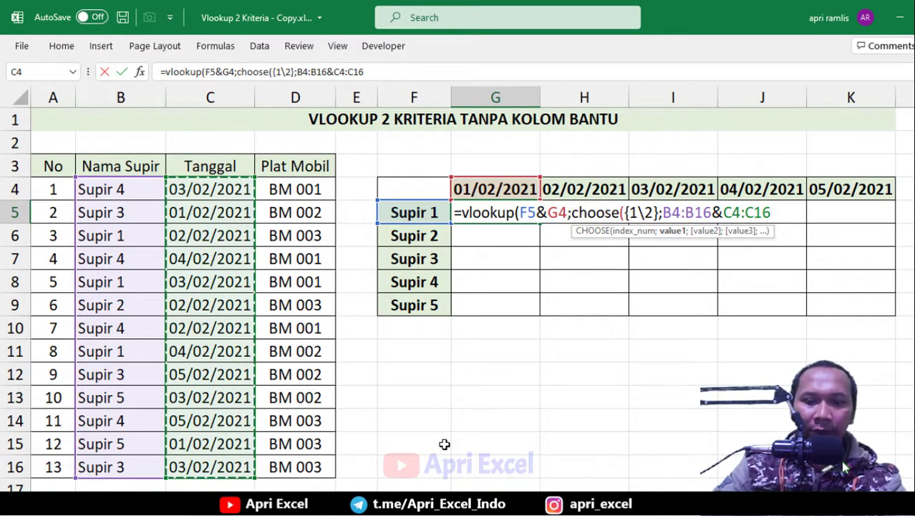
pyautogui.write(';')
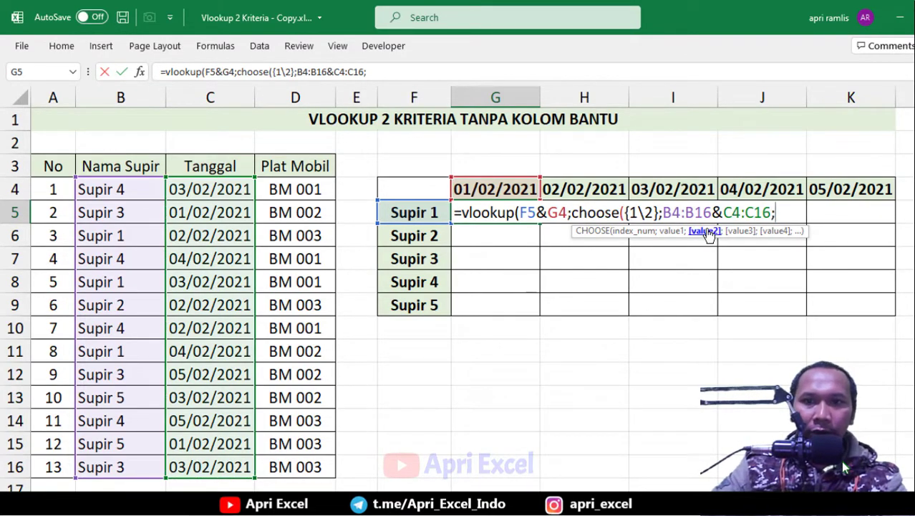
pyautogui.moveTo(303, 189); pyautogui.dragTo(261, 472)
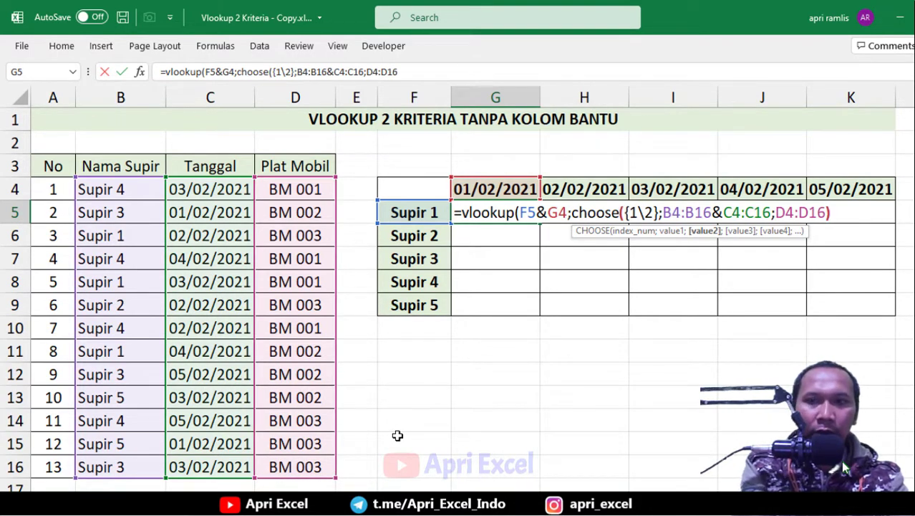
pyautogui.write(');')
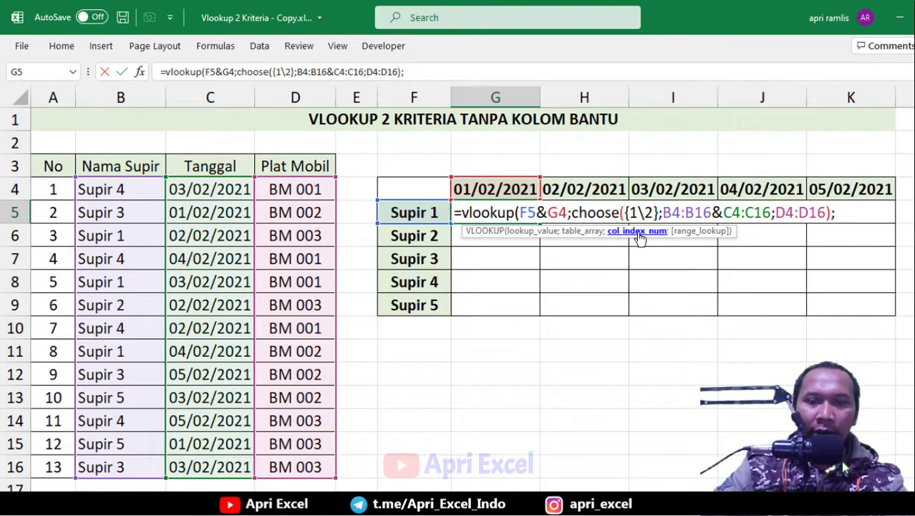
# Step: Complete the VLOOKUP in G5 with column index 2 and exact match 0, entering it as an array formula
pyautogui.write('2')
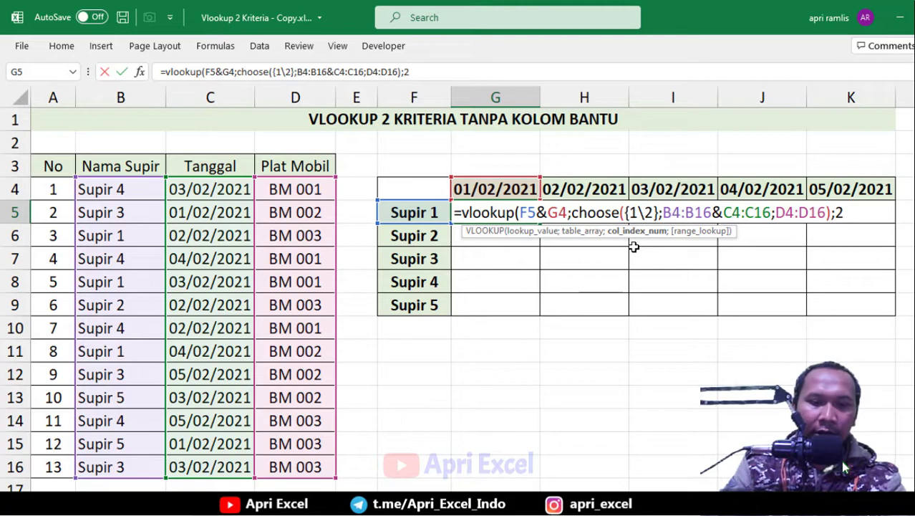
pyautogui.write(';0)')
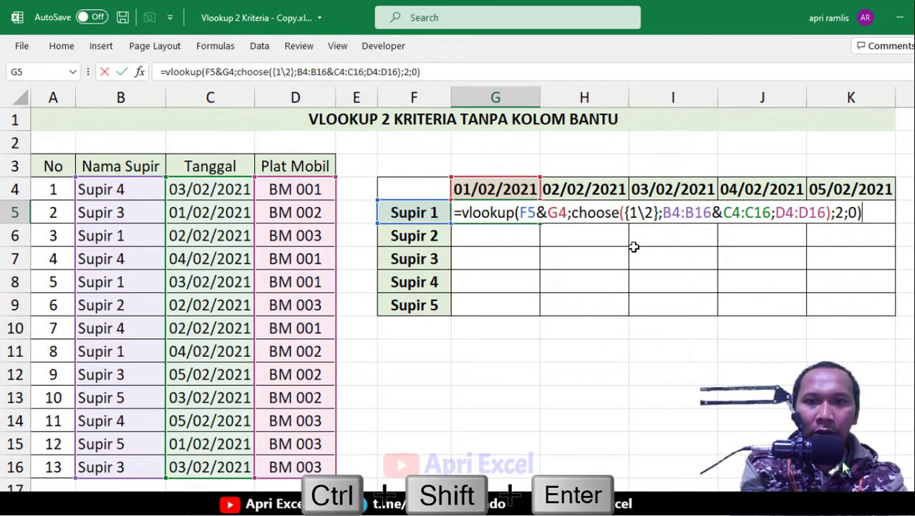
pyautogui.hotkey('ctrl', 'shift', 'Return')
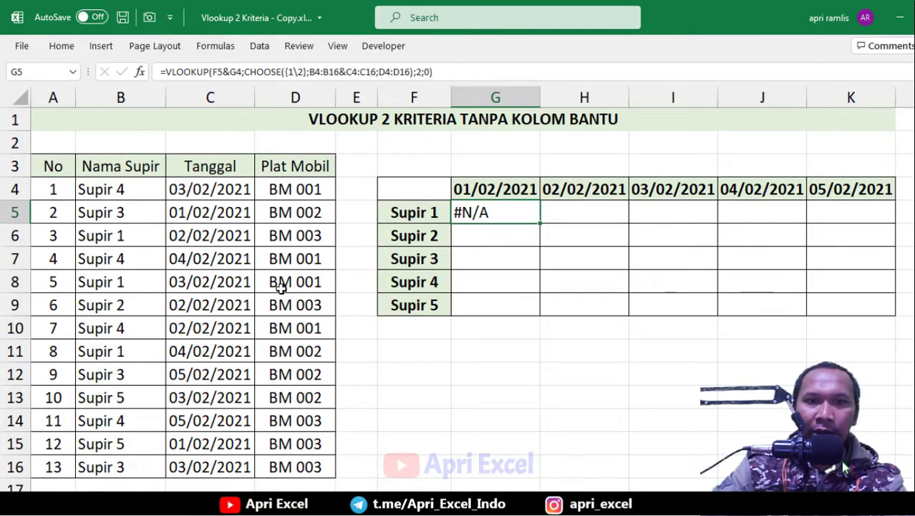
# Step: In G5's VLOOKUP formula, lock the lookup value references as $F5 and G$4
pyautogui.doubleClick(484, 214)
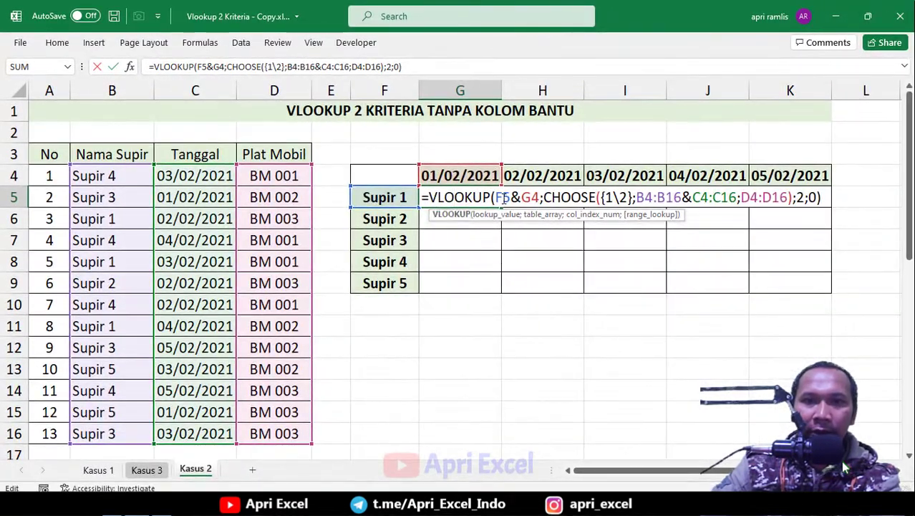
pyautogui.click(542, 213)
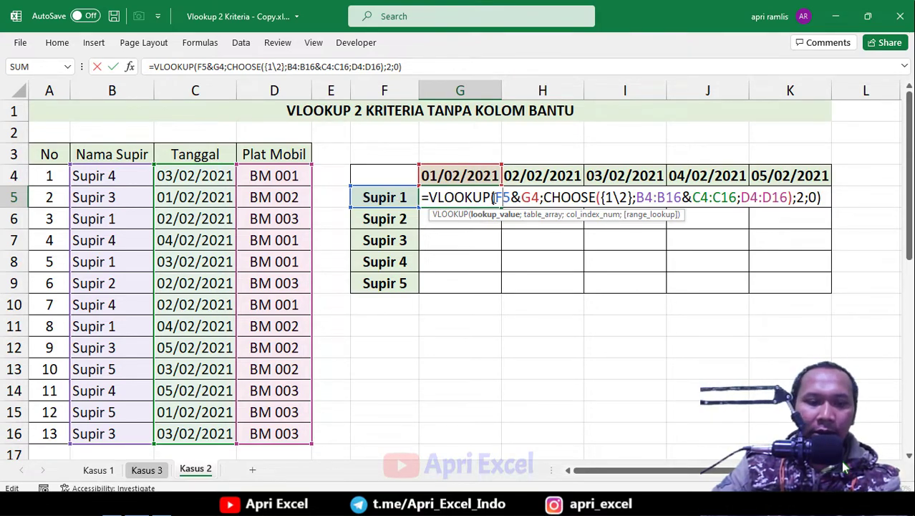
pyautogui.press('F4')
pyautogui.press('F4')
pyautogui.press('F4')
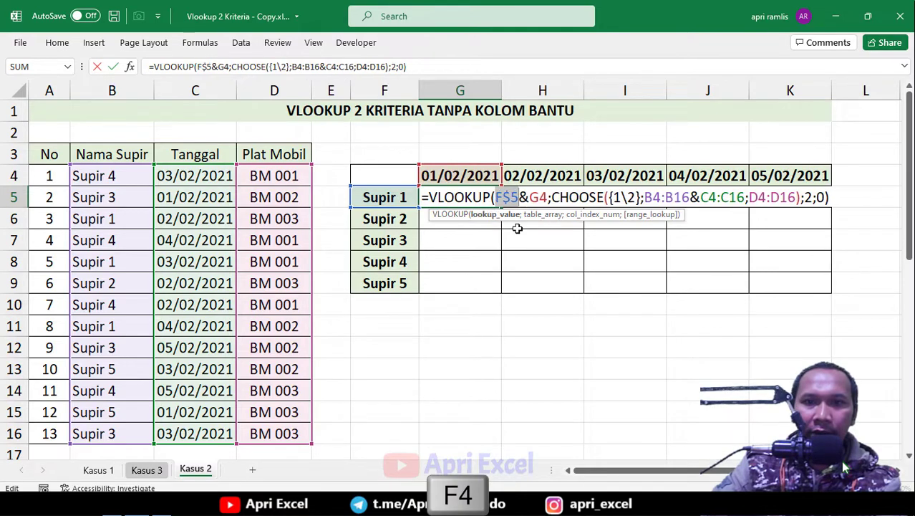
pyautogui.click(543, 197)
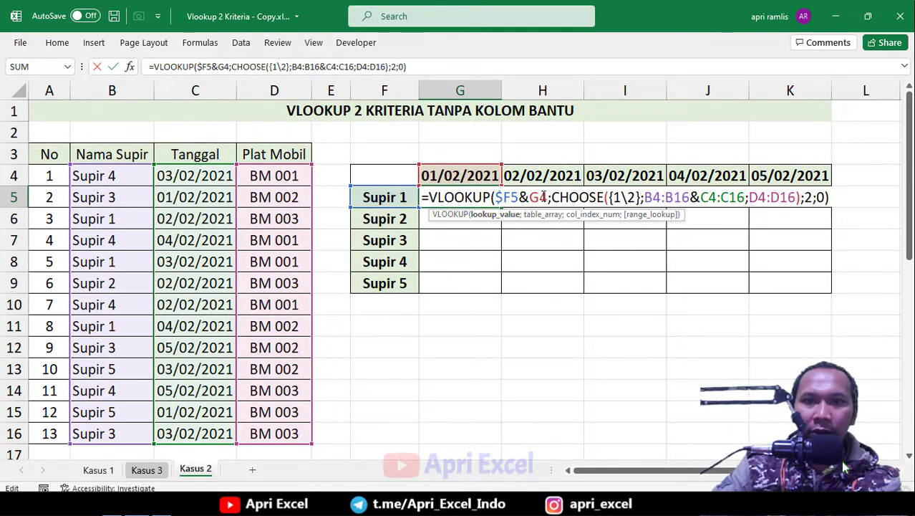
pyautogui.press('F4')
pyautogui.press('F4')
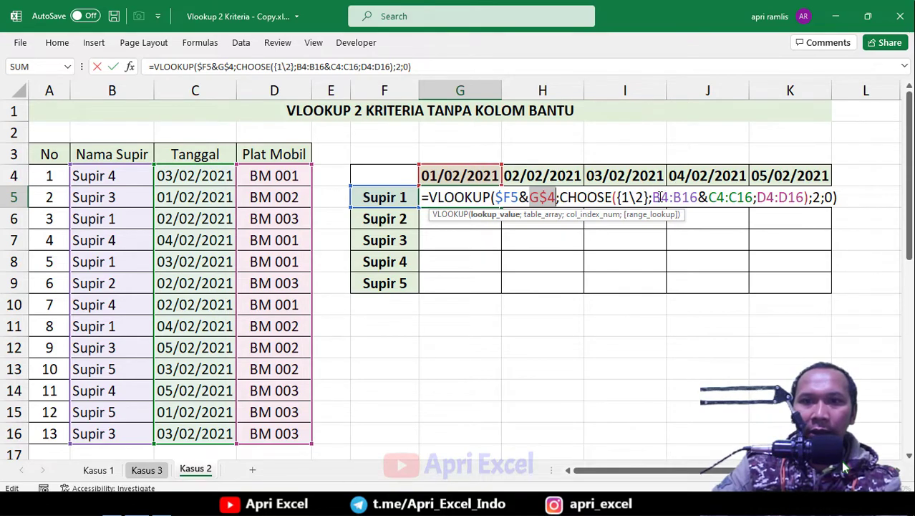
# Step: Make the CHOOSE ranges B4:B16, C4:C16 and D4:D16 absolute in G5's array formula and fill it across G5:K9
pyautogui.moveTo(653, 197); pyautogui.dragTo(806, 195)
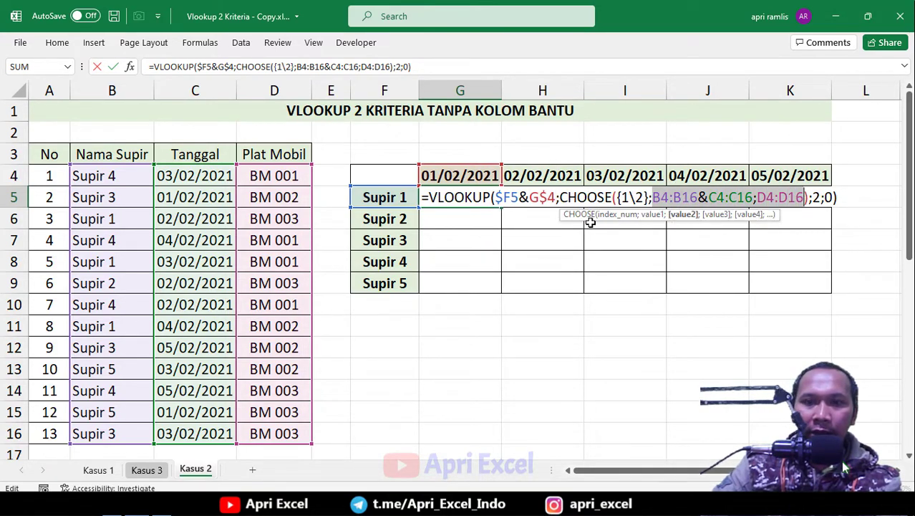
pyautogui.press('F4')
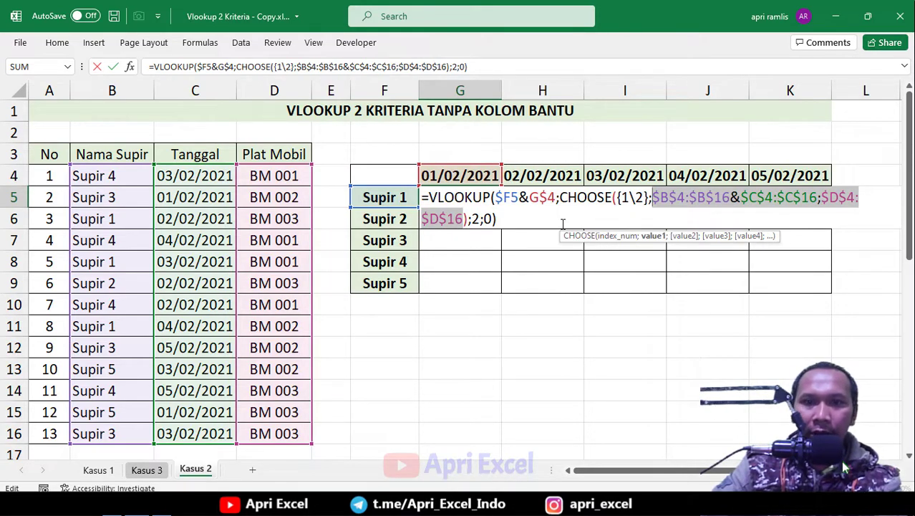
pyautogui.hotkey('ctrl', 'shift', 'Return')
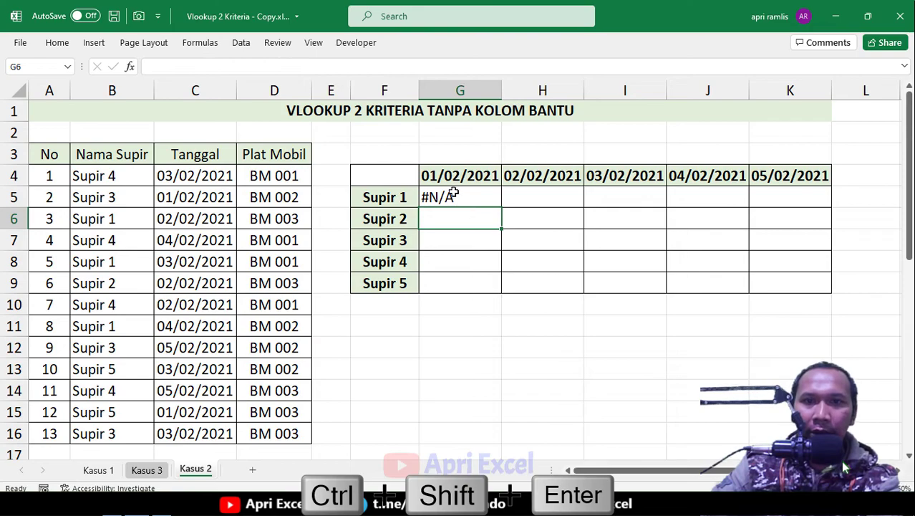
pyautogui.click(454, 193)
pyautogui.moveTo(504, 208); pyautogui.dragTo(827, 290)
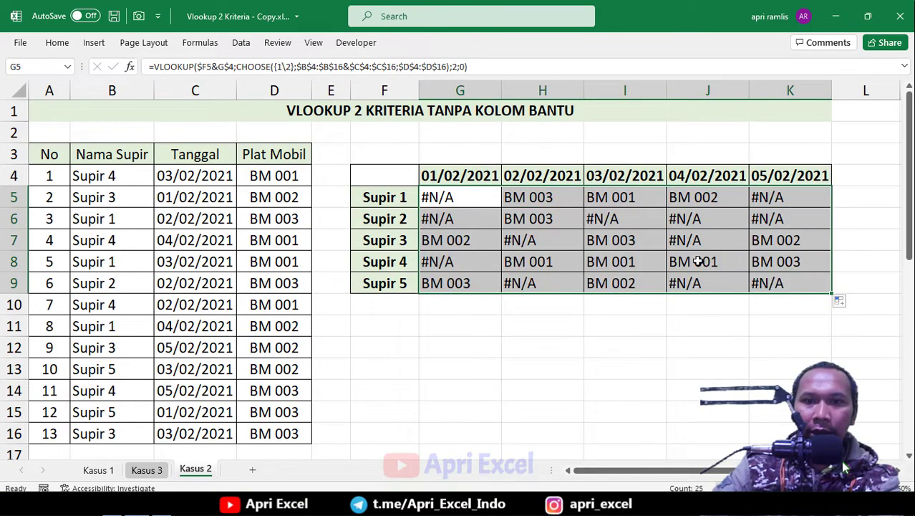
# Step: Wrap G5's VLOOKUP array formula in IFERROR with "" as the error value and refill G5:K9 with it
pyautogui.doubleClick(451, 199)
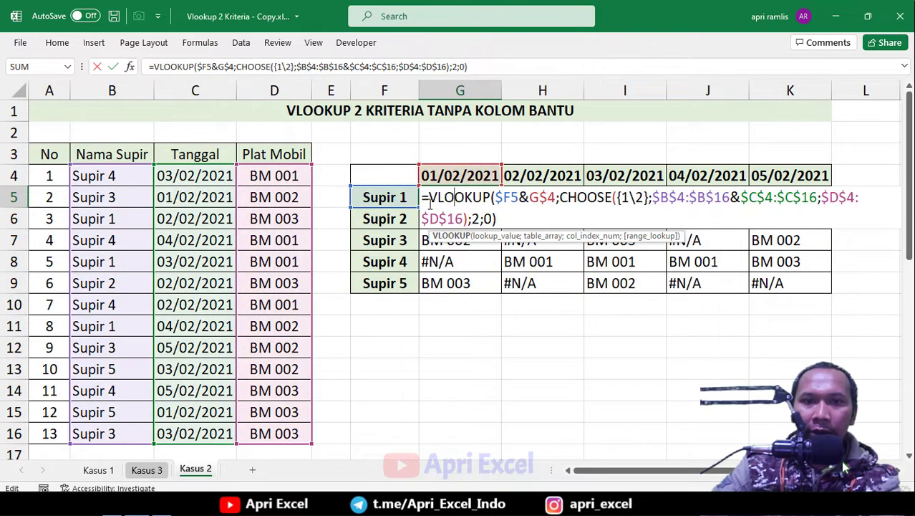
pyautogui.write('iferror')
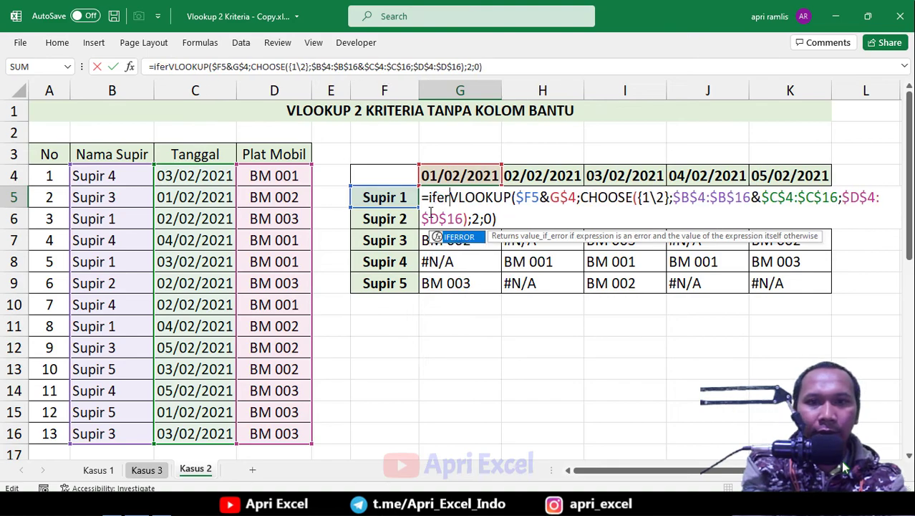
pyautogui.write('(')
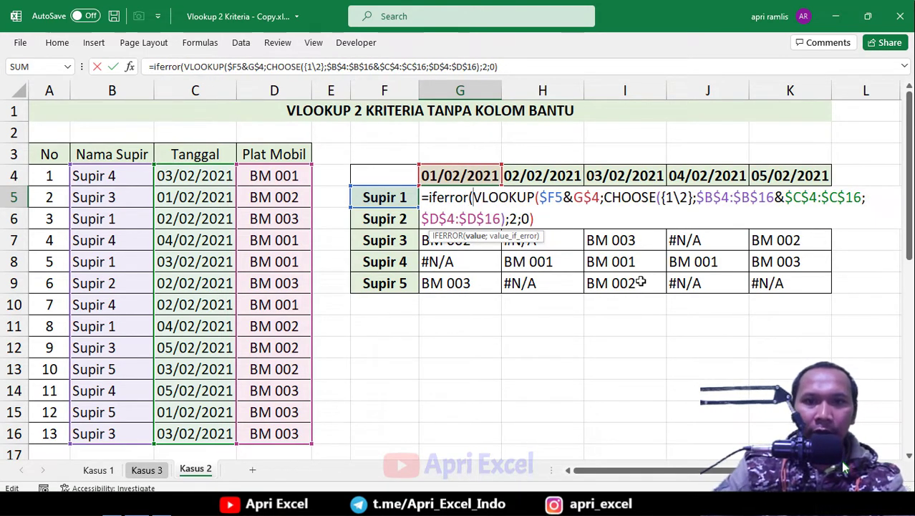
pyautogui.click(544, 221)
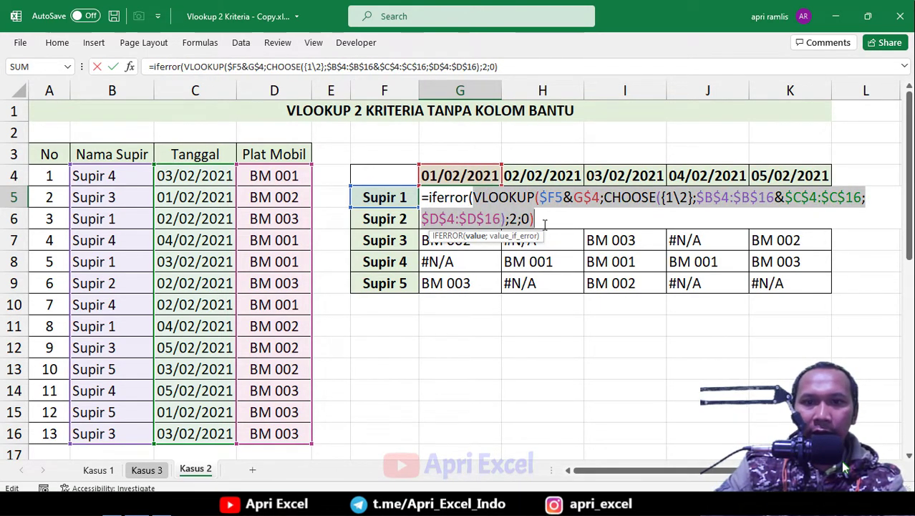
pyautogui.write(';')
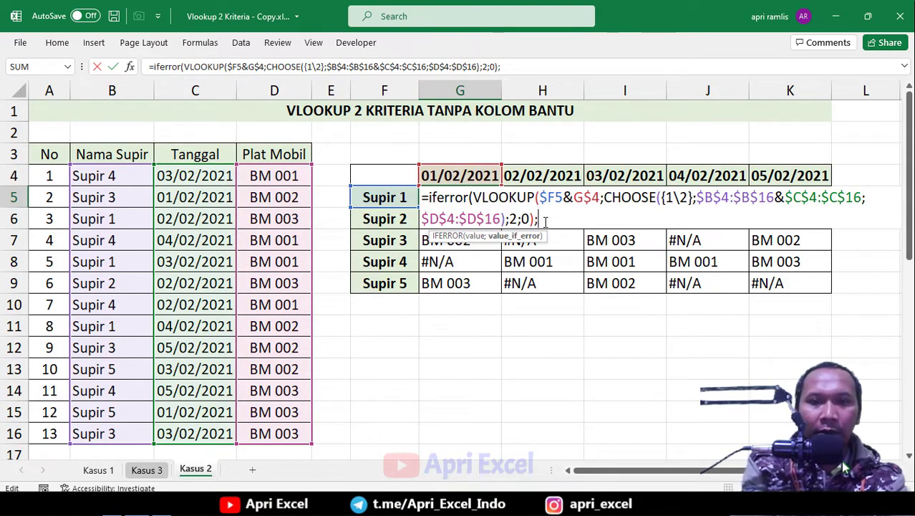
pyautogui.write('""')
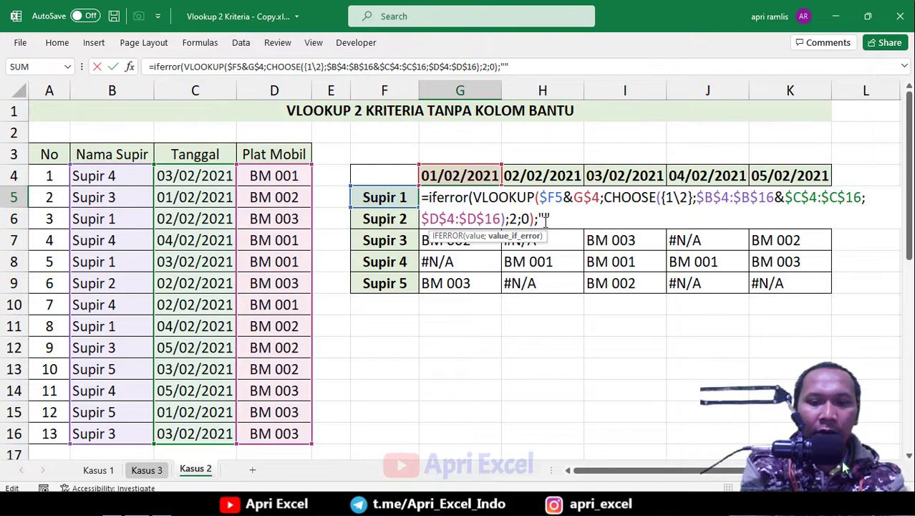
pyautogui.write(')')
pyautogui.hotkey('ctrl', 'shift', 'Return')
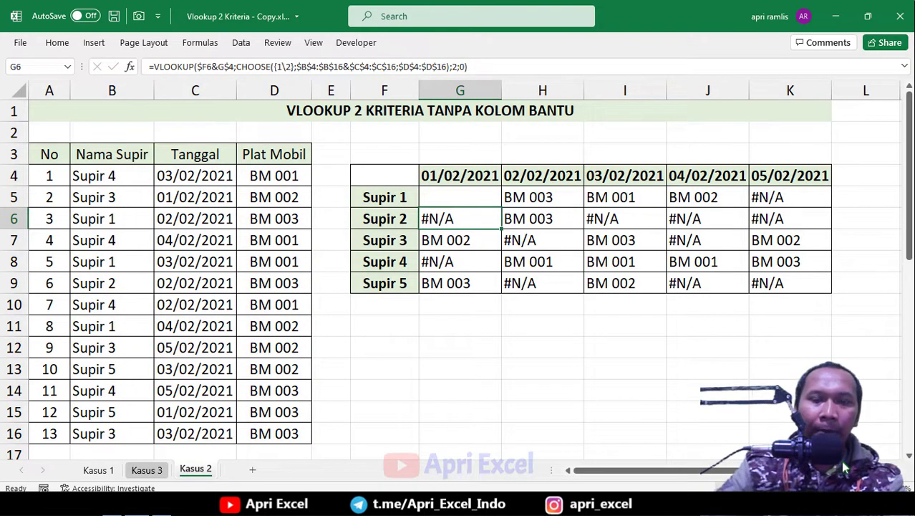
pyautogui.click(500, 206)
pyautogui.moveTo(503, 208); pyautogui.dragTo(815, 287)
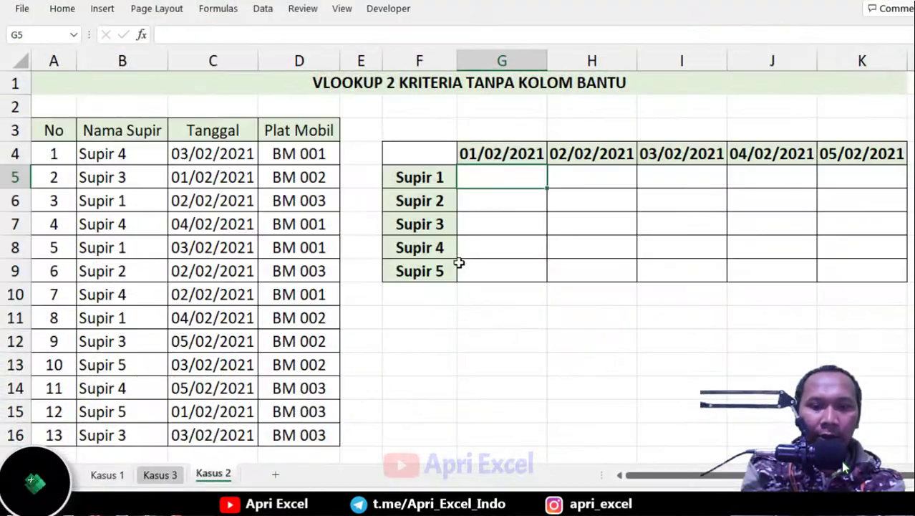
# Step: Start a MATCH formula in the empty cell G5 with driver and date joined as lookup value, F5&G4
pyautogui.write('=')
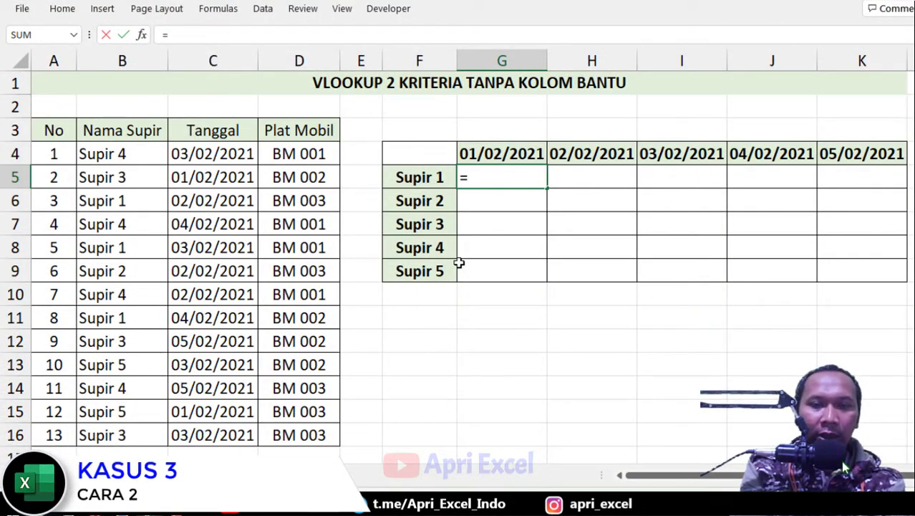
pyautogui.write('match(')
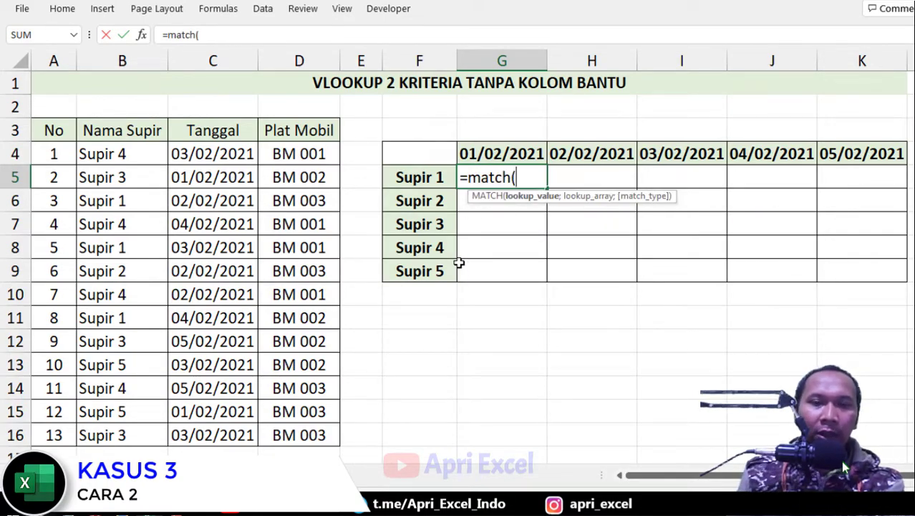
pyautogui.click(443, 176)
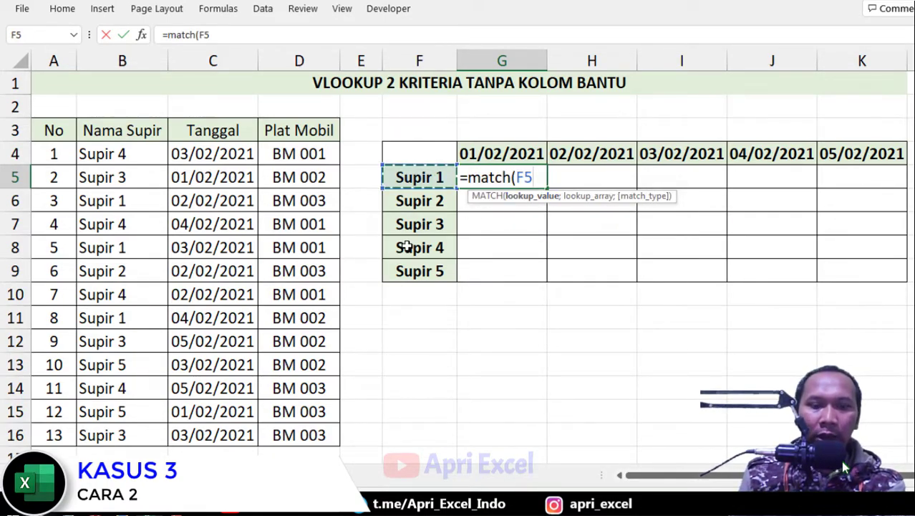
pyautogui.write('&')
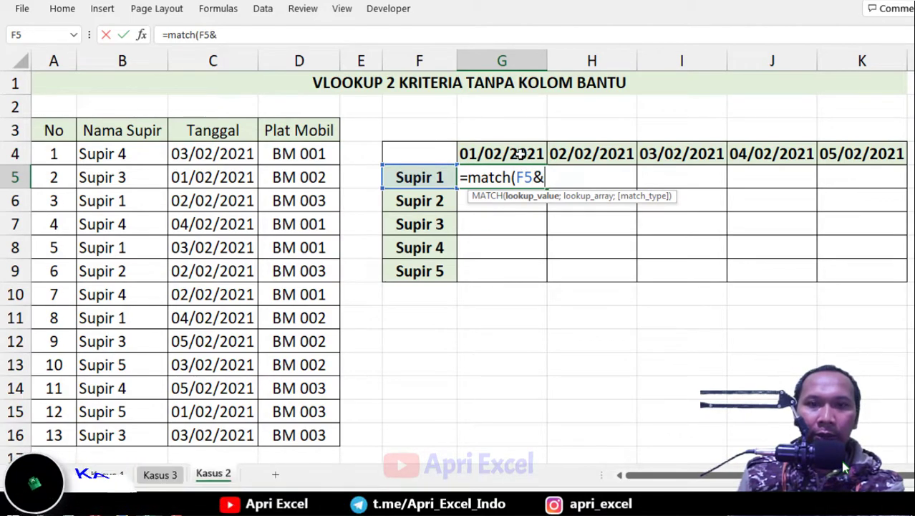
pyautogui.click(501, 153)
# Step: Lock the MATCH lookup value references in G5 as $F5&G$4
pyautogui.click(519, 176)
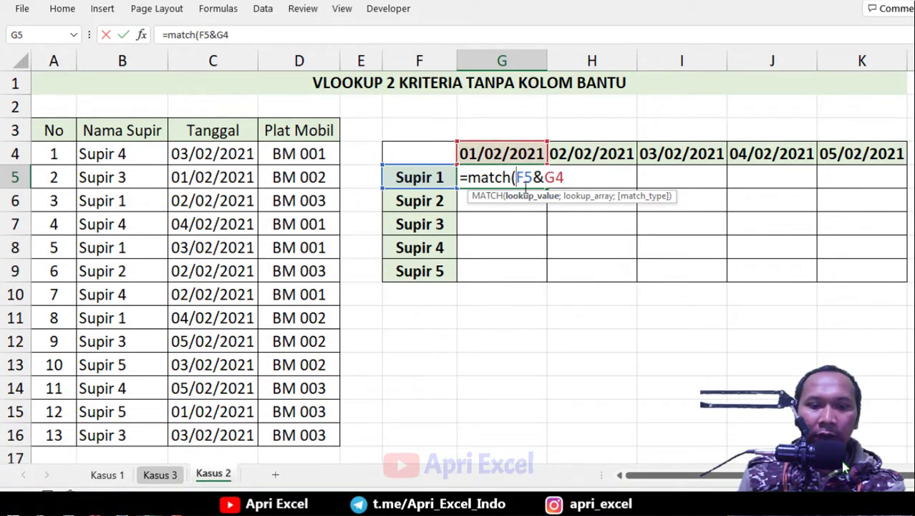
pyautogui.press('F4')
pyautogui.press('F4')
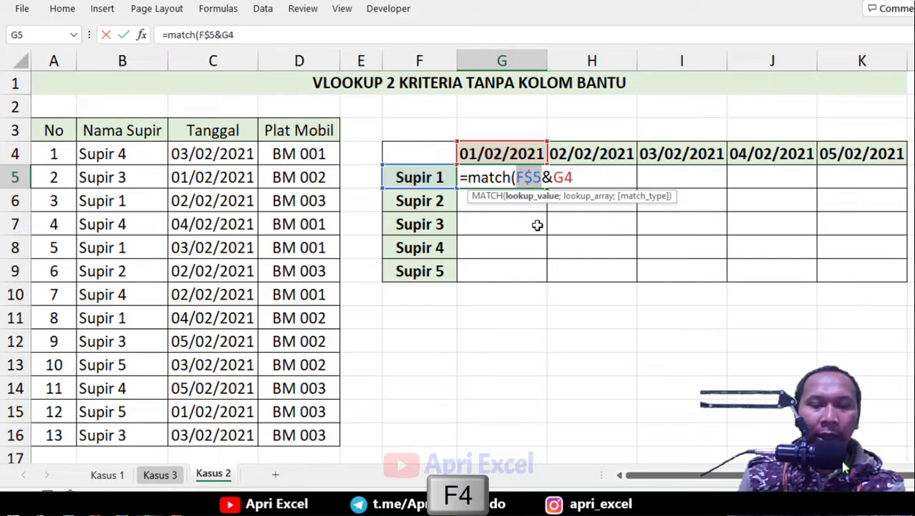
pyautogui.press('Right')
pyautogui.press('Right')
pyautogui.press('Right')
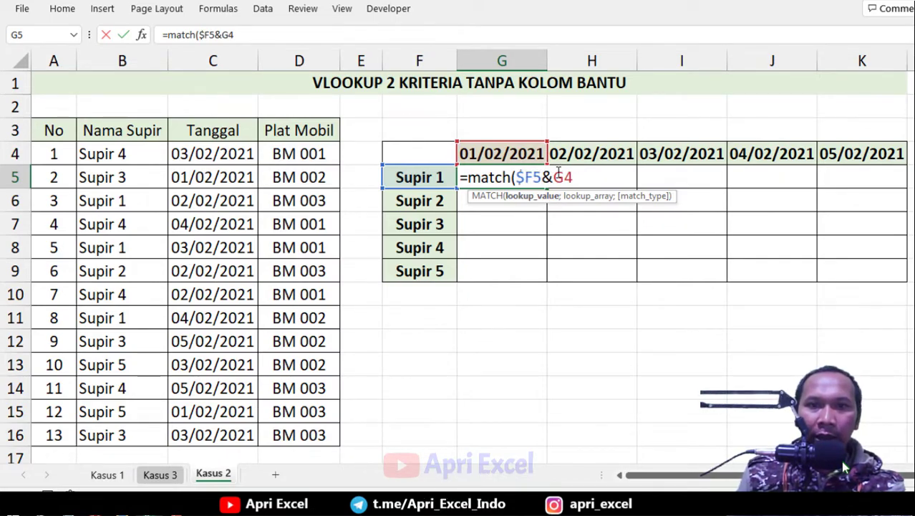
pyautogui.press('F4')
pyautogui.press('F4')
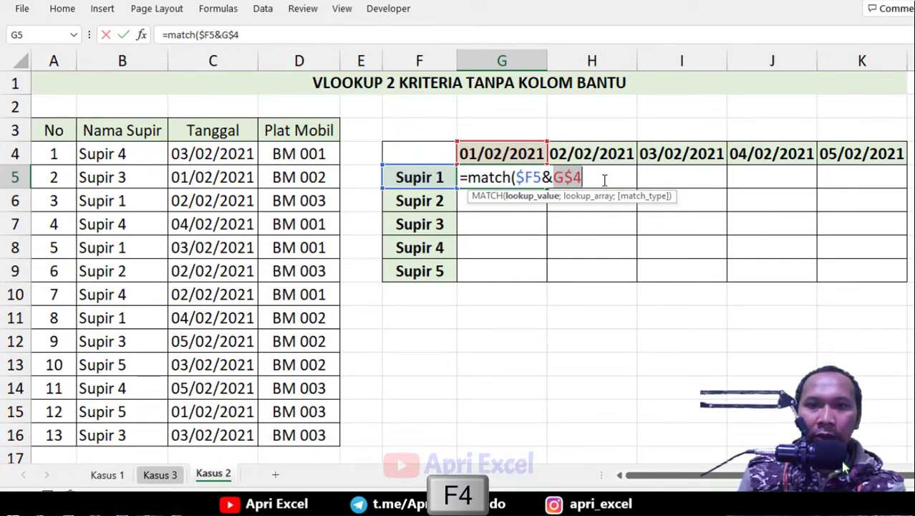
pyautogui.press('Right')
pyautogui.write(';')
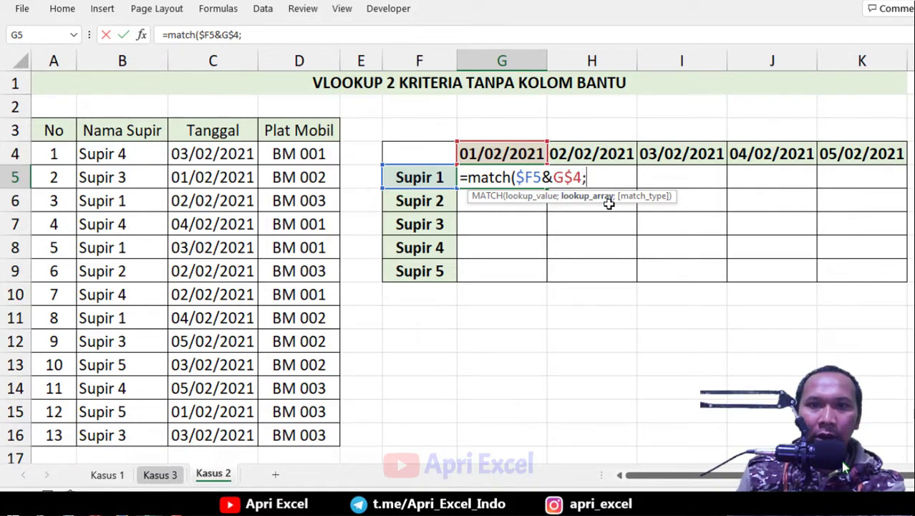
# Step: Add the joined driver and date columns as the MATCH lookup array with absolute references, $B$4:$B$16&$C$4:$C$16
pyautogui.moveTo(127, 150); pyautogui.dragTo(123, 434)
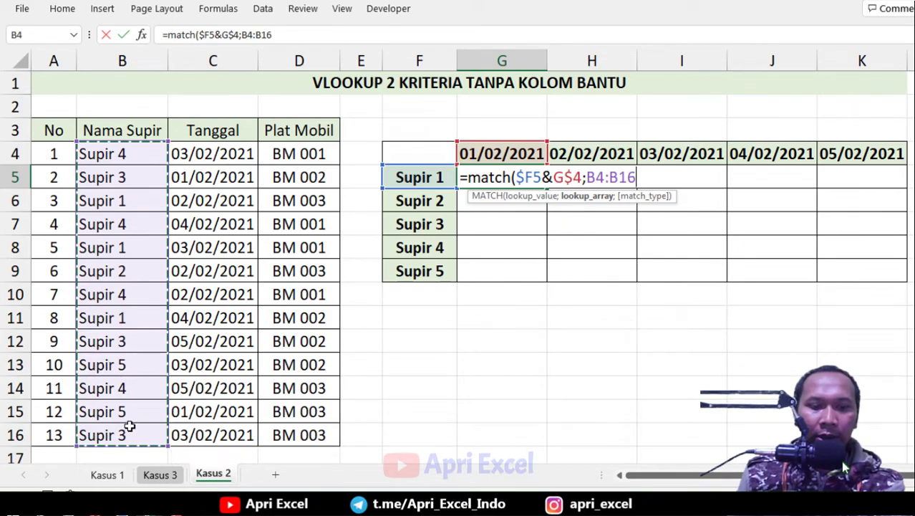
pyautogui.write('&')
pyautogui.moveTo(225, 152); pyautogui.dragTo(215, 435)
pyautogui.moveTo(587, 177); pyautogui.dragTo(695, 177)
pyautogui.press('F4')
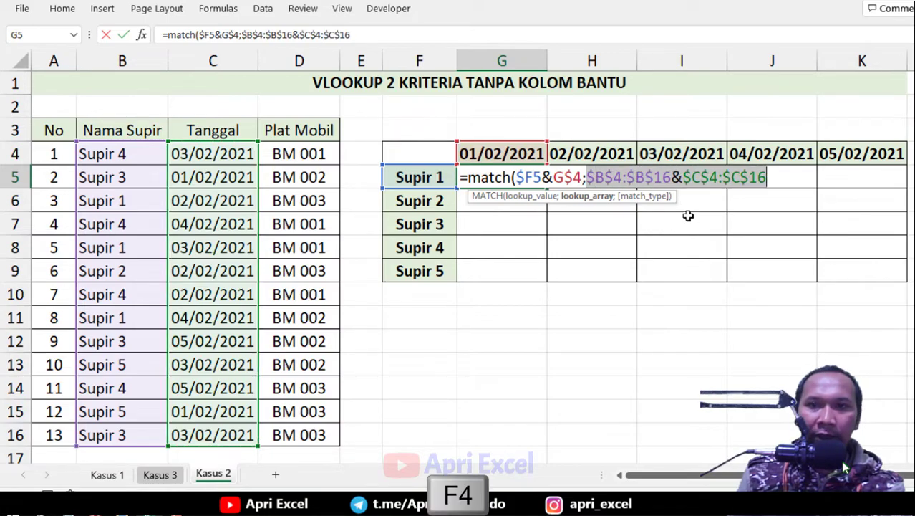
# Step: Complete the MATCH in G5 with match type 0 as an array formula and fill it across G5:K9
pyautogui.click(772, 177)
pyautogui.write(';')
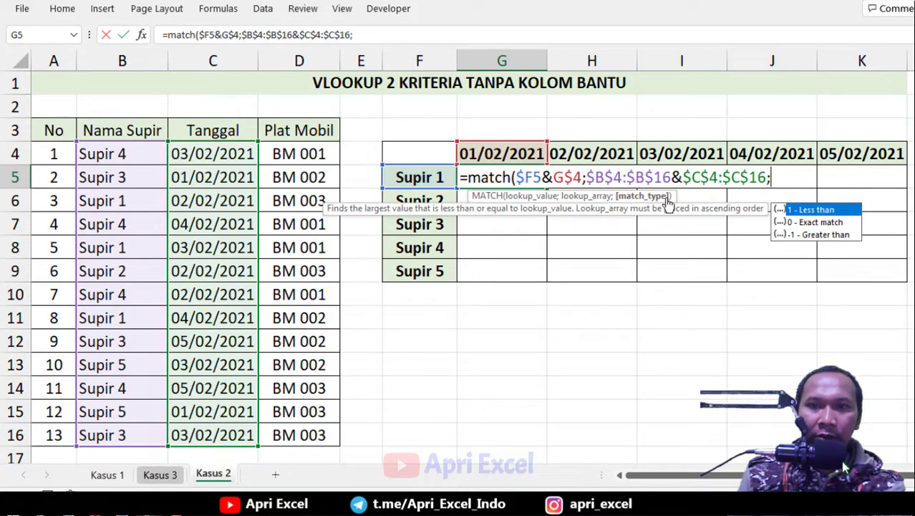
pyautogui.write('0)')
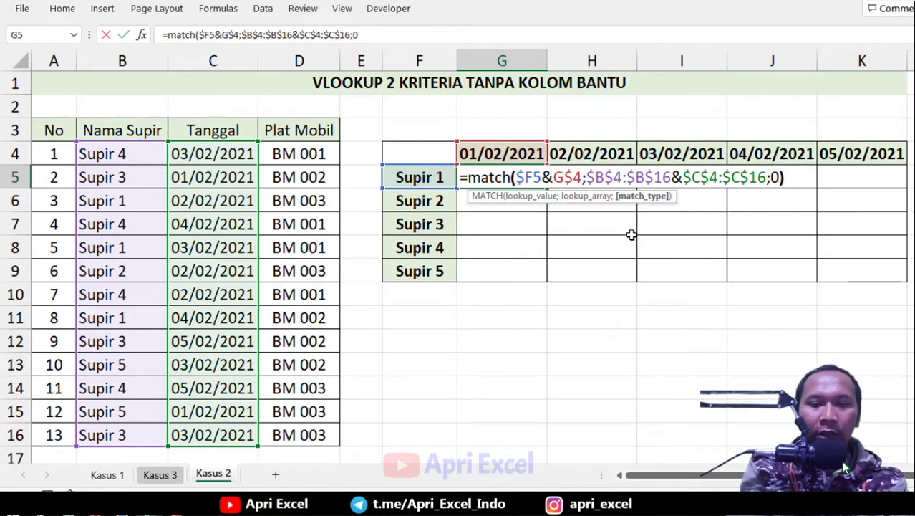
pyautogui.press('Return')
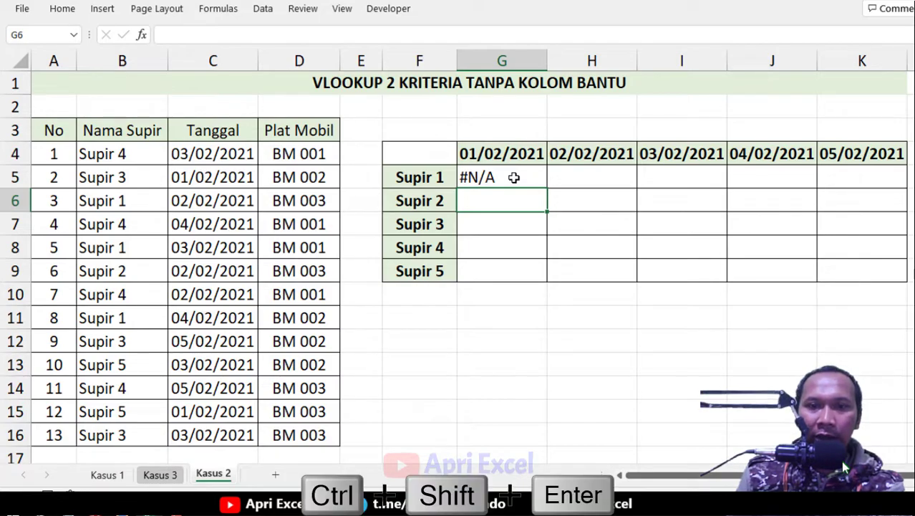
pyautogui.click(514, 177)
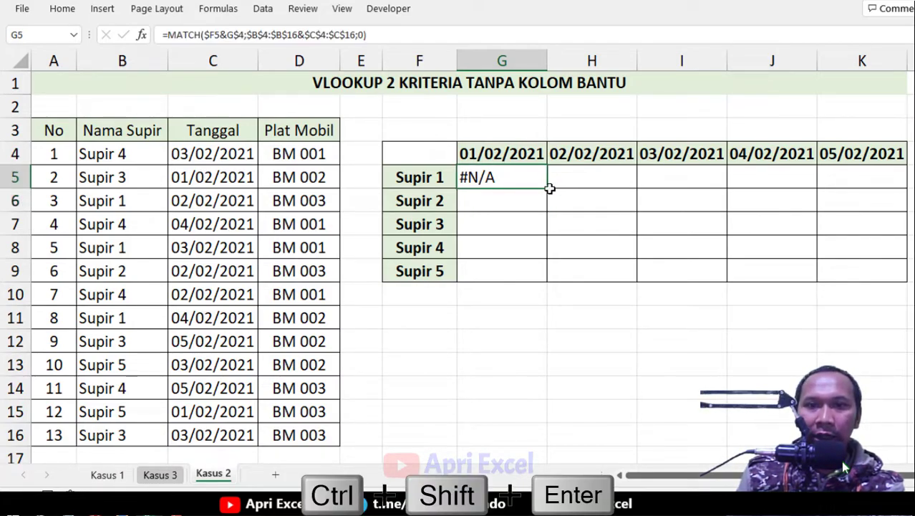
pyautogui.moveTo(548, 188); pyautogui.dragTo(907, 282)
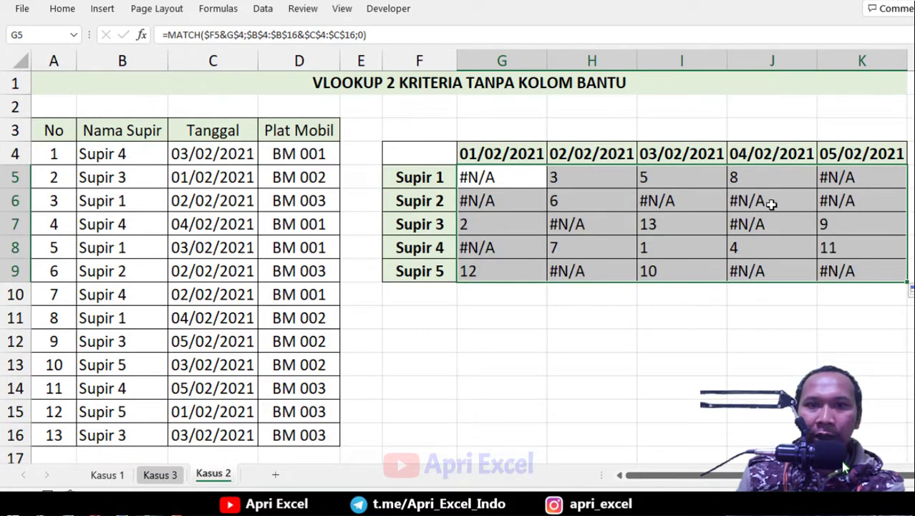
# Step: Compare the MATCH result for Supir 1 on 02/02/2021 with the row numbers in the trip list's No column
pyautogui.click(606, 177)
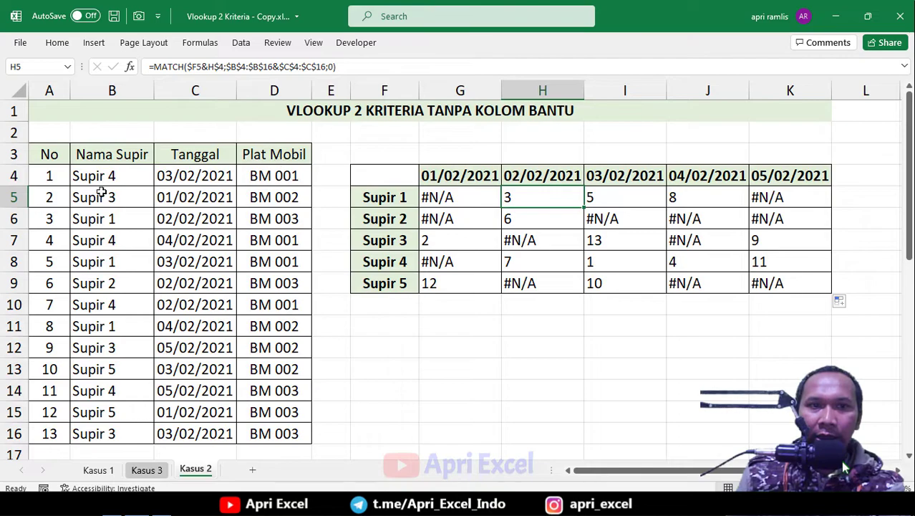
pyautogui.click(57, 175)
pyautogui.moveTo(57, 175); pyautogui.dragTo(49, 412)
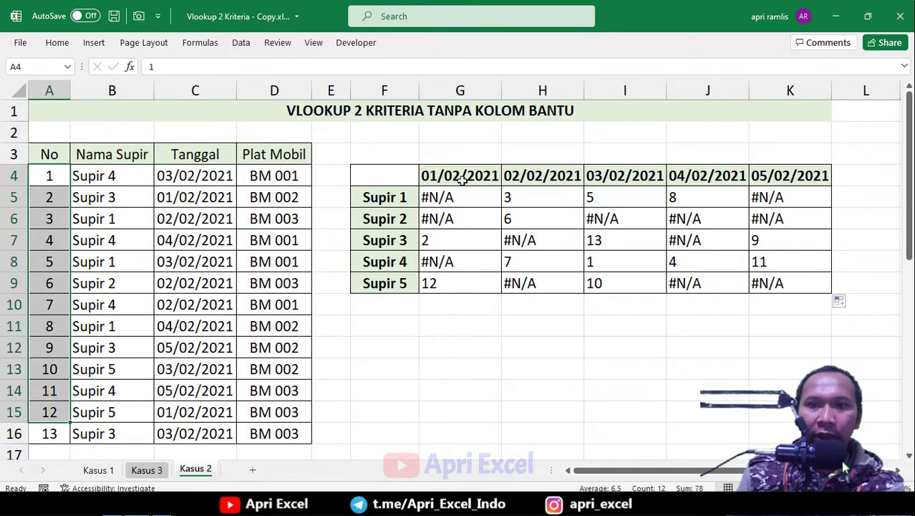
# Step: Wrap the MATCH in G5 in INDEX with the plate column as absolute array $D$4:$D$16, and enter it as an array formula
pyautogui.doubleClick(435, 197)
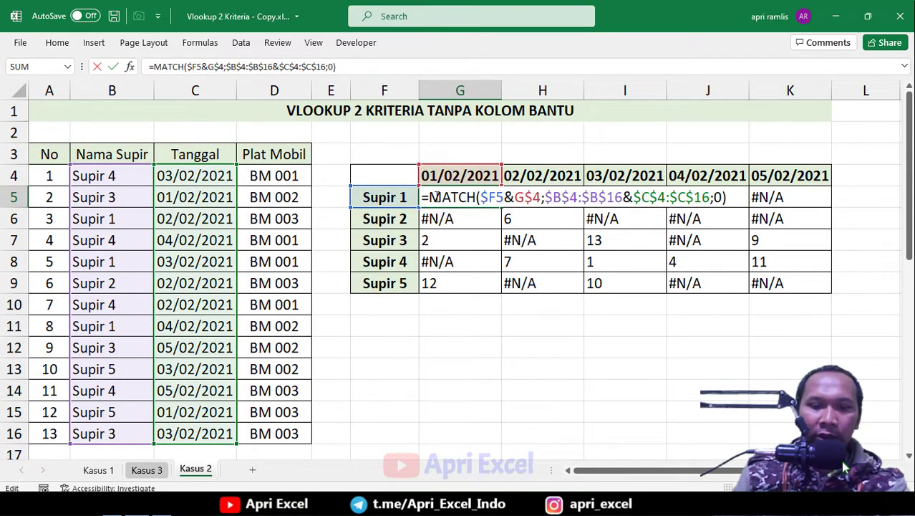
pyautogui.write('index(')
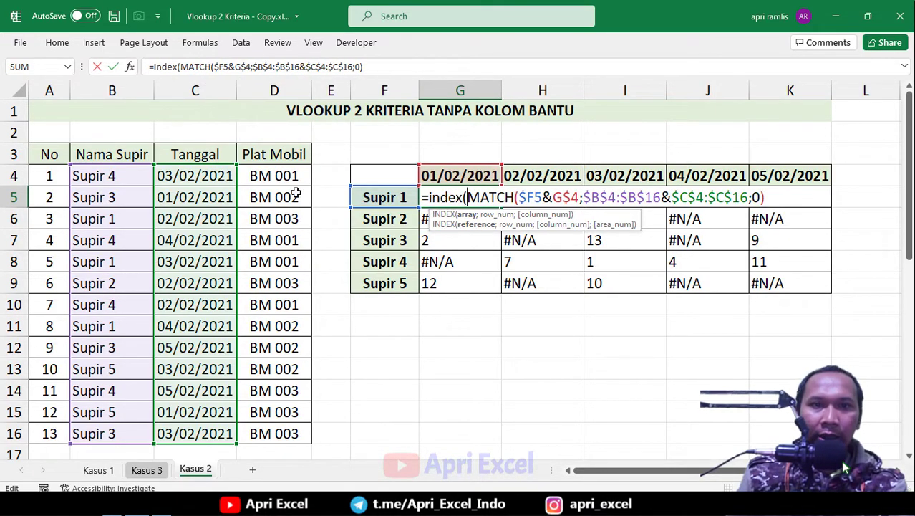
pyautogui.moveTo(272, 176); pyautogui.dragTo(255, 436)
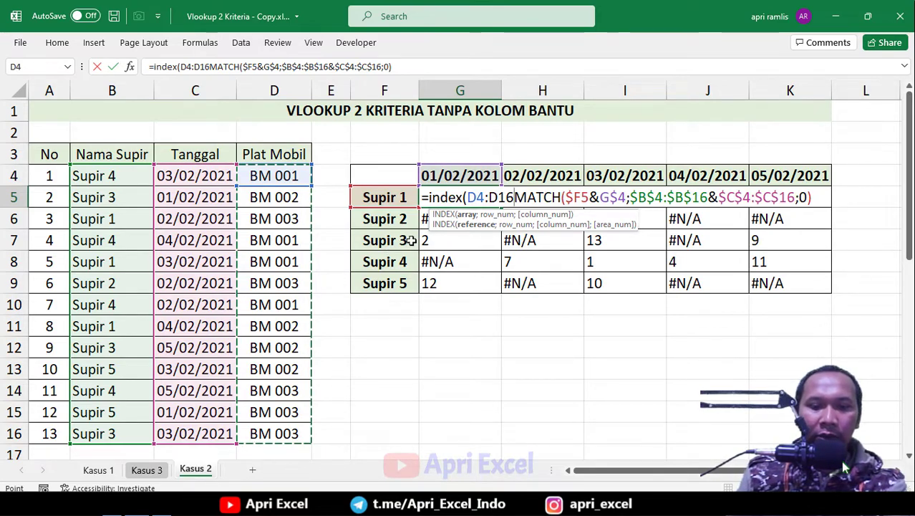
pyautogui.write(';')
pyautogui.moveTo(513, 198); pyautogui.dragTo(467, 198)
pyautogui.press('F4')
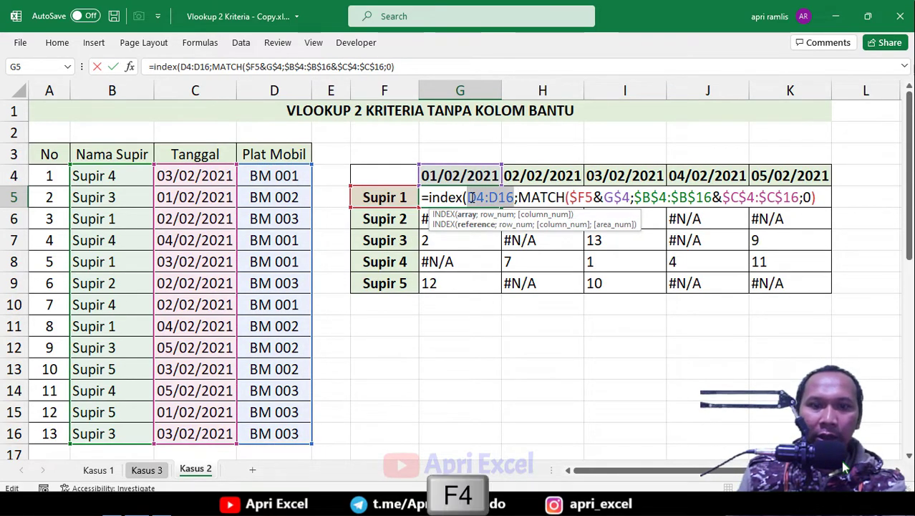
pyautogui.click(856, 194)
pyautogui.write(')')
pyautogui.hotkey('ctrl', 'shift', 'Return')
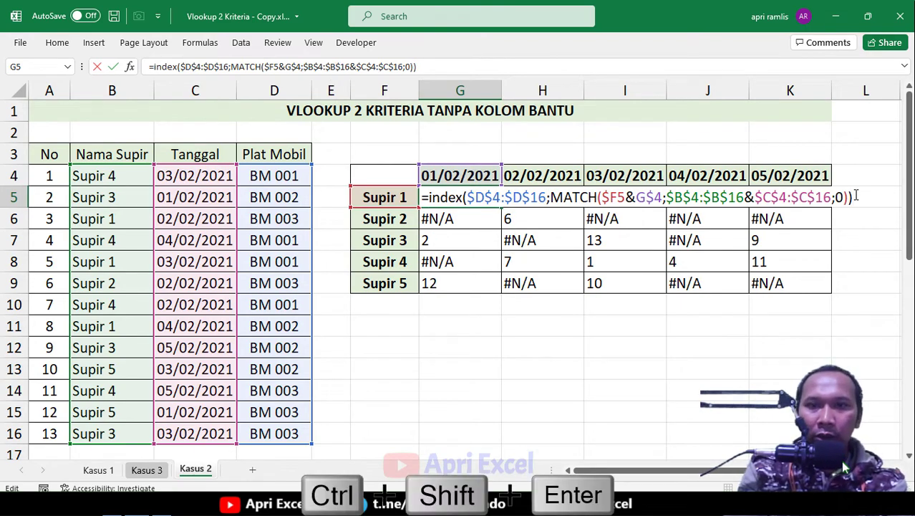
# Step: Wrap the INDEX formula in G5 in IFERROR with "" as the error value and fill it across G5:K9
pyautogui.doubleClick(442, 200)
pyautogui.click(431, 197)
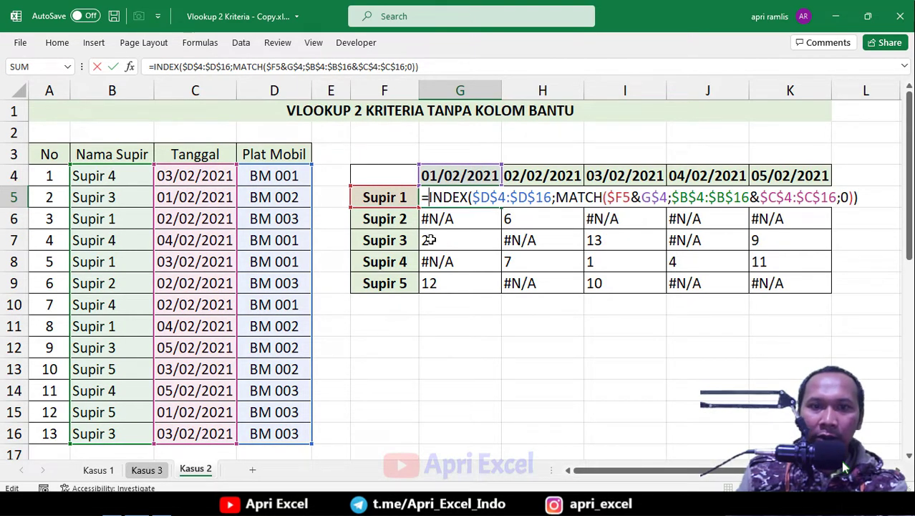
pyautogui.write('ifer')
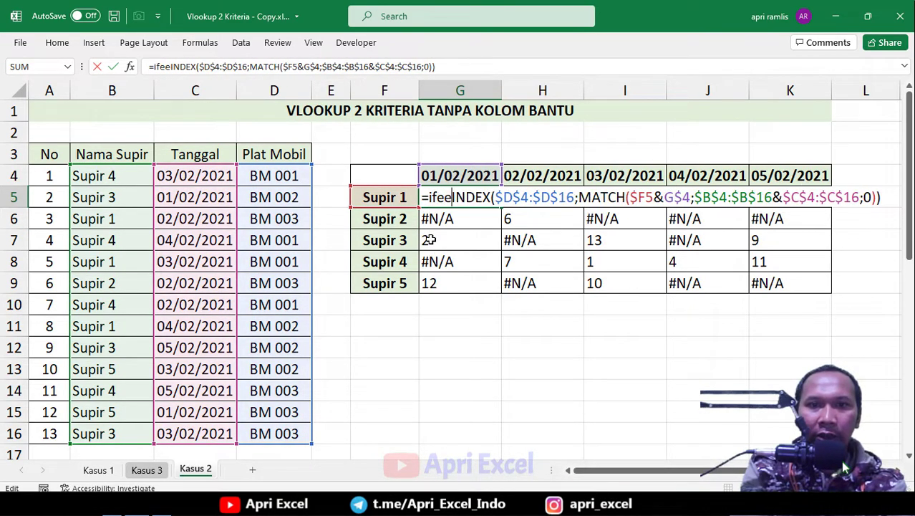
pyautogui.write('ror(')
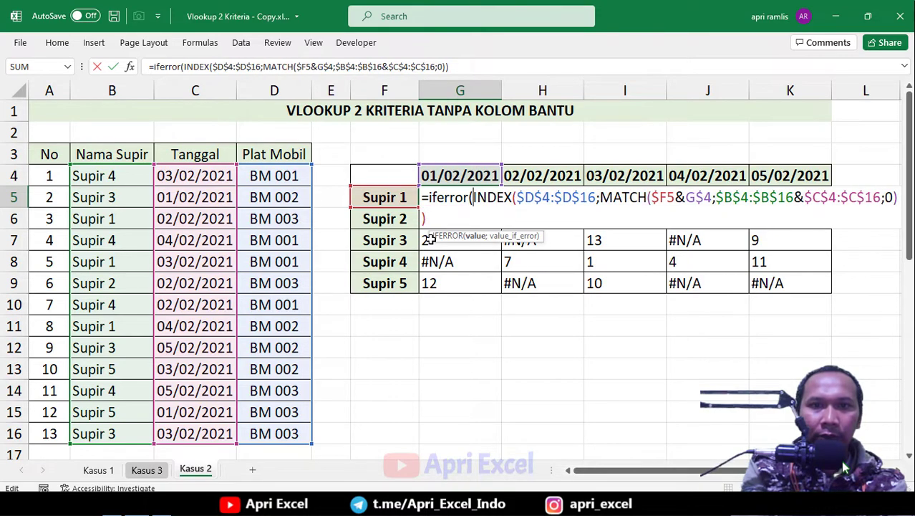
pyautogui.click(475, 236)
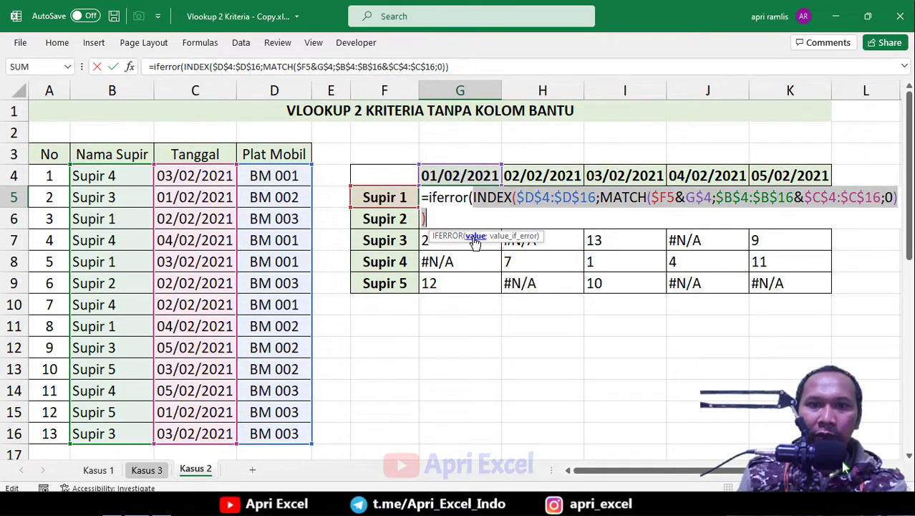
pyautogui.click(444, 216)
pyautogui.write(';')
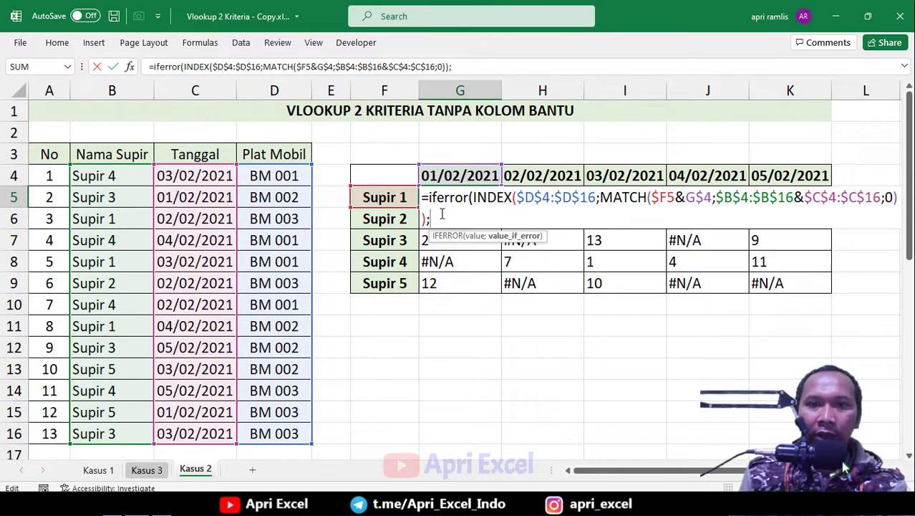
pyautogui.write('""')
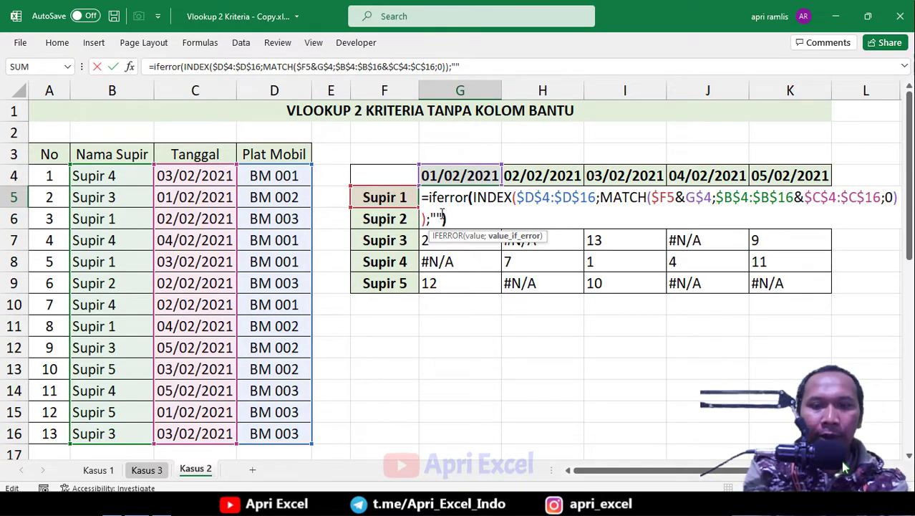
pyautogui.press('Return')
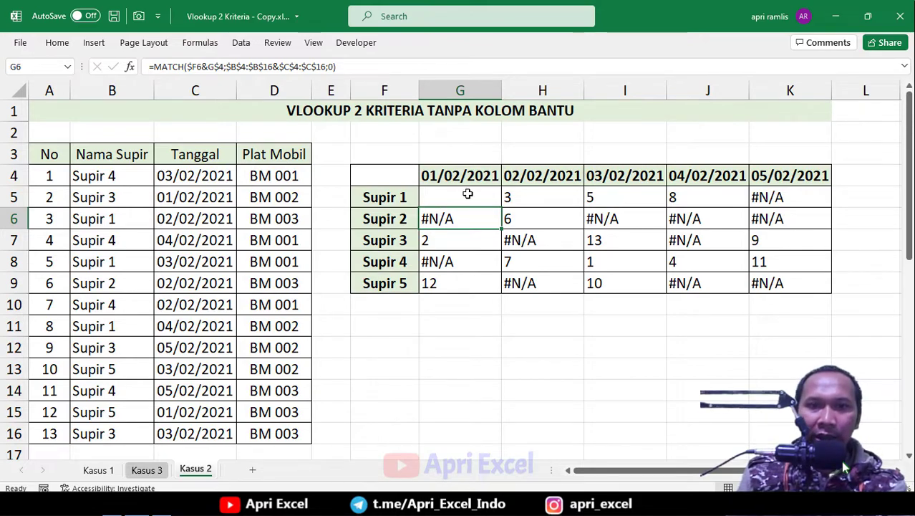
pyautogui.click(465, 197)
pyautogui.moveTo(502, 207); pyautogui.dragTo(811, 292)
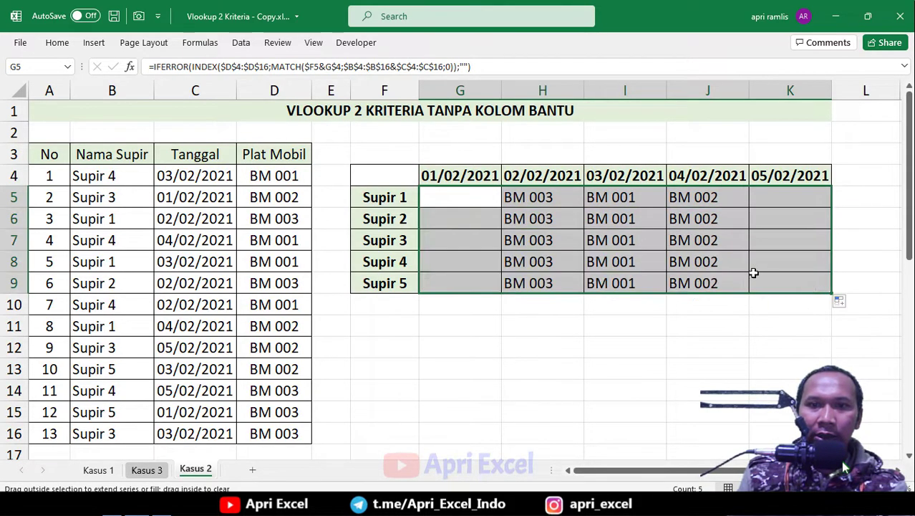